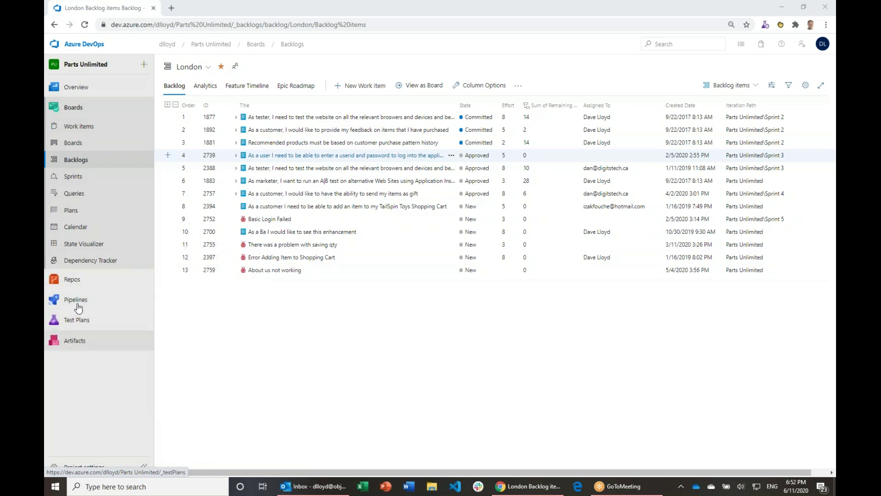
Step: Switch to the London team backlog and show it as a Kanban board
mouse_move(73, 318)
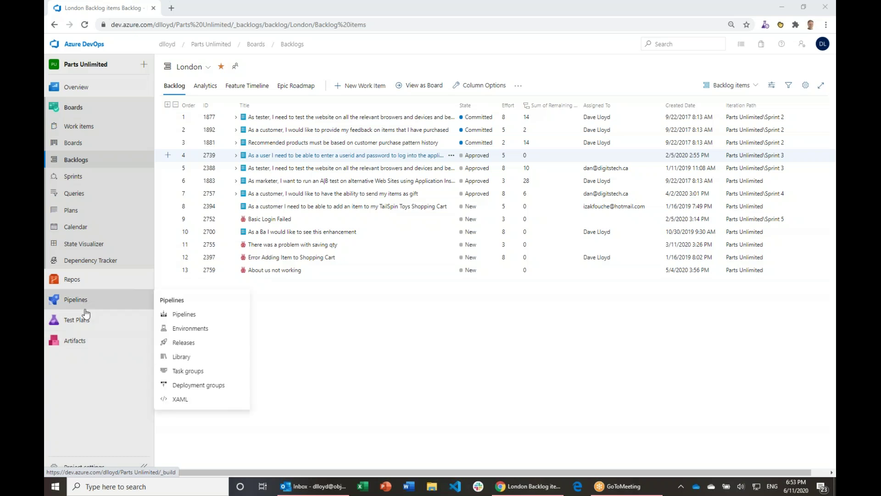
mouse_move(88, 323)
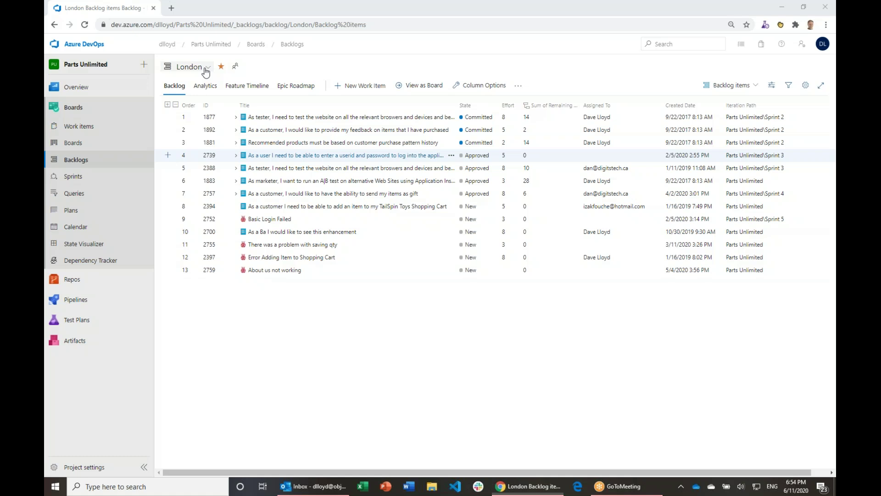
left_click(206, 72)
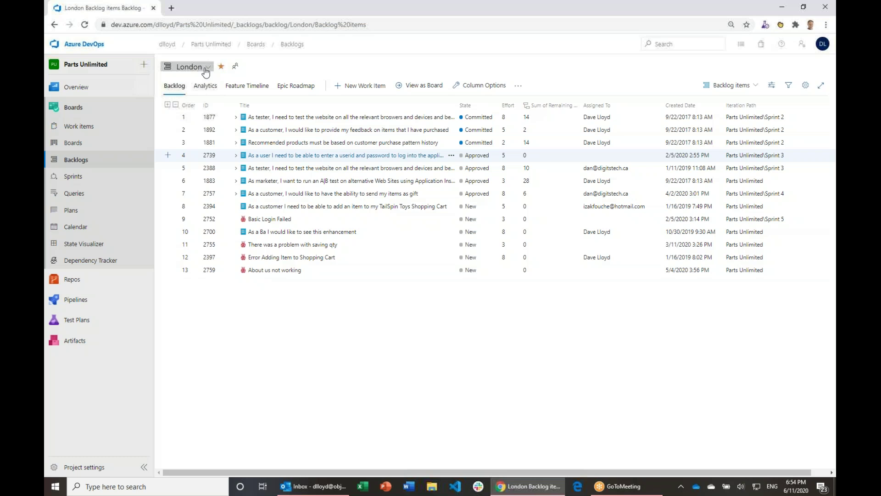
left_click(206, 70)
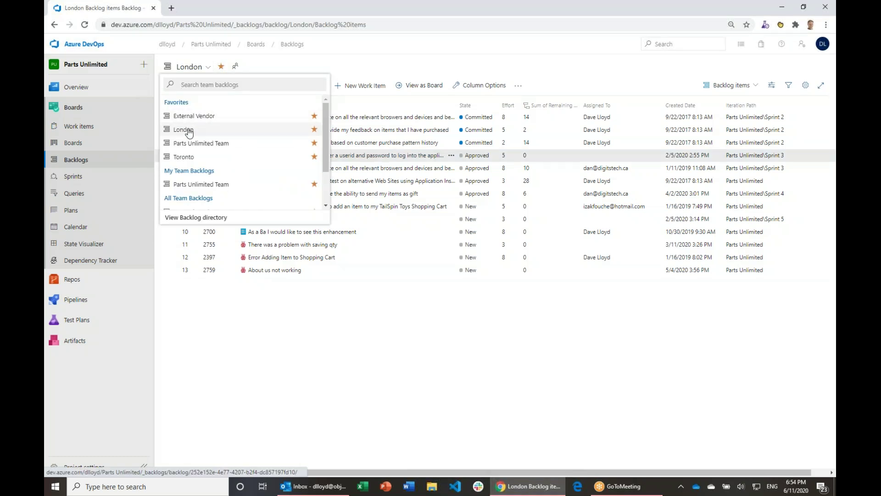
left_click(188, 131)
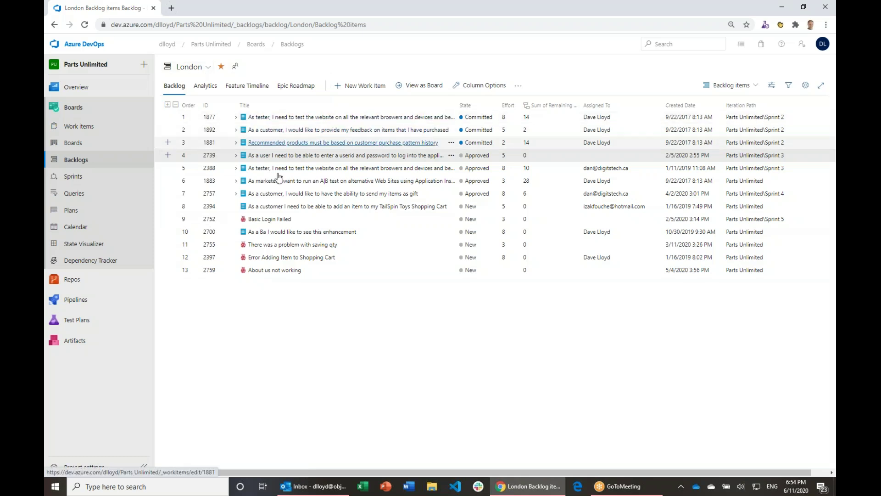
left_click(422, 87)
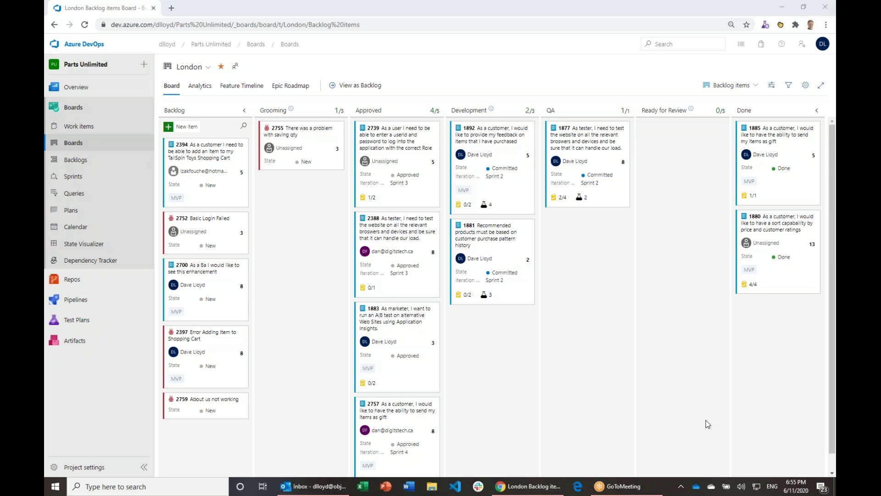
Step: Search Windows for 'blue' to launch the Bluetooth settings
key("super")
type("blue")
key("Return")
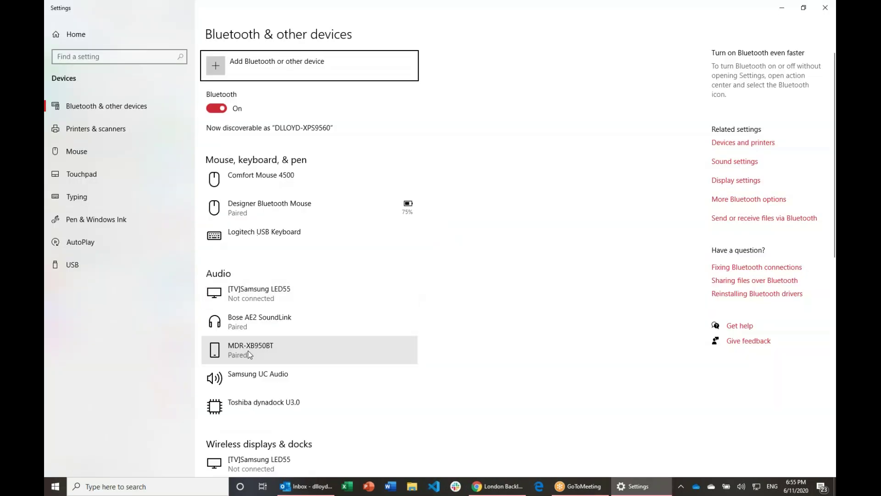
Step: Connect the MDR-XB950BT headphones, then minimize Settings to get back to the board
left_click(248, 351)
left_click(327, 380)
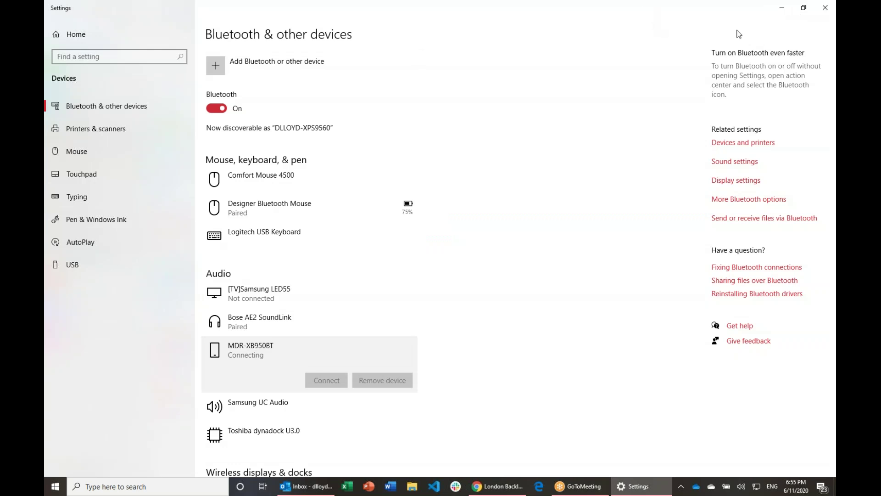
left_click(803, 7)
left_click(788, 8)
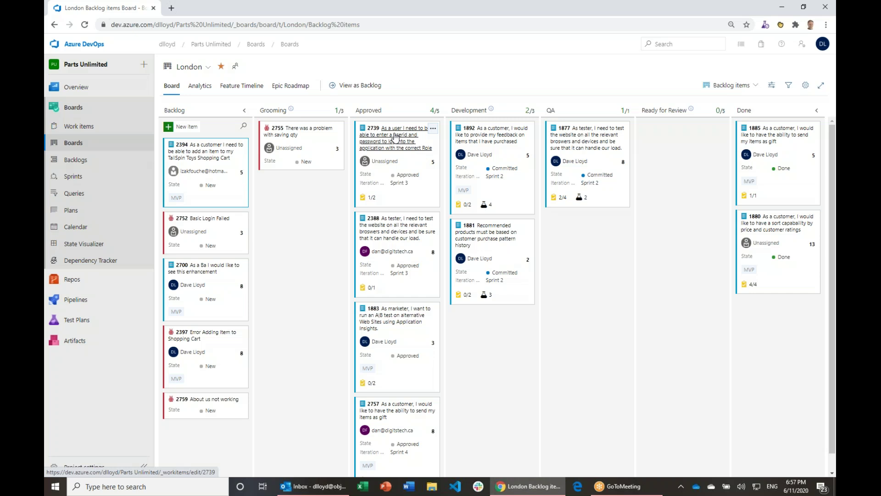
Step: Open work item 2739 and start a new-item link from its Links tab
left_click(395, 137)
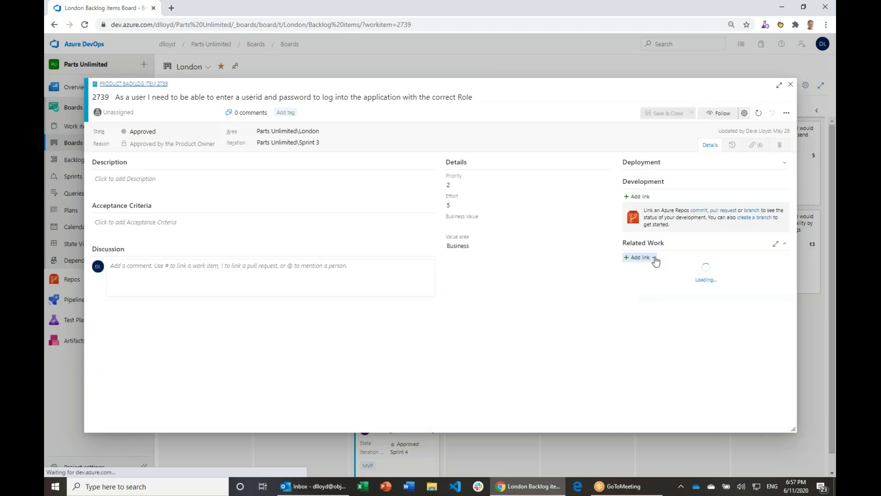
left_click(753, 146)
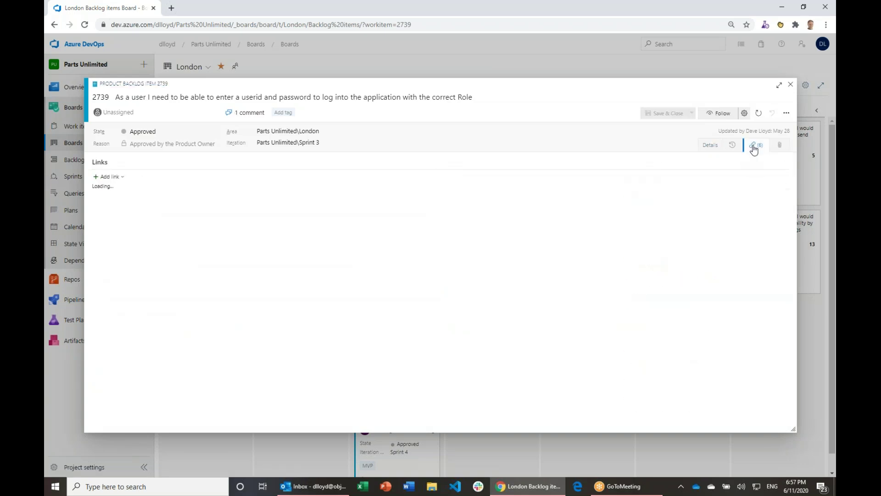
left_click(118, 177)
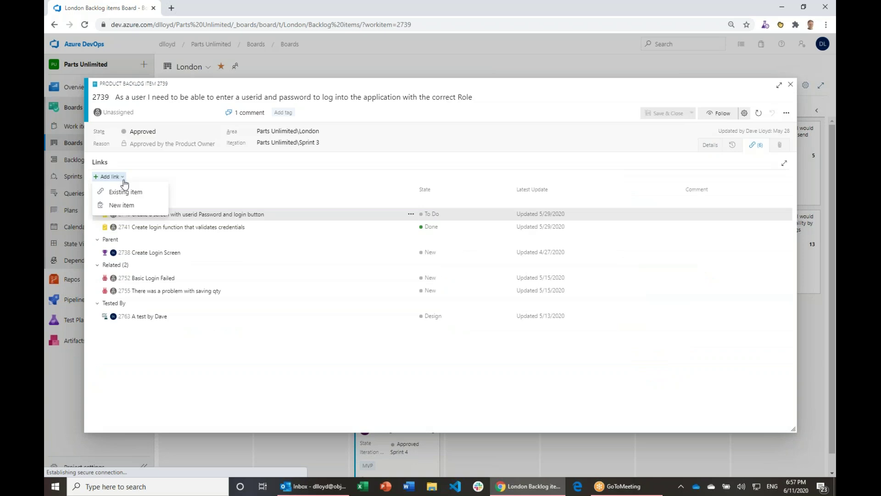
left_click(130, 207)
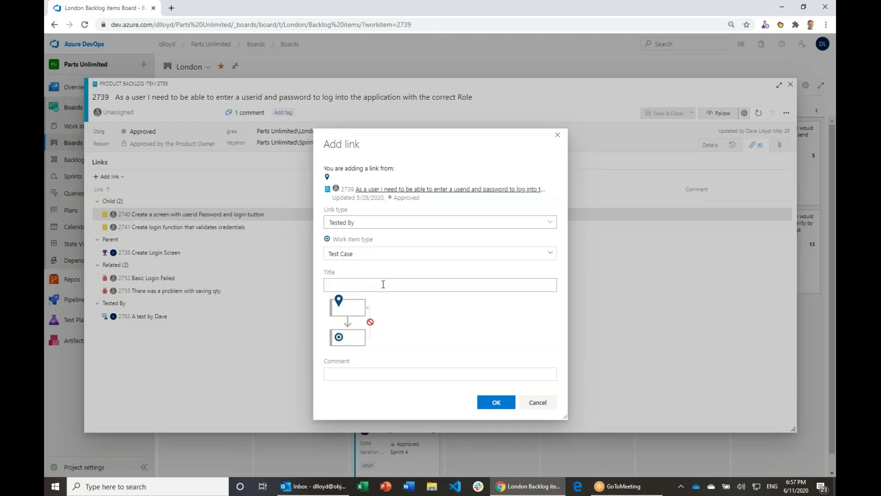
Step: Browse the link types, such as Duplicate, then dismiss the Add link dialog unsaved
left_click(552, 225)
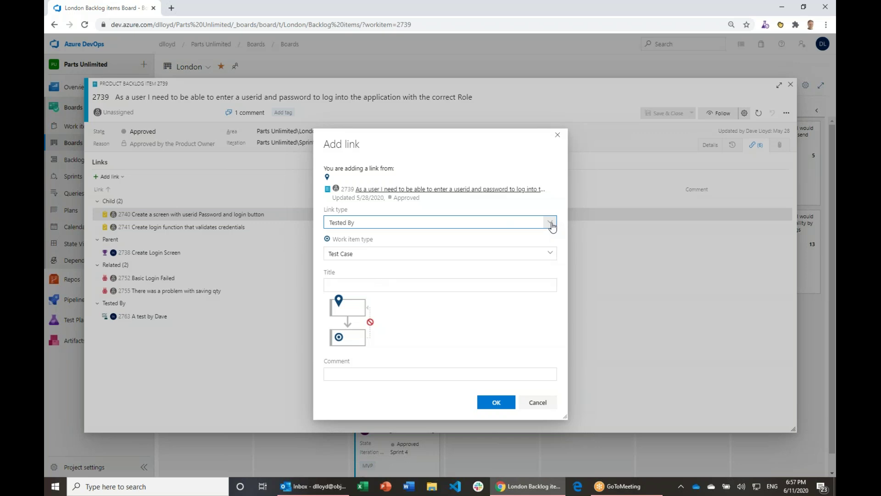
mouse_move(552, 245)
left_mouse_down()
mouse_move(556, 296)
mouse_move(549, 246)
left_mouse_up()
type("Duplicate")
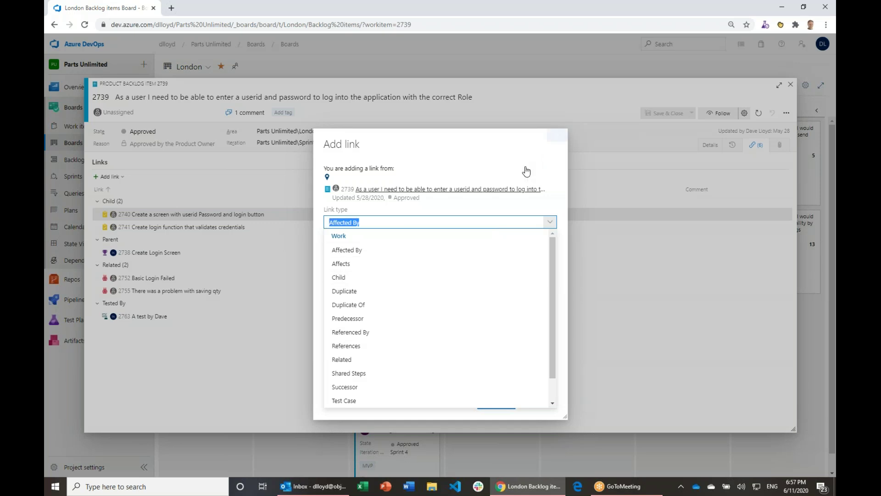
key("Escape")
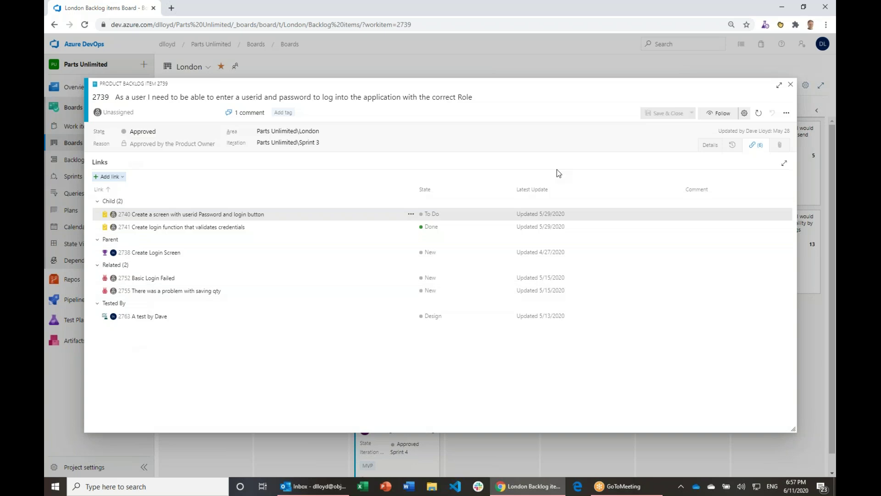
Step: Review work item 2739's details and parent link, then close it
left_click(707, 146)
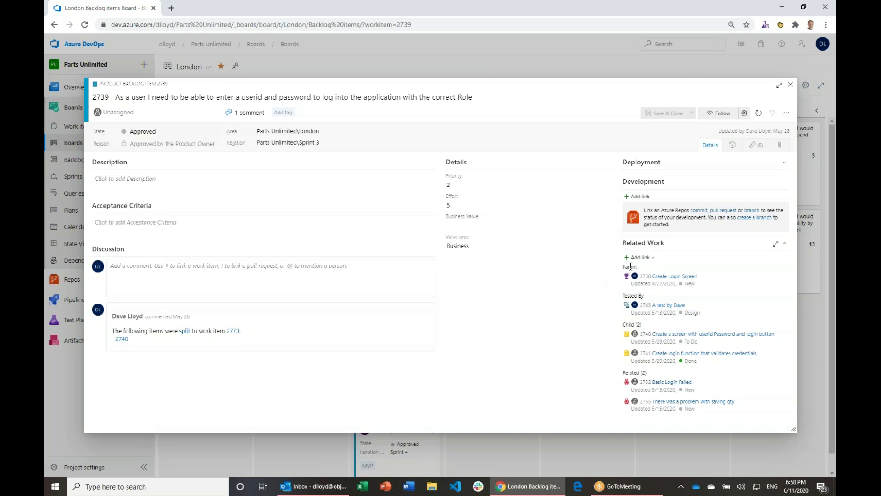
left_click_drag(630, 266, 697, 276)
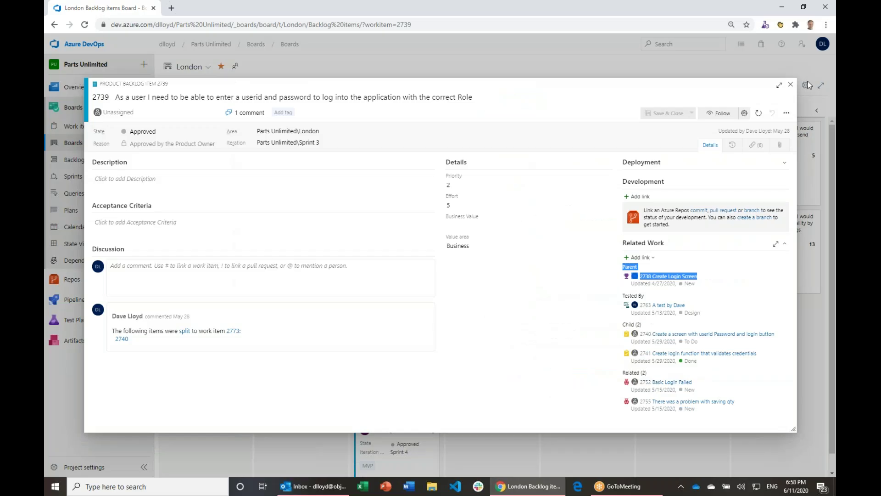
left_click(808, 85)
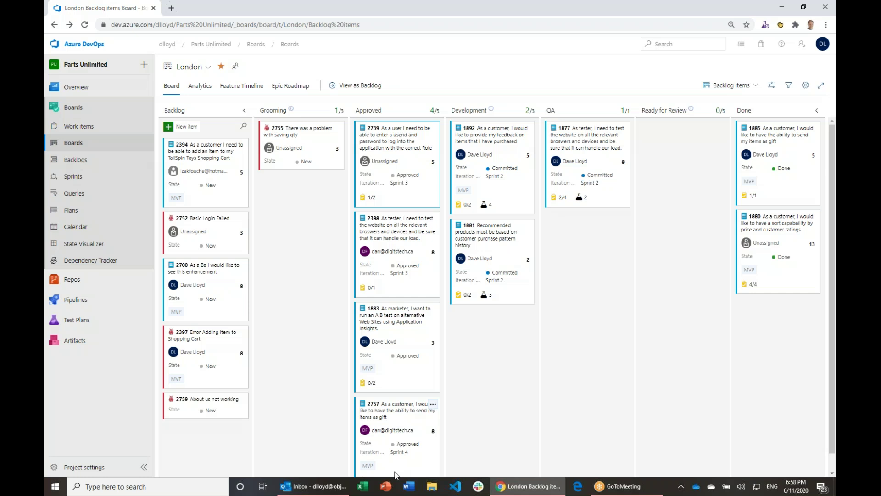
Step: Start a new test on card 2739, titled 'Validate' so far
left_click(433, 128)
left_click(468, 196)
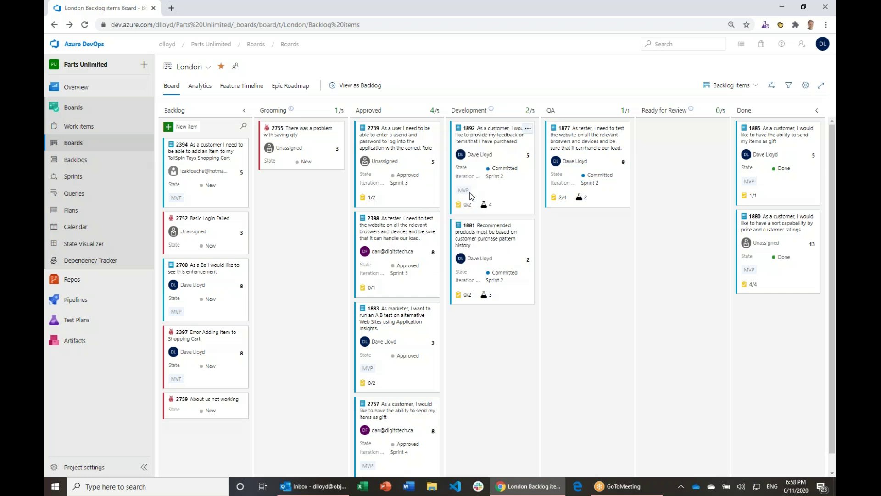
type("Validate")
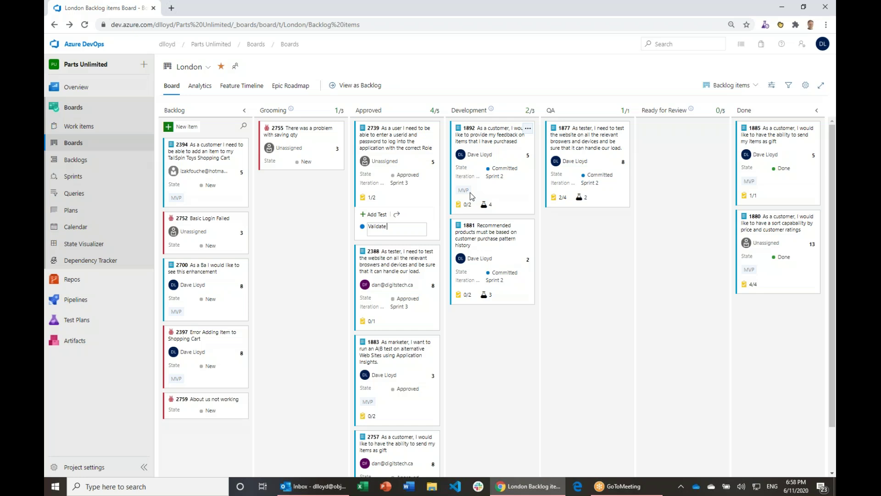
Step: Complete the test title as 'Validate Login By Role' and save it on card 2739
type("Login By Role")
key("Return")
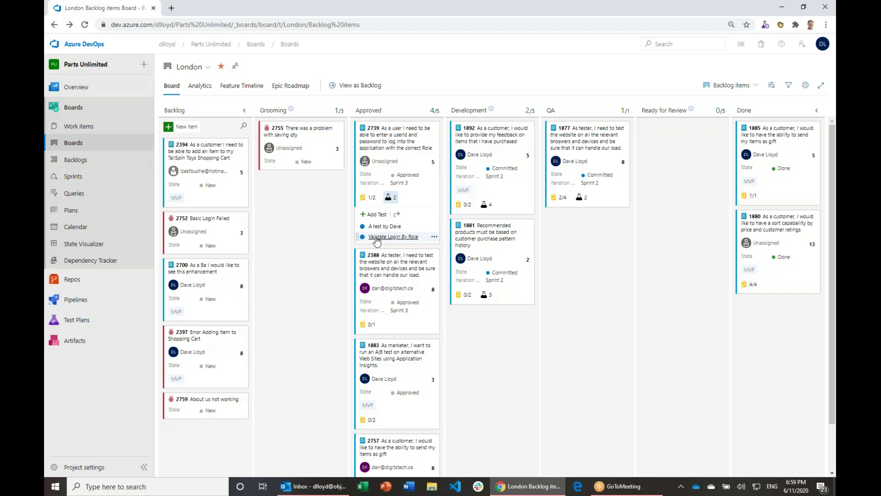
Step: Open the test case and add steps 'navigate to the Application', 'Enter User id', 'Enter Password'
left_click(376, 237)
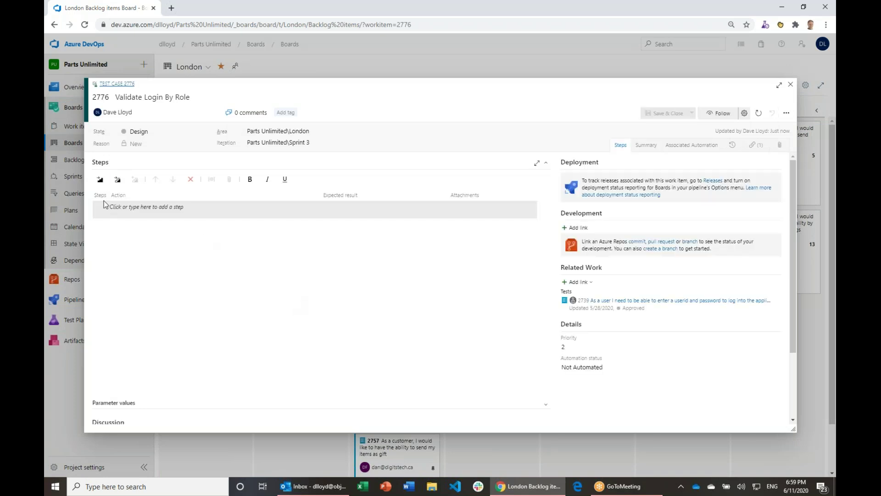
left_click(140, 209)
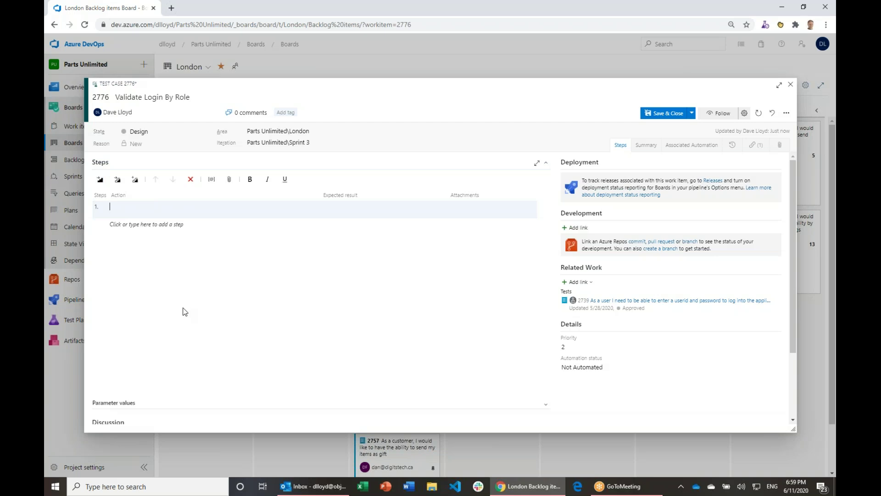
type("navigate to the Application")
left_click(175, 224)
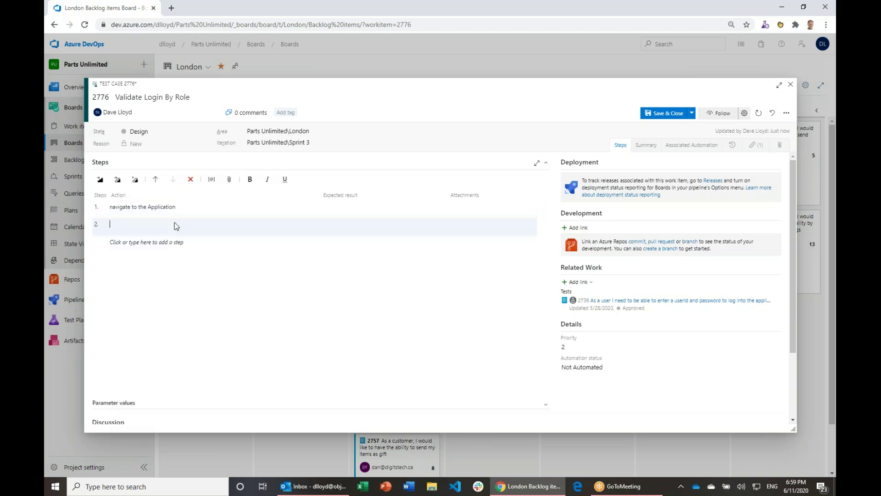
type("Enter User id")
left_click(171, 244)
type("Enter P")
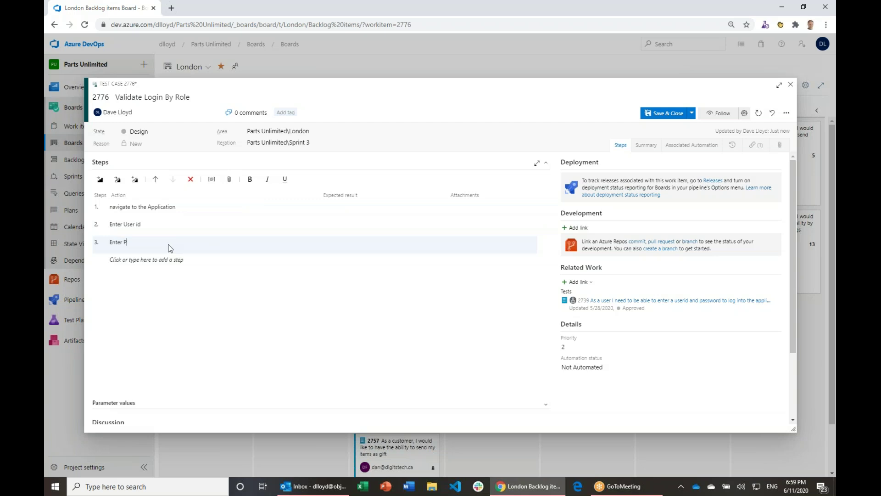
type("assword")
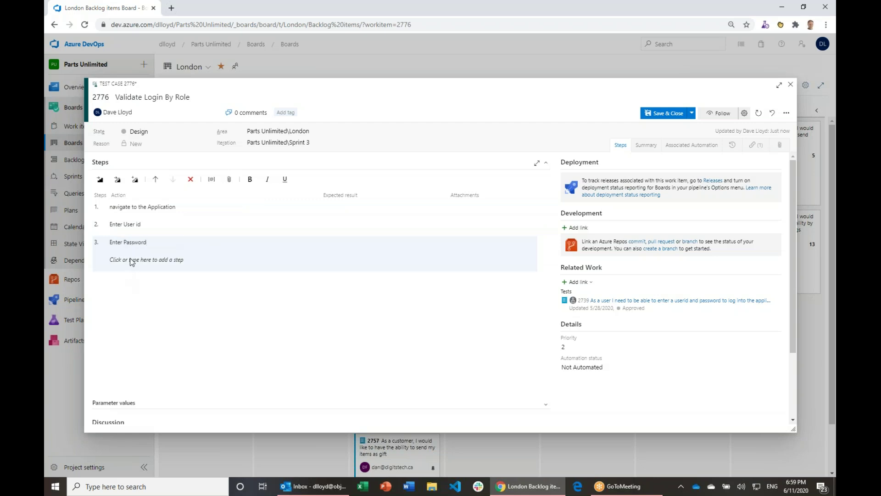
Step: Add step 4 'Click on Login Button' expecting 'Logged in as Administrator'
left_click(133, 261)
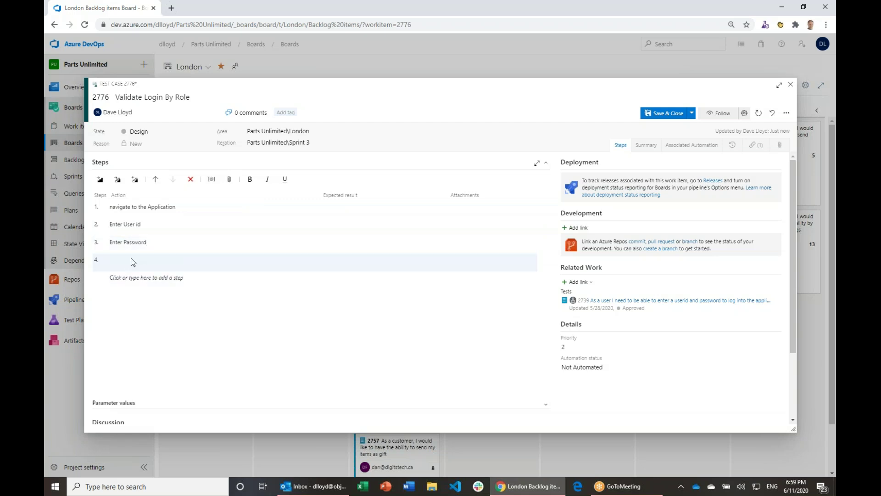
type("Click on Login Button")
left_click(343, 265)
type("Logged in as Administrator")
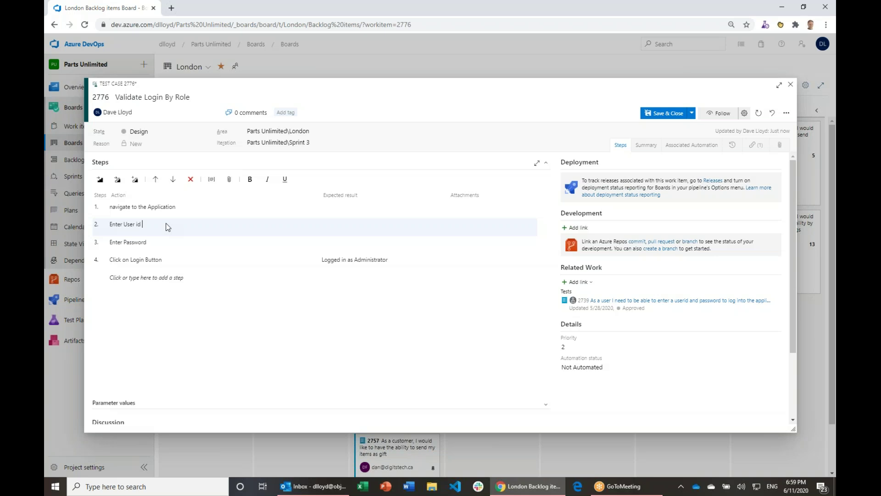
type(" Dlloyd")
Step: Append a sample password to step 3's 'Enter Password' action
left_click(168, 243)
left_click(171, 243)
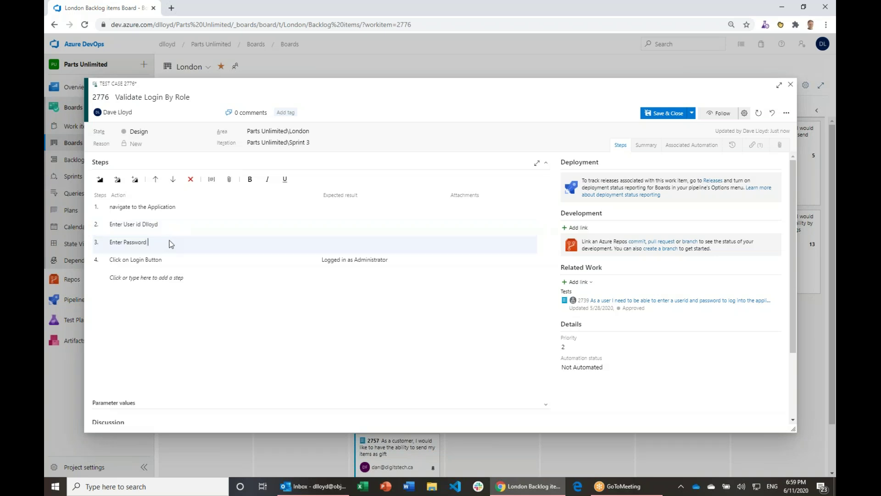
type("P@SSw0rd")
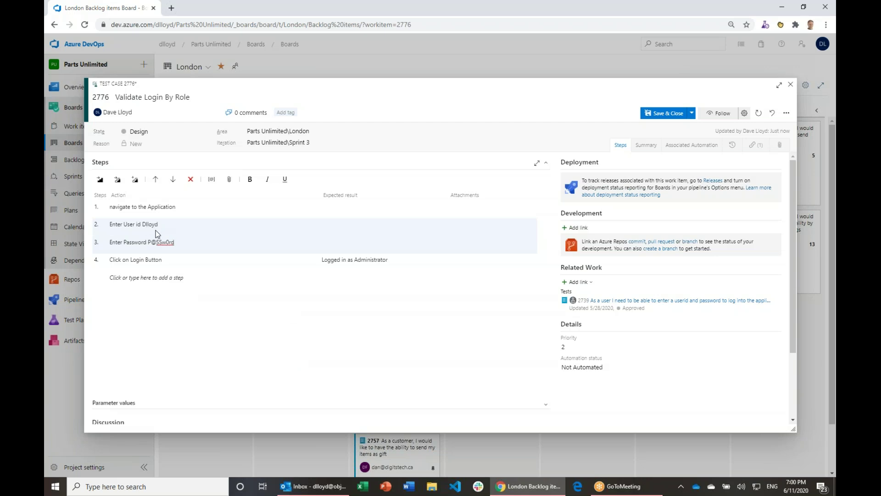
left_click(144, 223)
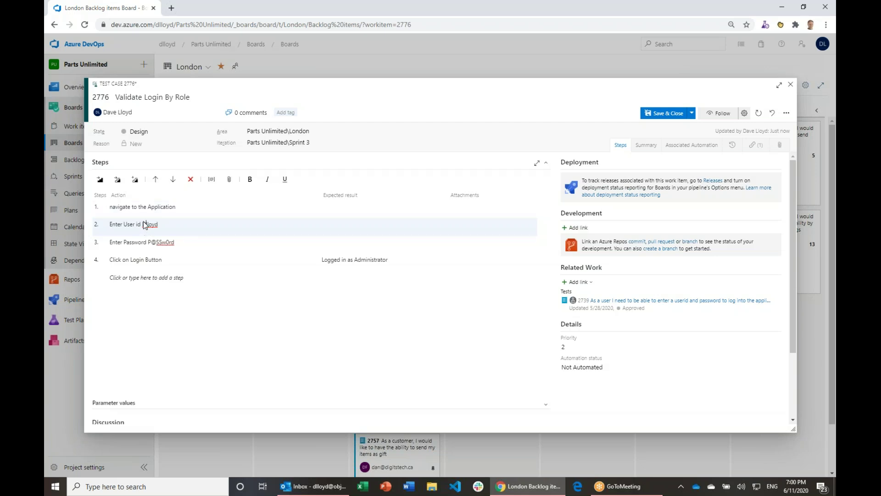
type("@userid")
left_click(215, 242)
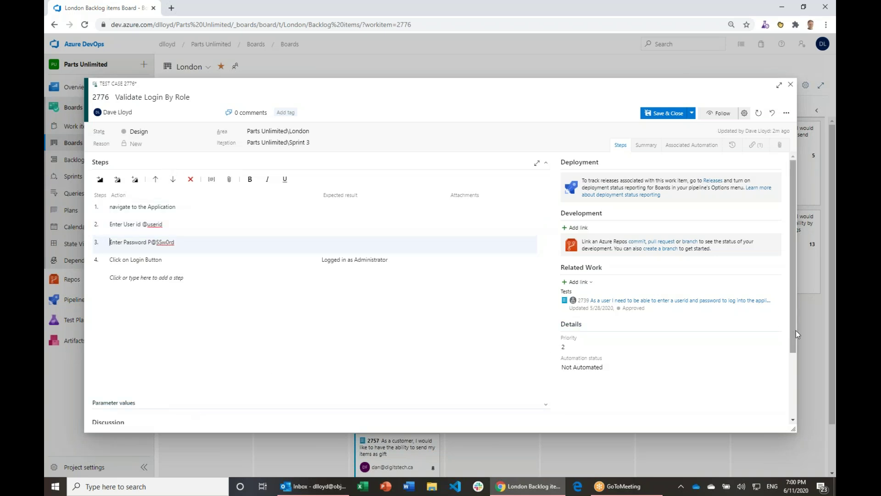
left_click_drag(796, 330, 799, 338)
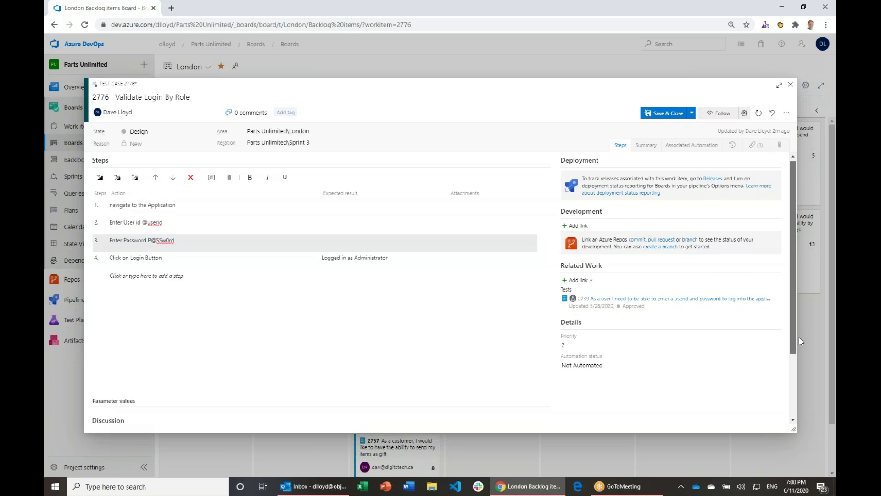
scroll(158, 323, "down", 2)
left_click(158, 321)
left_click(115, 278)
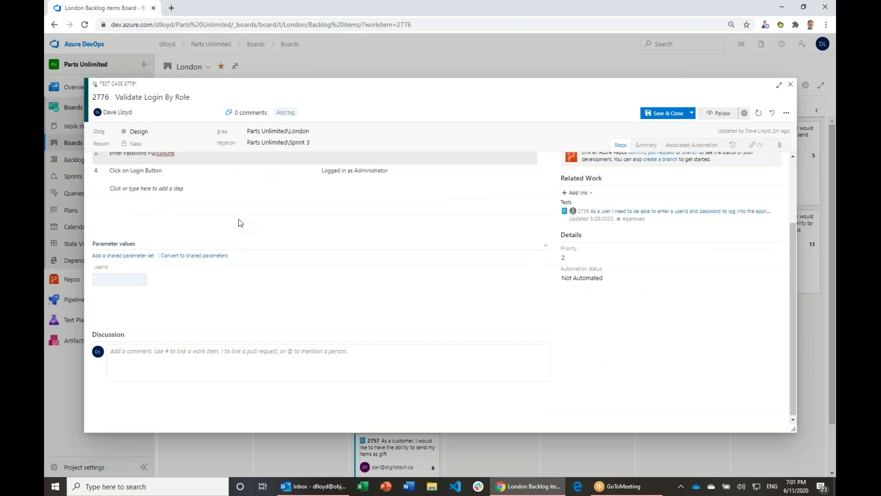
scroll(242, 216, "up", 1)
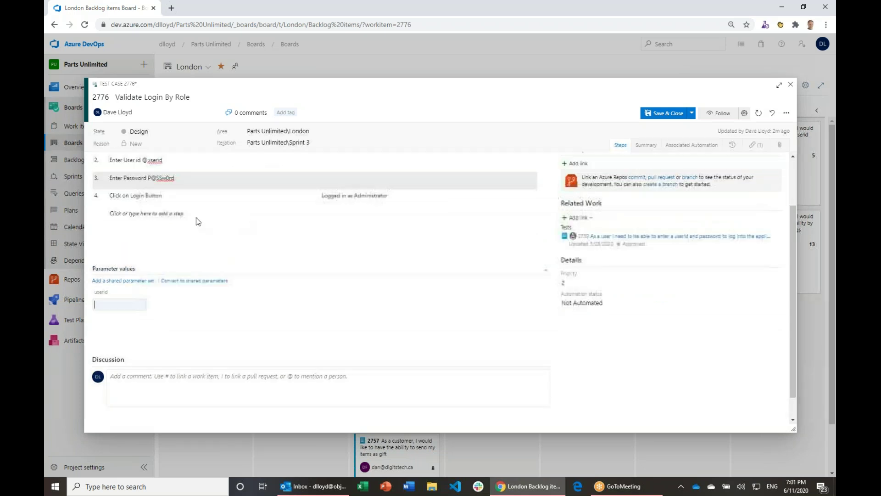
scroll(197, 216, "up", 2)
left_click(182, 242)
key("BackSpace")
key("BackSpace")
key("BackSpace")
key("BackSpace")
key("BackSpace")
key("BackSpace")
key("BackSpace")
key("BackSpace")
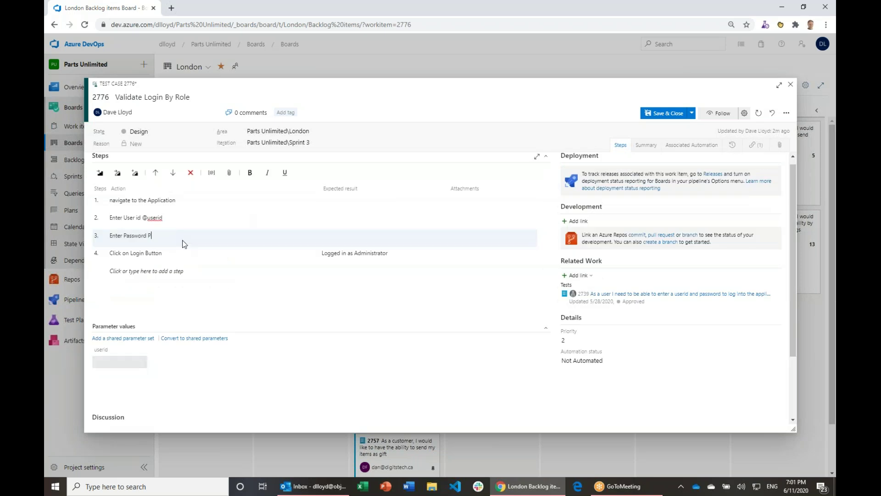
type("@password")
key("Down")
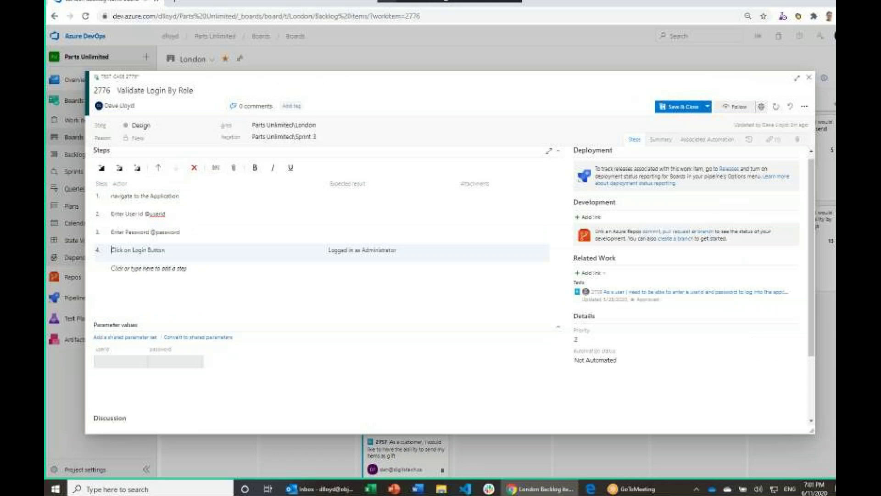
key("Tab")
type("@pa")
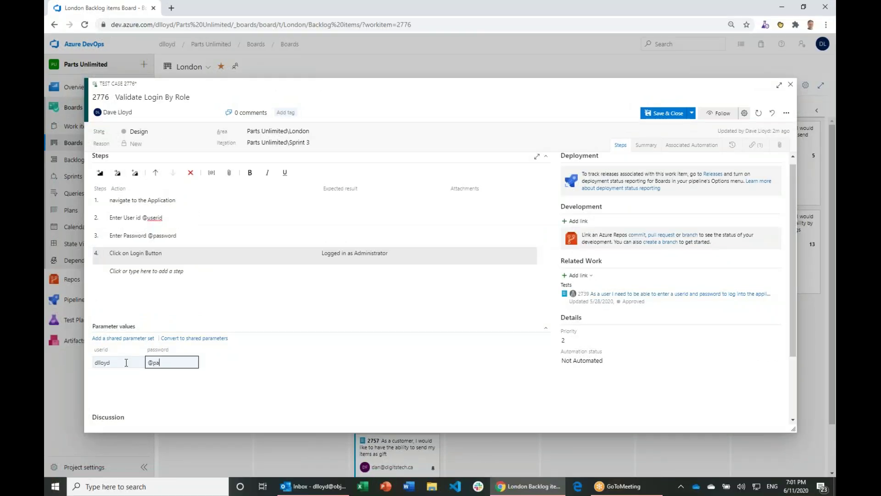
key("BackSpace")
key("BackSpace")
key("BackSpace")
type("P@ssw0rd")
left_click(358, 256)
left_click_drag(354, 253, 400, 254)
type("@resul")
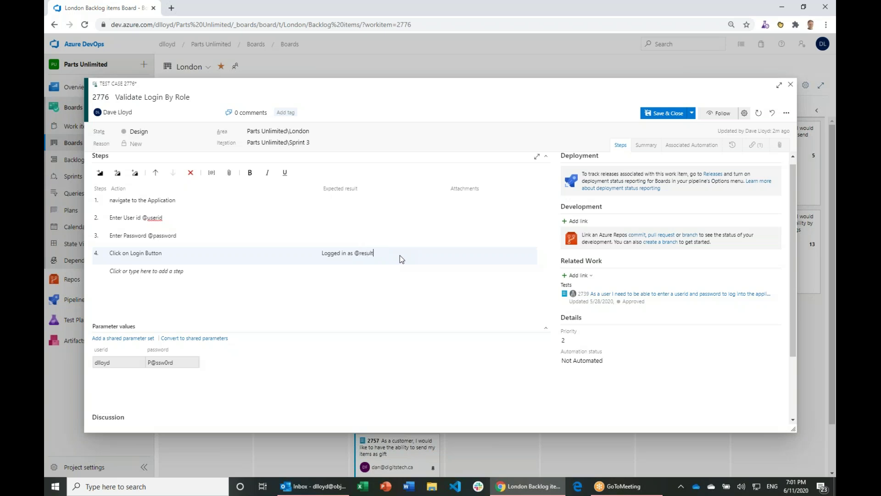
left_click(413, 270)
Step: Set the first row's result to Admin and add a second row with result Stakholder
left_click(226, 364)
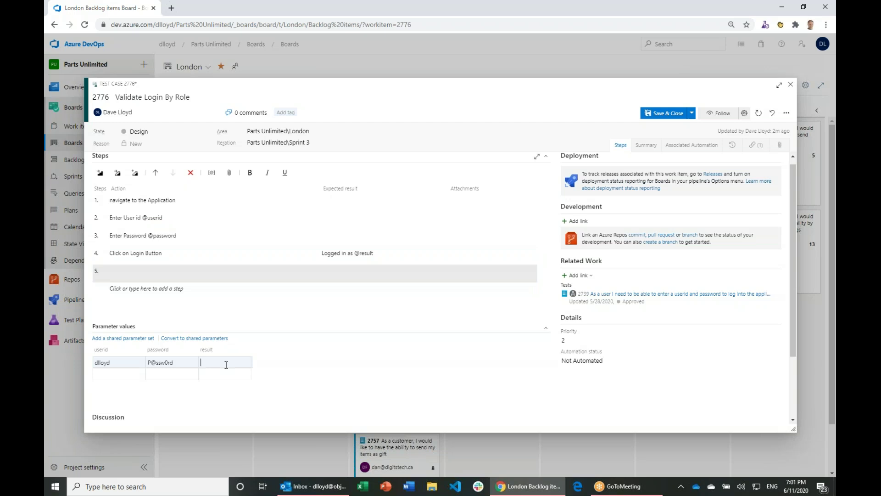
type("Admin")
left_click(112, 375)
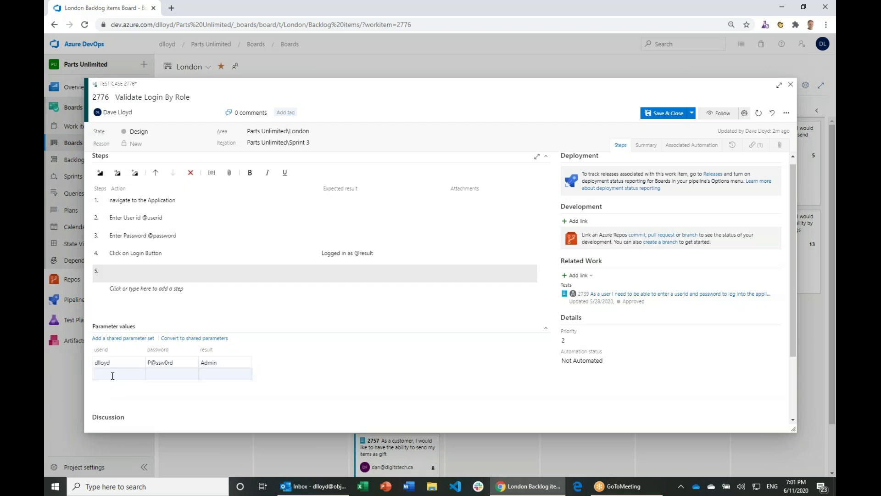
type("max")
key("Tab")
type("P@ss")
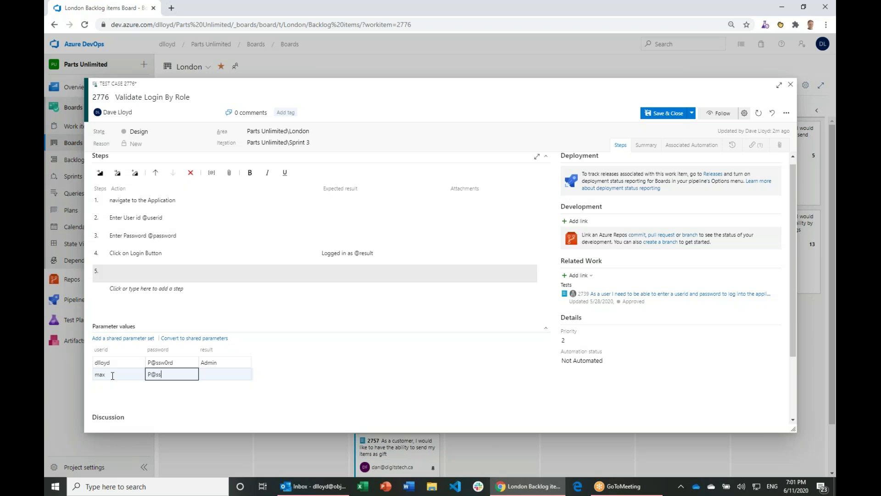
type("w0rd")
key("Tab")
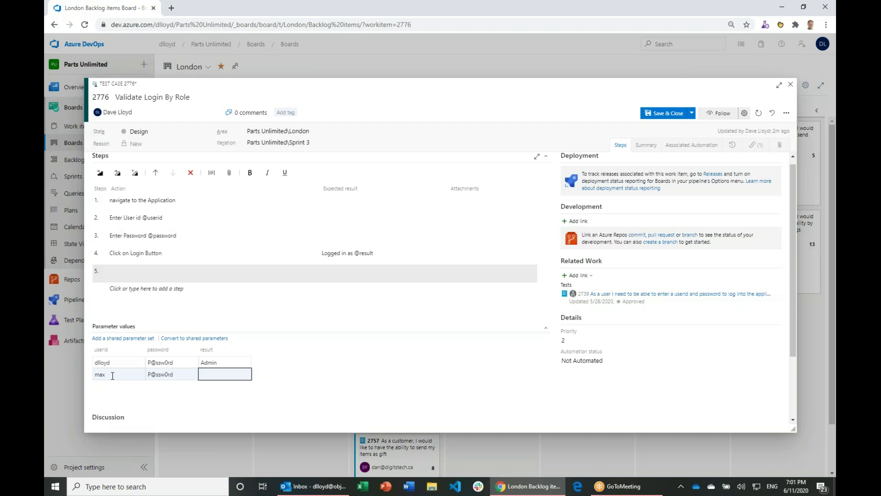
type("Stakholder")
key("Return")
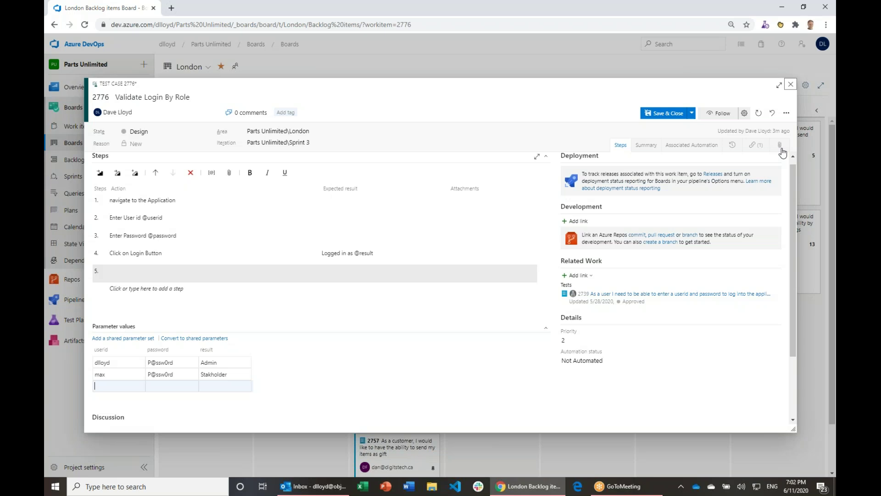
Step: Save and close the test case, then expand and collapse cards 1877 and 1892's task and test lists
key("Escape")
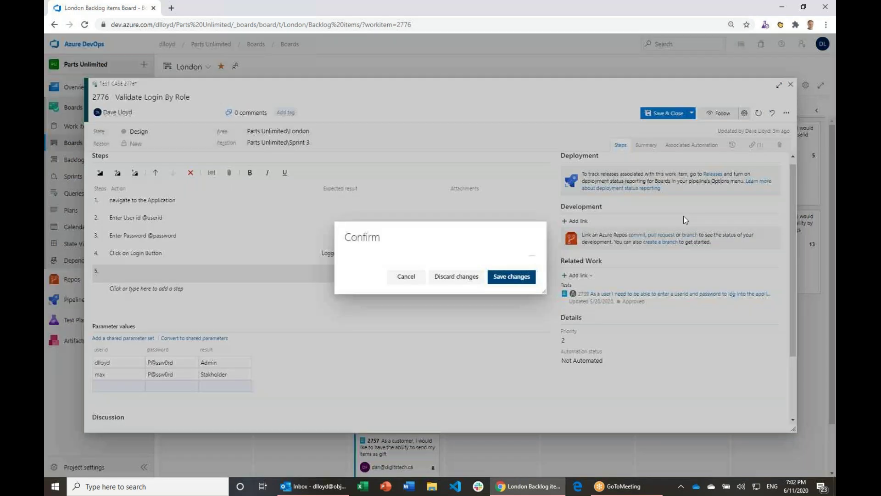
left_click(456, 282)
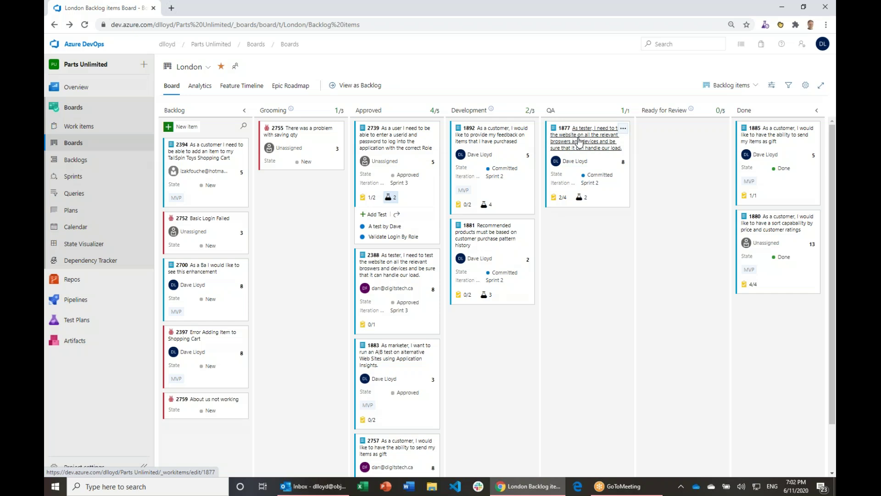
left_click(562, 197)
left_click(580, 199)
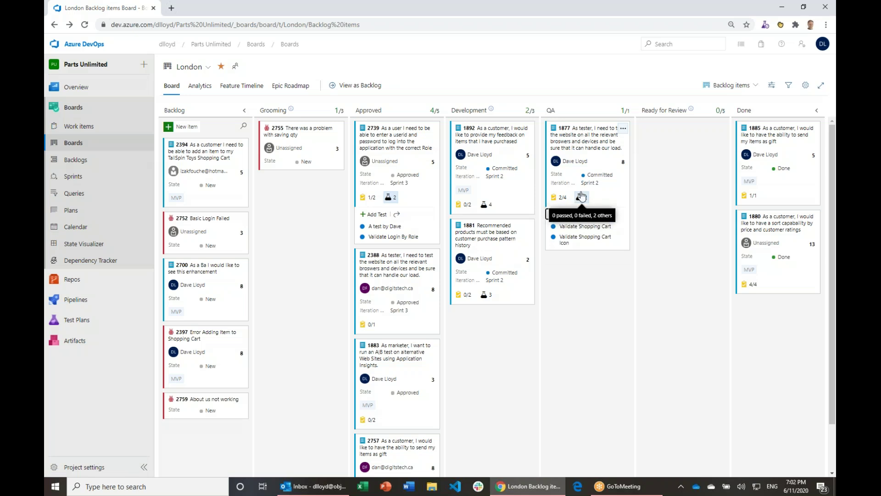
left_click(577, 202)
left_click(491, 207)
left_click(489, 205)
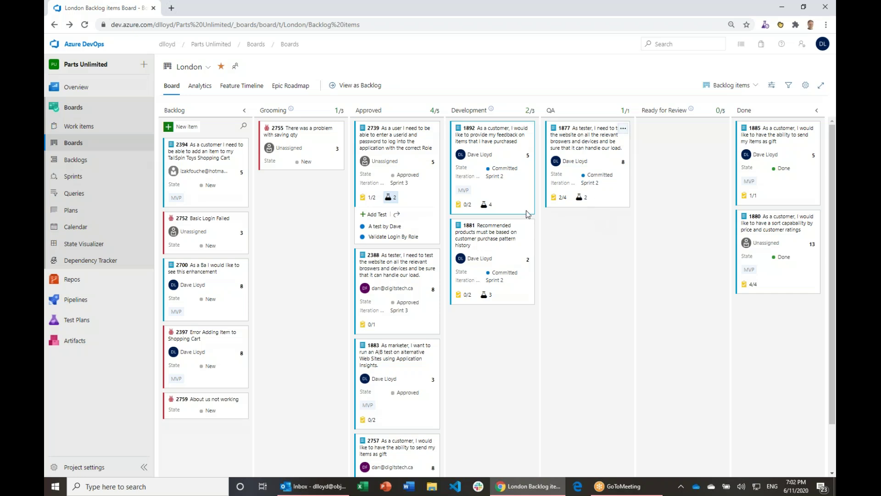
mouse_move(93, 321)
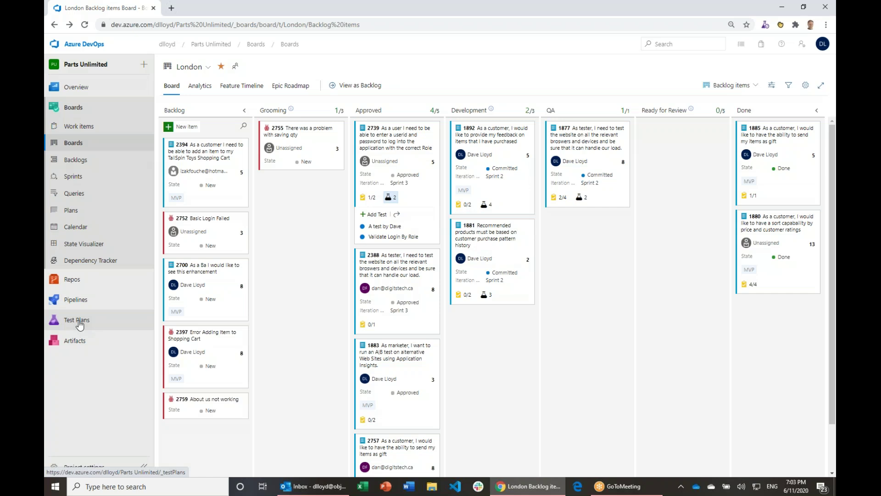
Step: Create test plan 'Sprint 2' with area path Parts Unlimited\London and iteration Parts Unlimited\Sprint 2
left_click(80, 322)
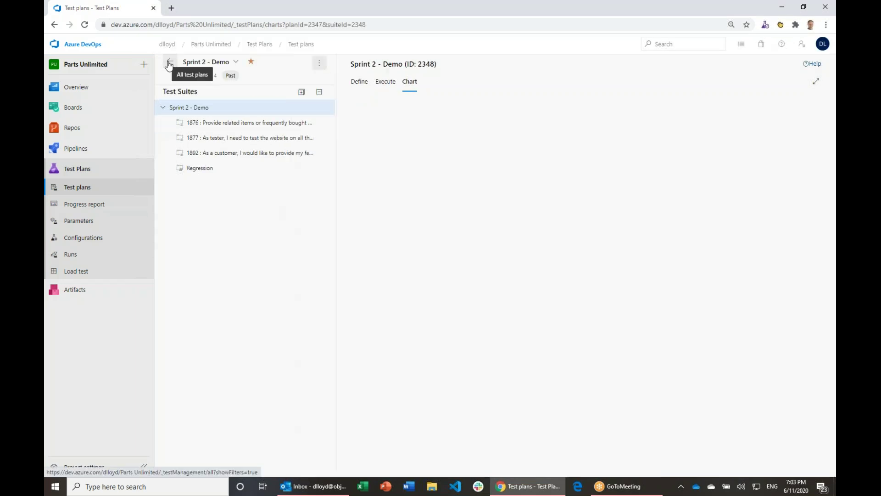
left_click(170, 64)
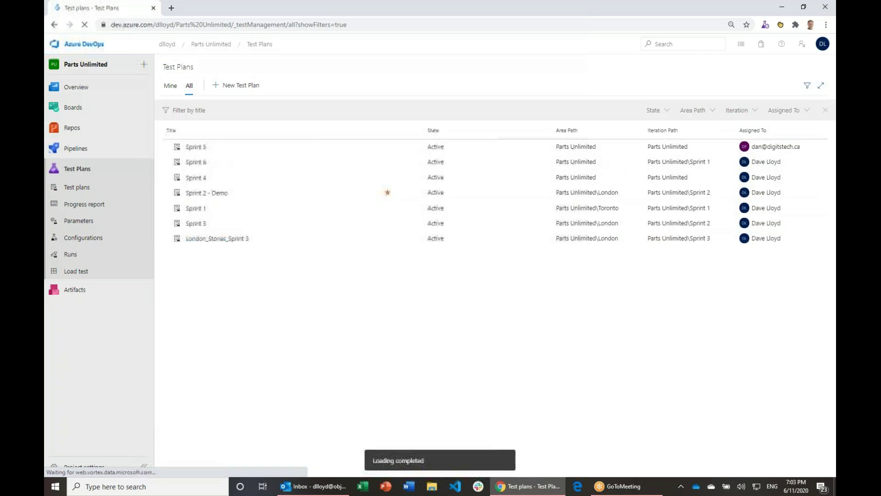
left_click(234, 87)
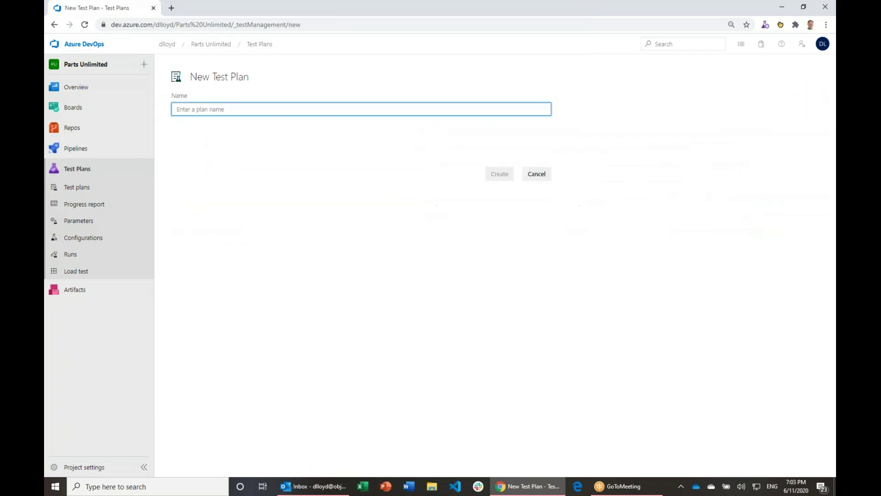
type("Sprint 2")
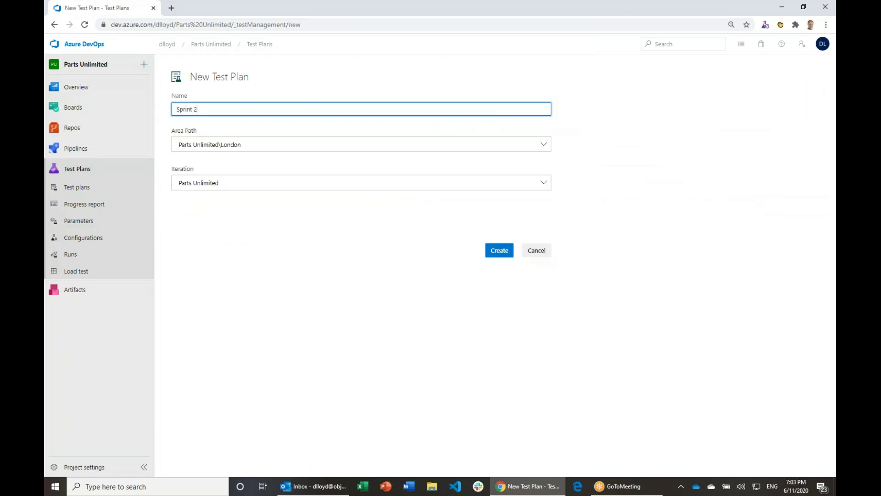
left_click(455, 187)
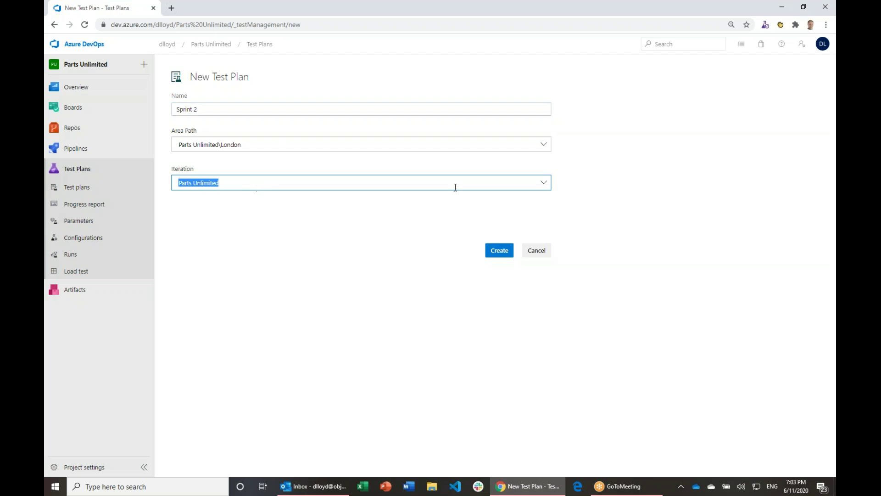
left_click(543, 182)
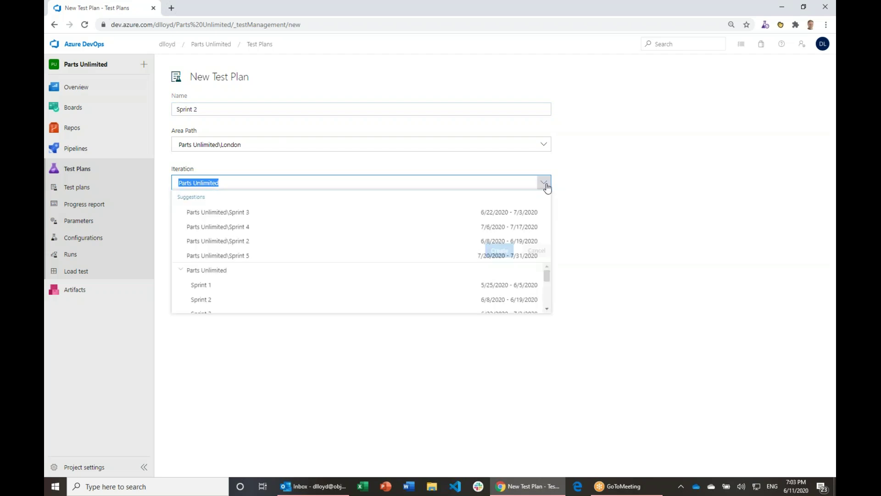
left_click(321, 256)
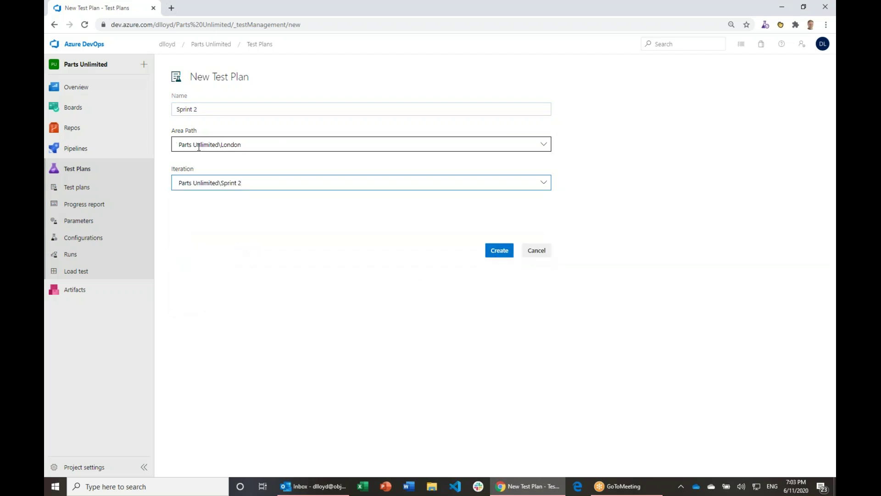
left_click(182, 145)
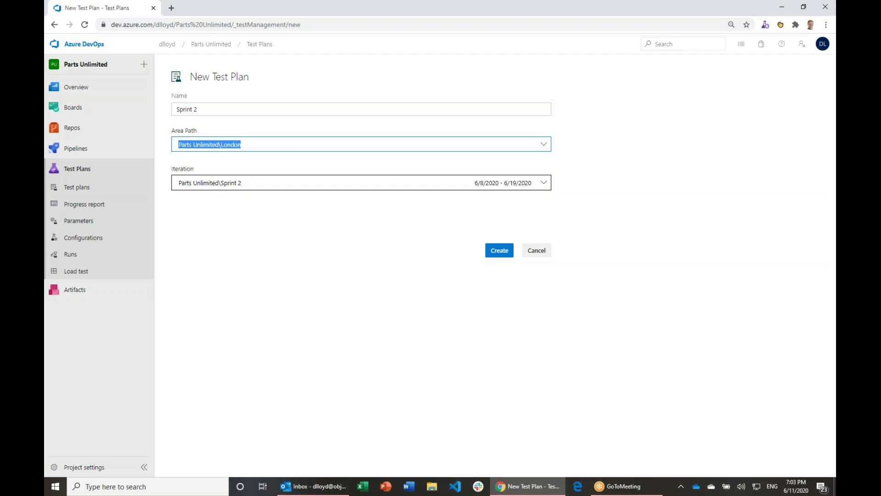
key("Return")
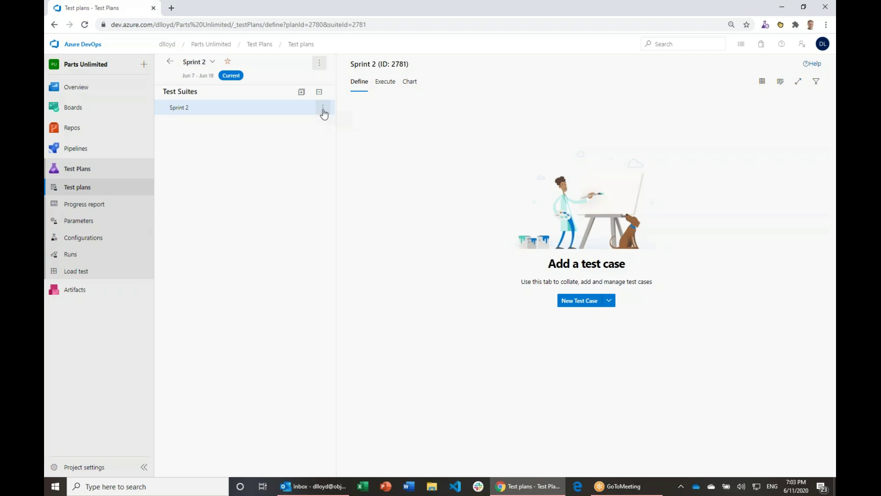
Step: Add requirement-based suites to Sprint 2 for backlog items 1877, 1881 and 1892
left_click(323, 108)
mouse_move(276, 126)
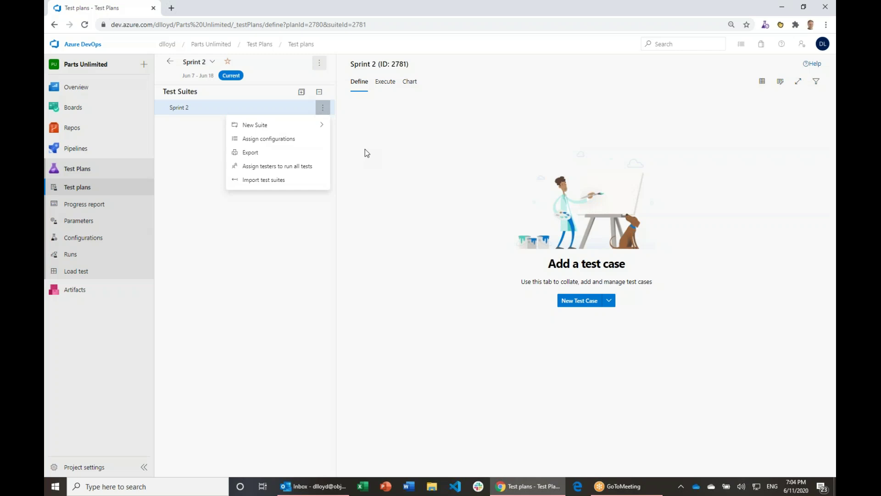
mouse_move(320, 125)
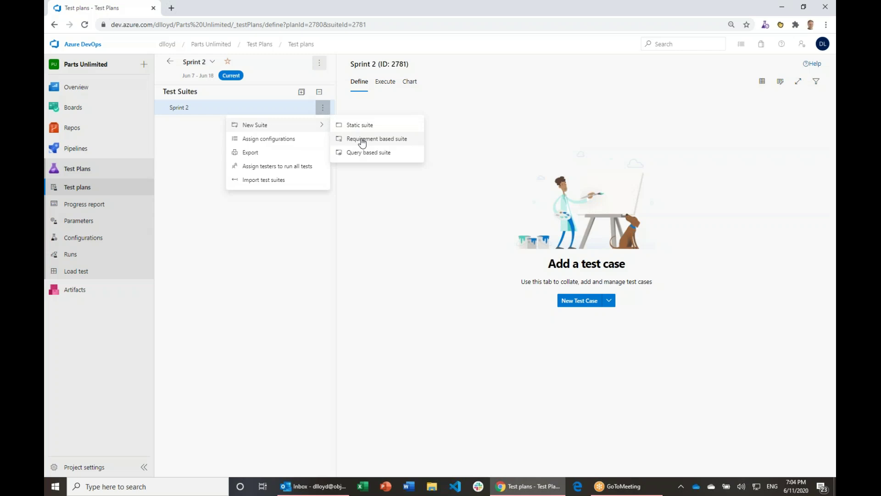
left_click(362, 142)
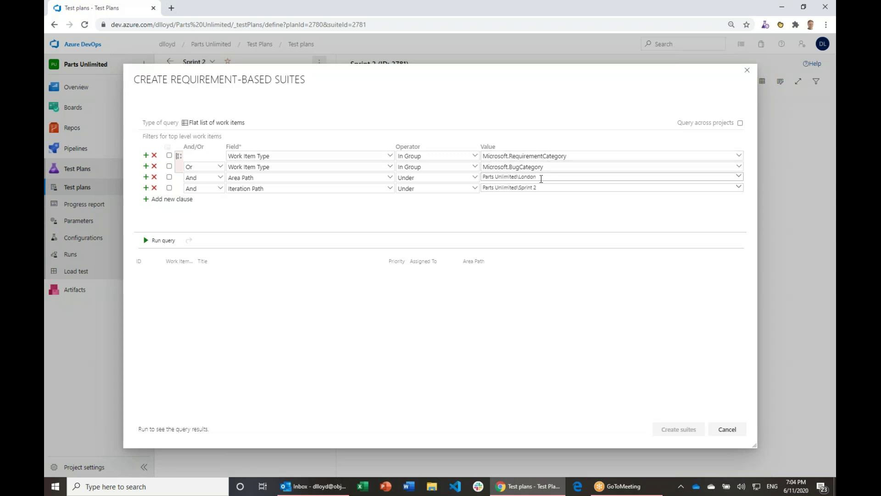
left_click(159, 241)
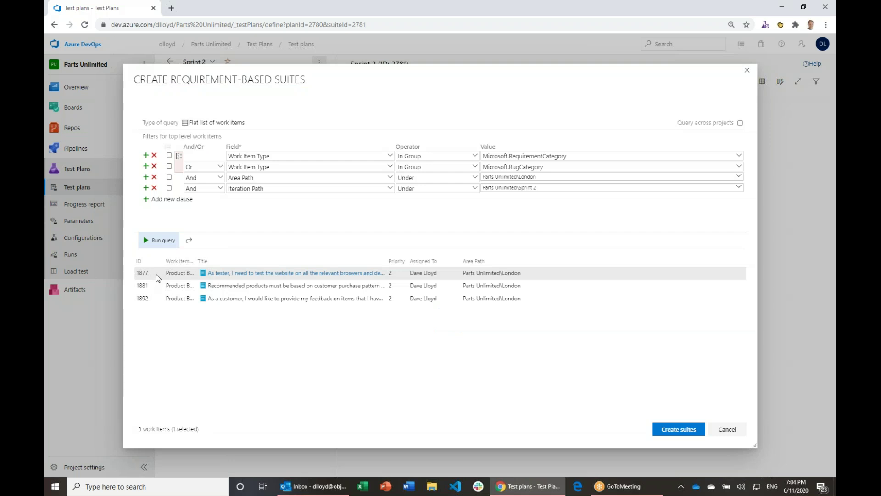
left_click(156, 287, "ctrl")
left_click(156, 298, "ctrl")
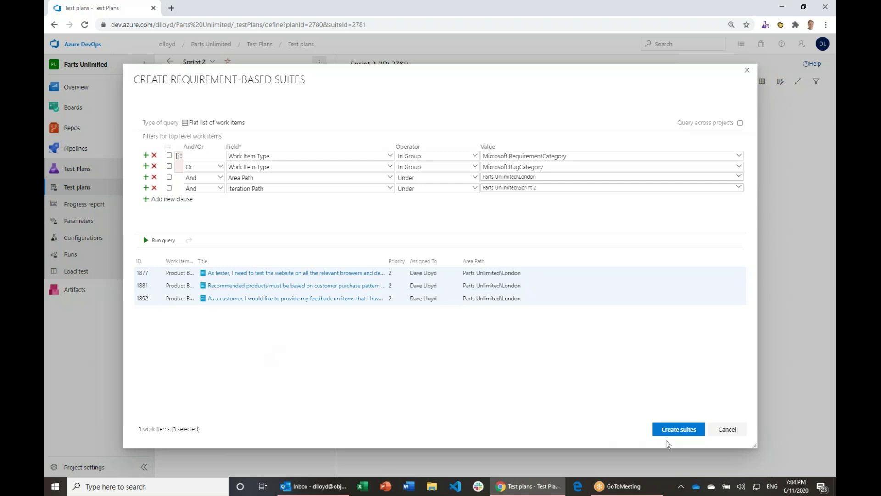
left_click(683, 434)
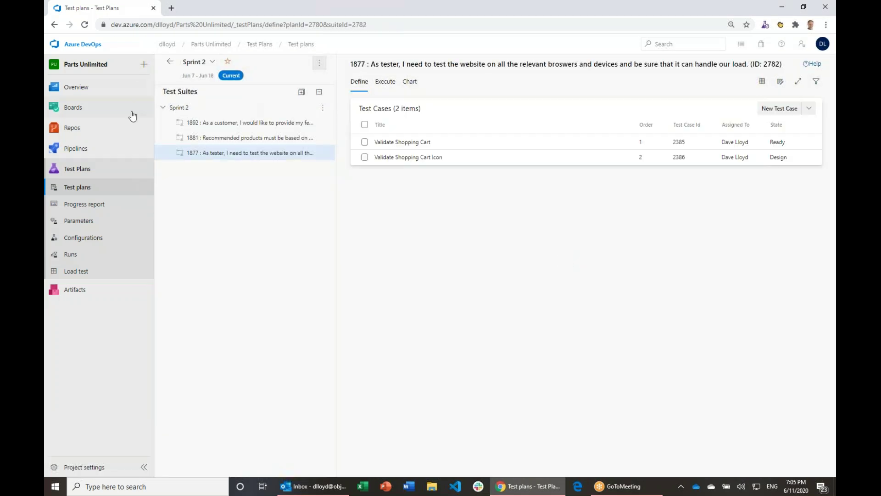
Step: Browse suites 1892, 1881 and 1877, ending on 1892 with its four test cases
mouse_move(131, 110)
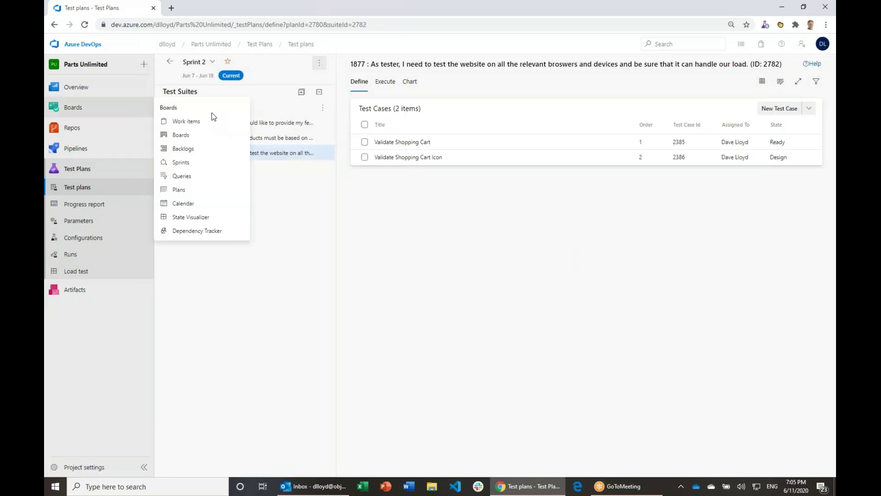
left_click(273, 123)
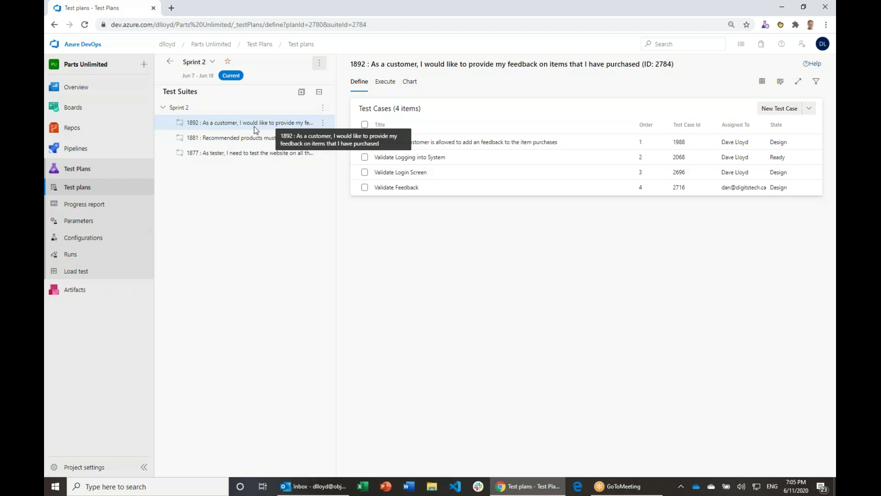
left_click(239, 139)
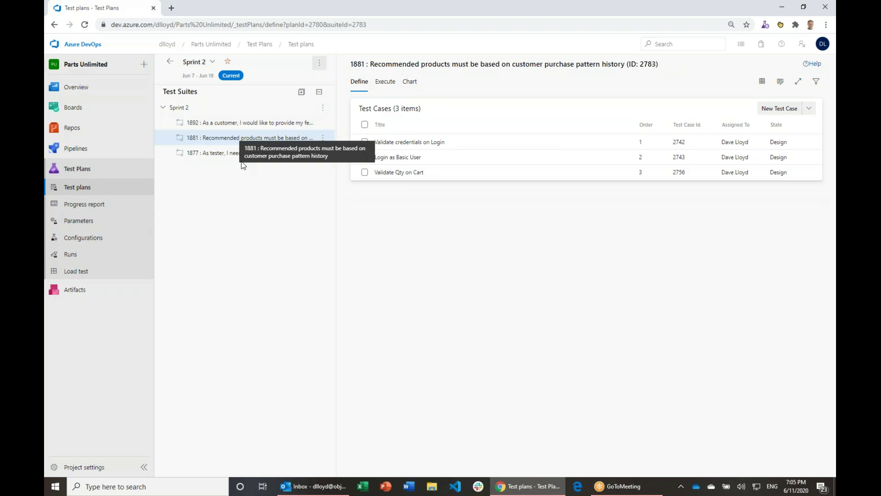
left_click(216, 153)
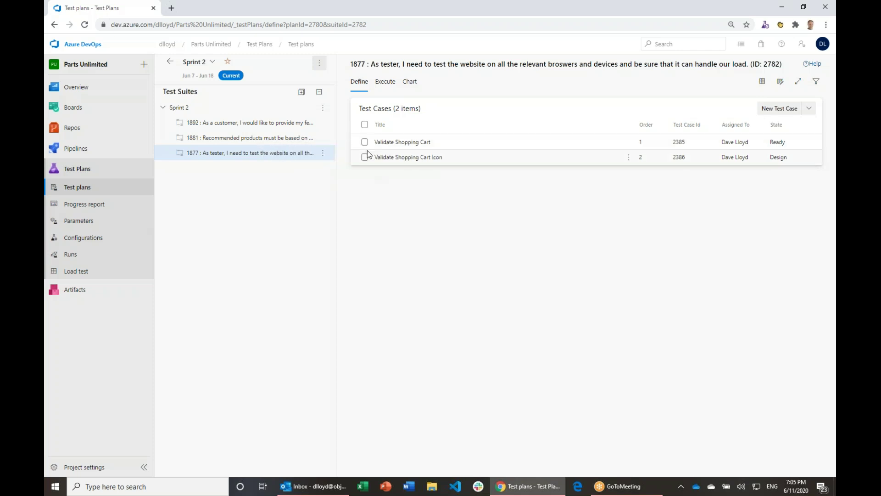
left_click(293, 143)
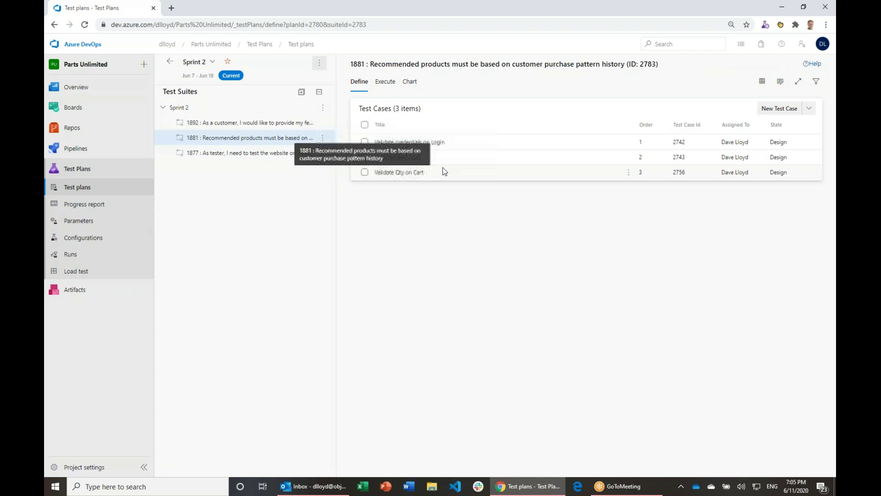
key("Up")
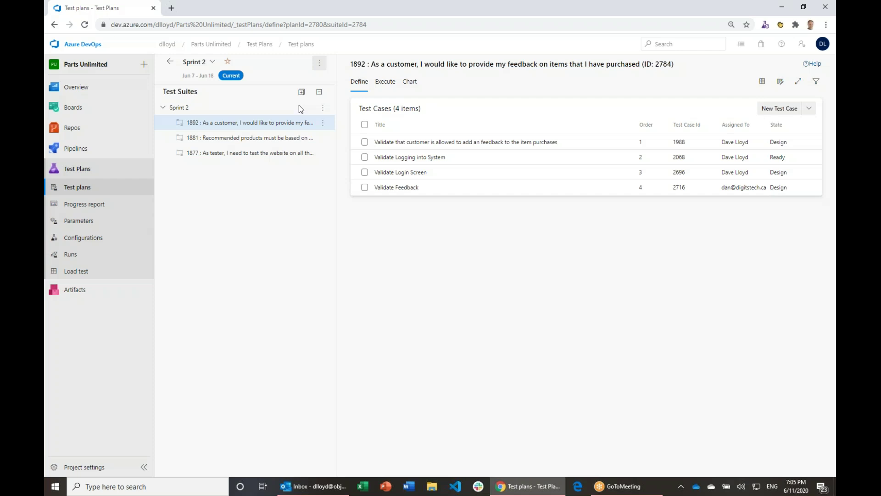
Step: Create query-based suite 'Regression' holding the nine Regression-tagged test cases
left_click(324, 109)
mouse_move(317, 124)
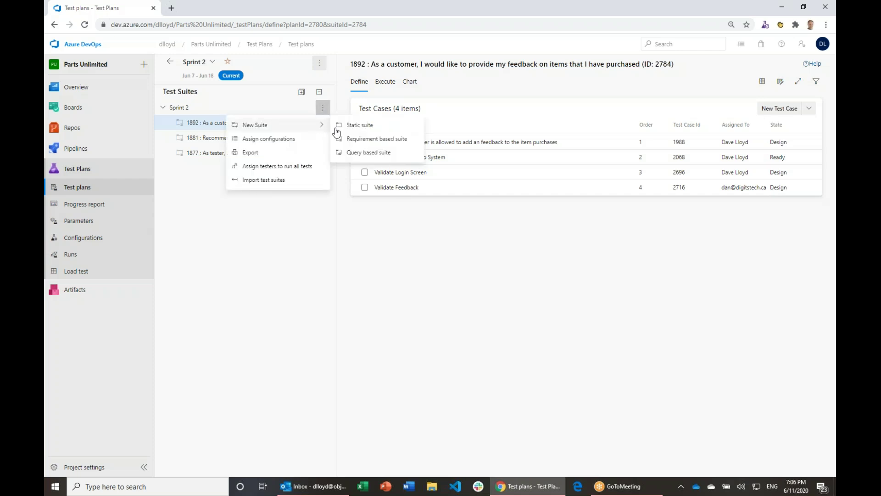
left_click(376, 151)
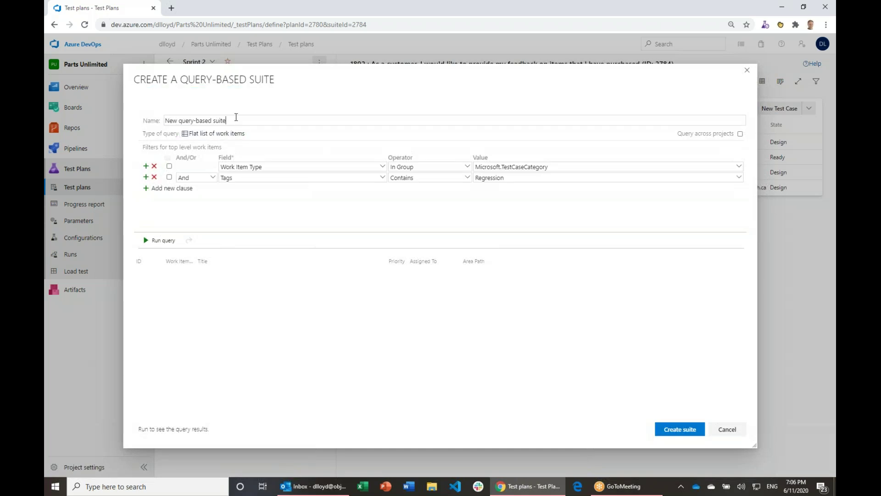
type("Regression")
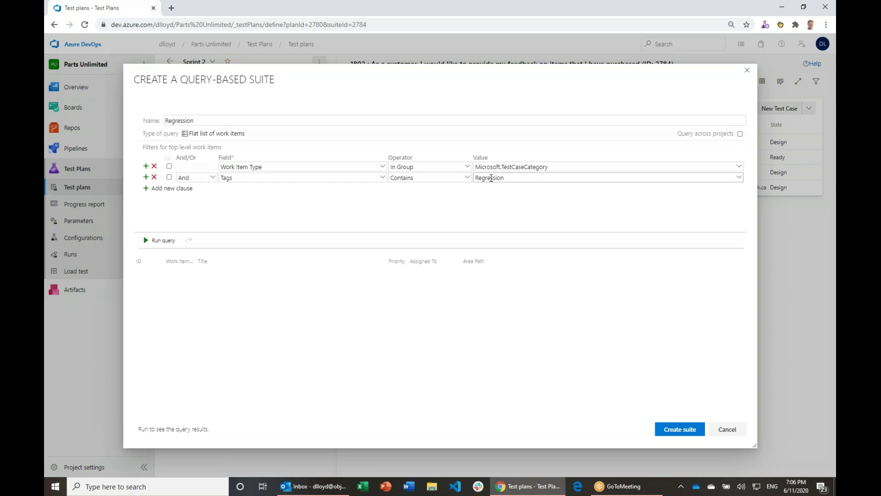
left_click(163, 240)
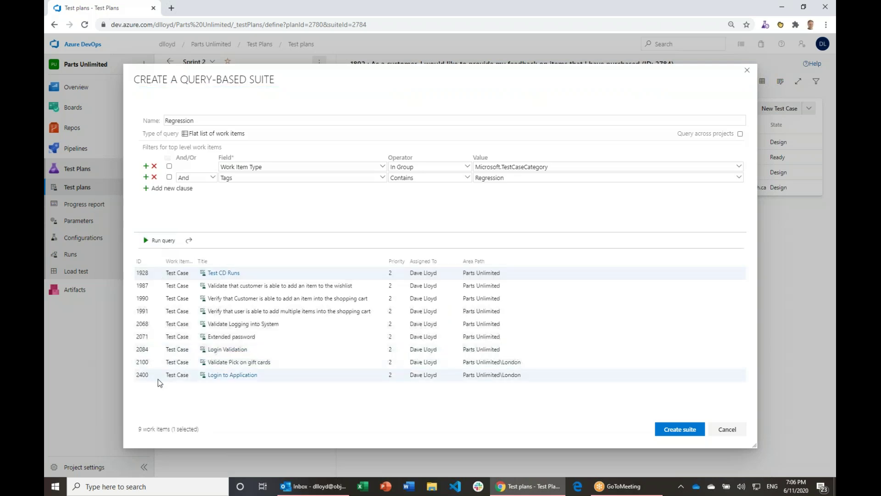
left_click_drag(158, 374, 156, 274)
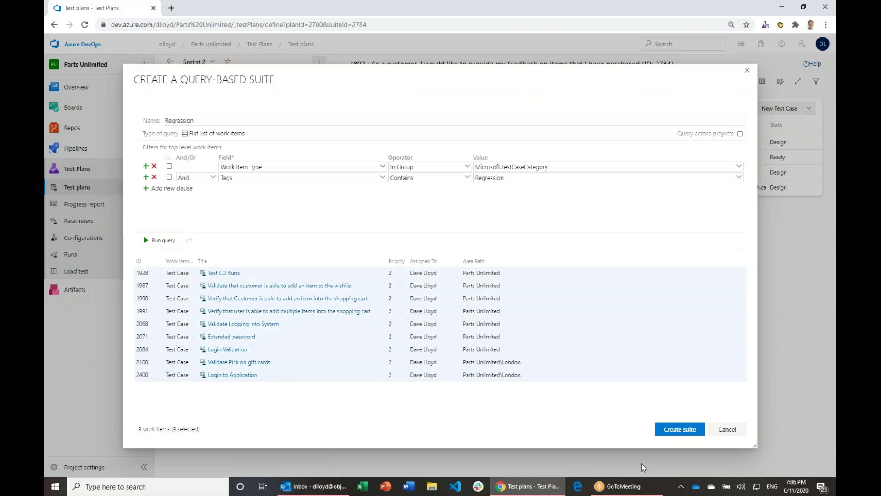
left_click(681, 430)
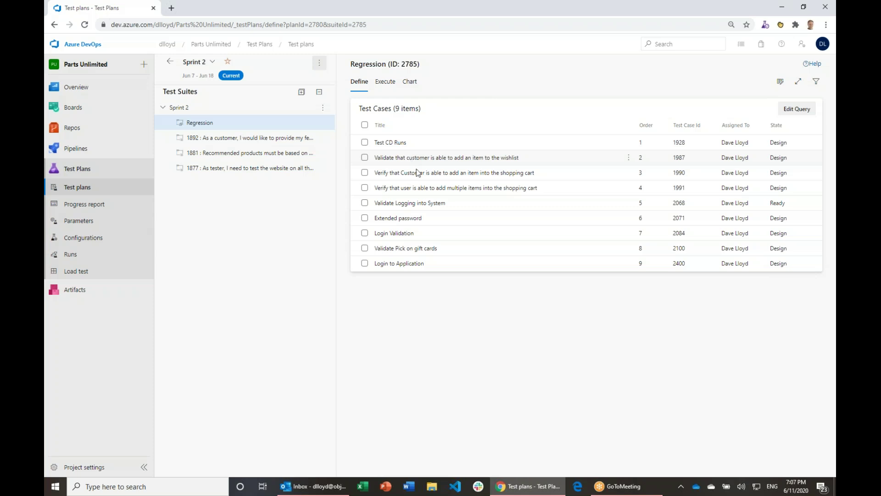
left_click(272, 146)
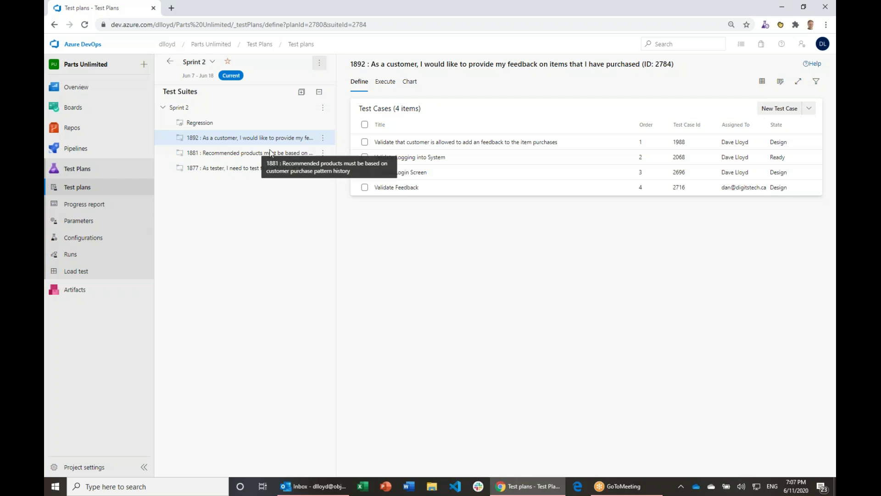
Step: List the Regression suite's nine test cases and cancel a second query-based suite
left_click(216, 122)
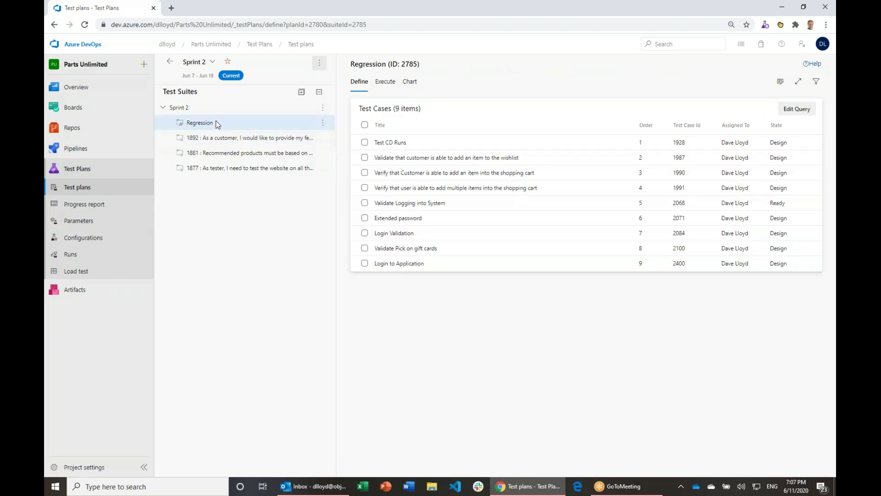
left_click(324, 109)
mouse_move(298, 129)
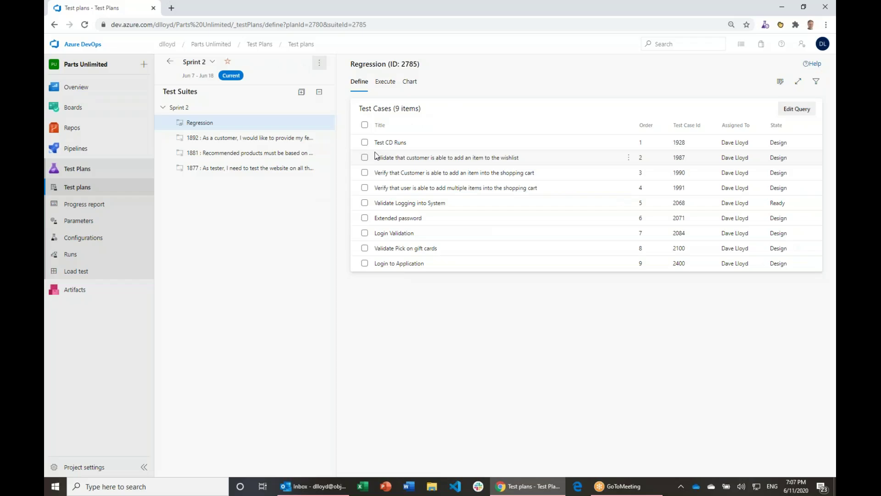
left_click(323, 123)
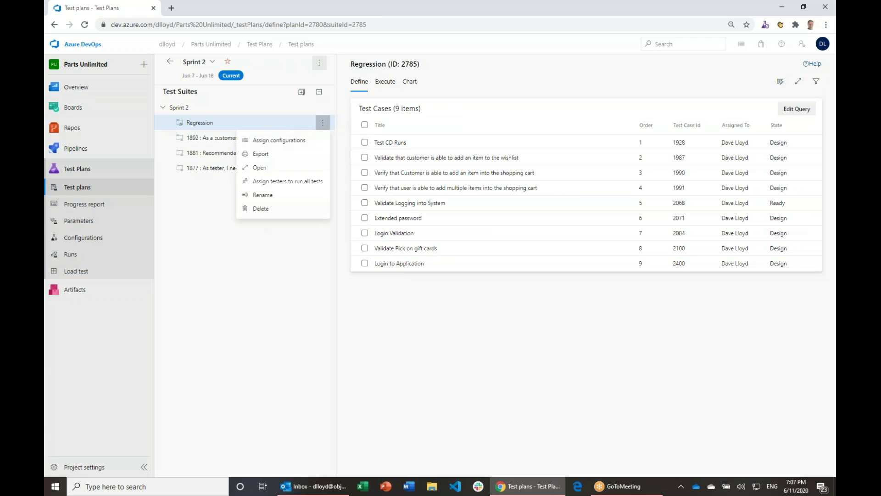
left_click(323, 107)
mouse_move(271, 125)
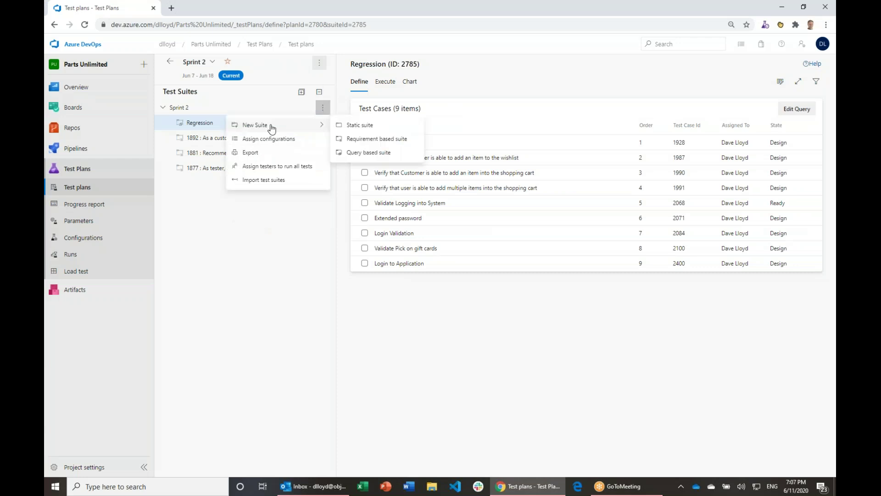
left_click(367, 155)
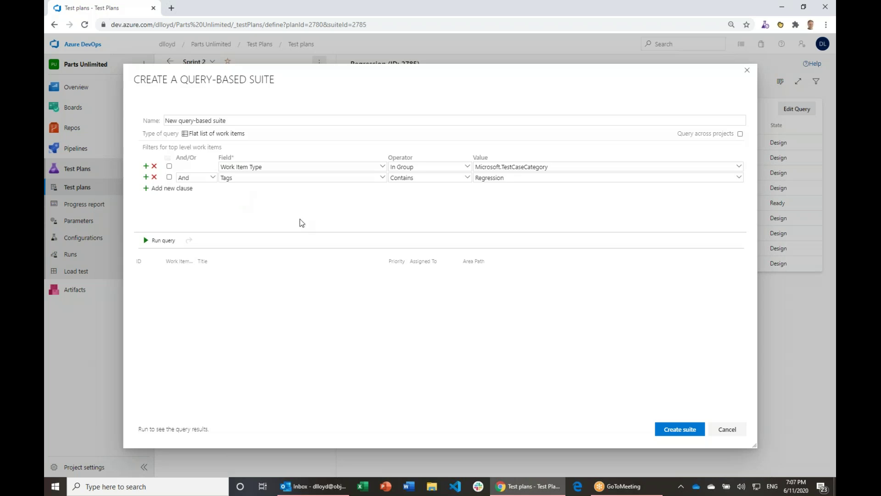
key("Escape")
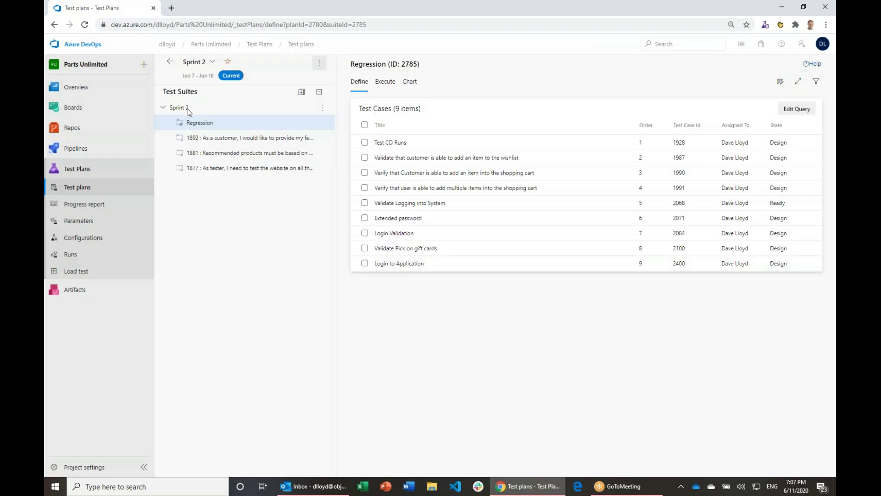
Step: Return to All test plans, reopen Sprint 2, and select its empty root suite
left_click(188, 110)
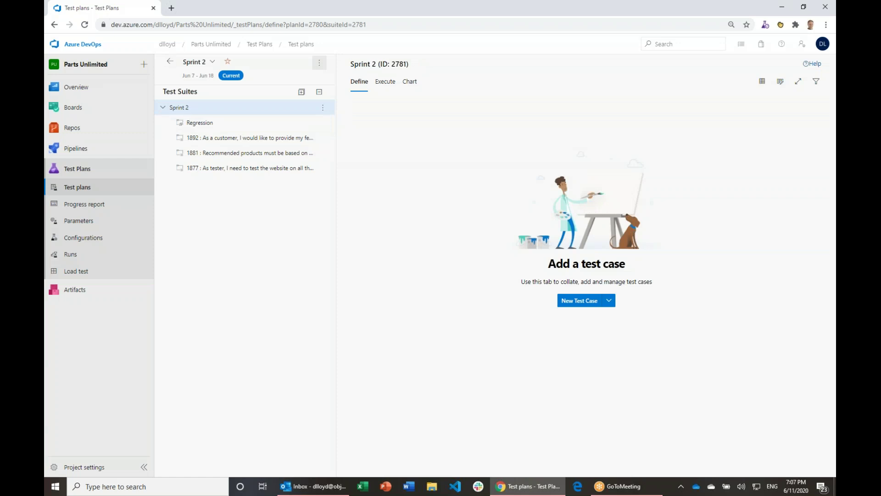
left_click(170, 62)
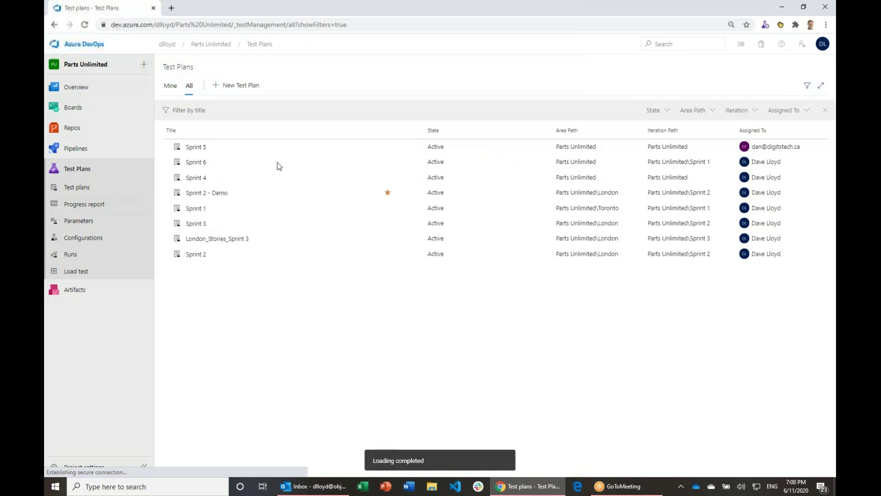
left_click(196, 257)
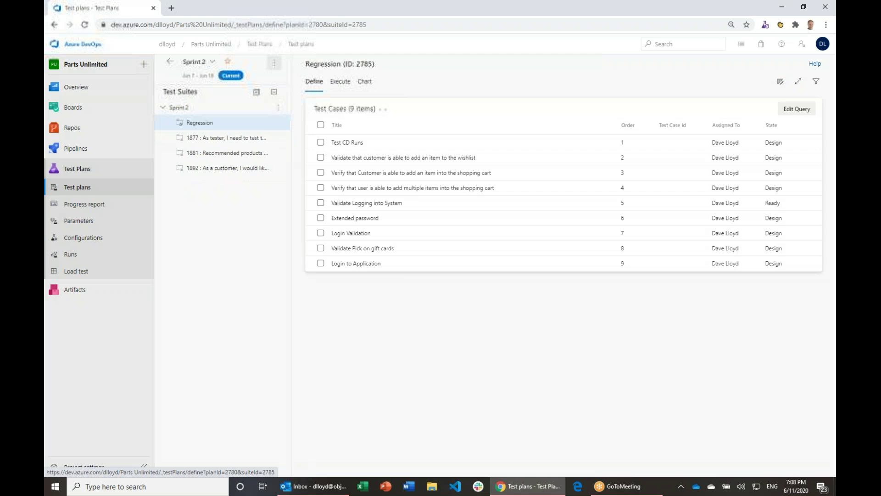
left_click(205, 111)
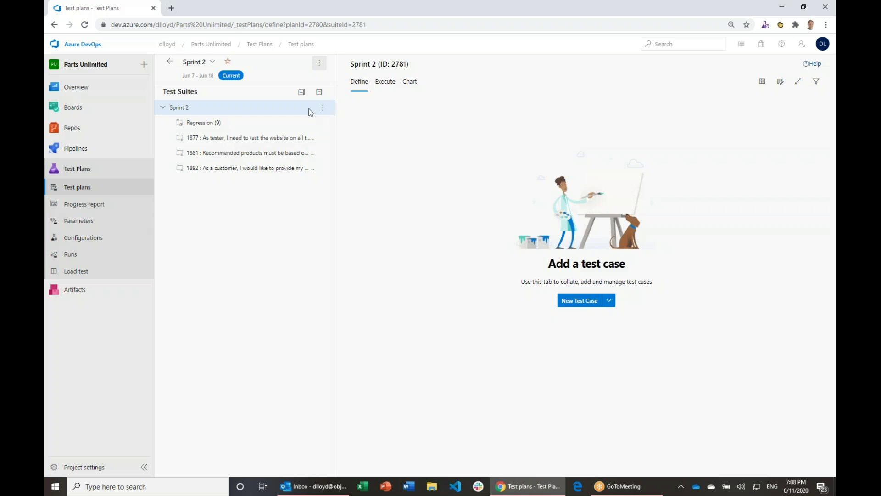
Step: Add a static suite named 'Login Tests' under Sprint 2
left_click(327, 112)
mouse_move(323, 128)
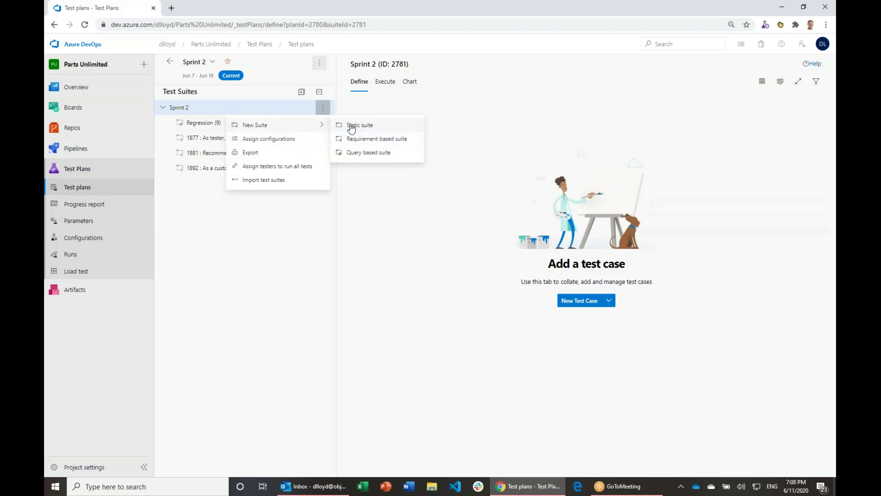
left_click(352, 127)
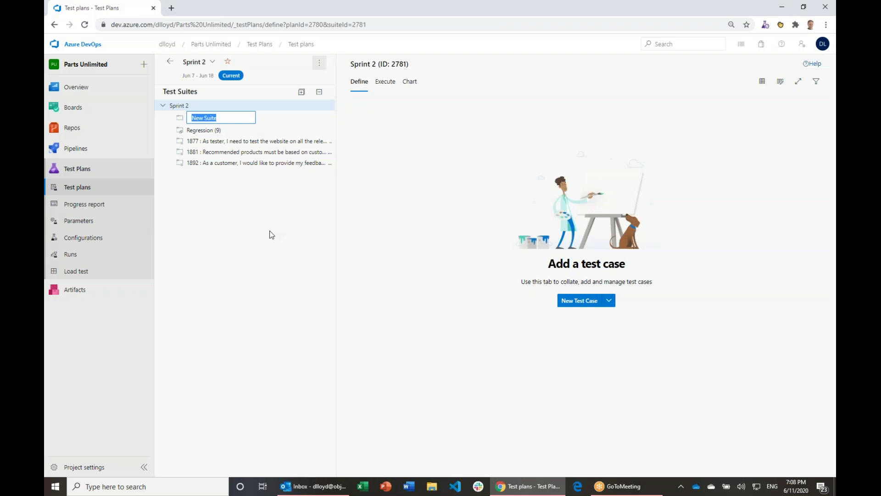
type("Login Tests")
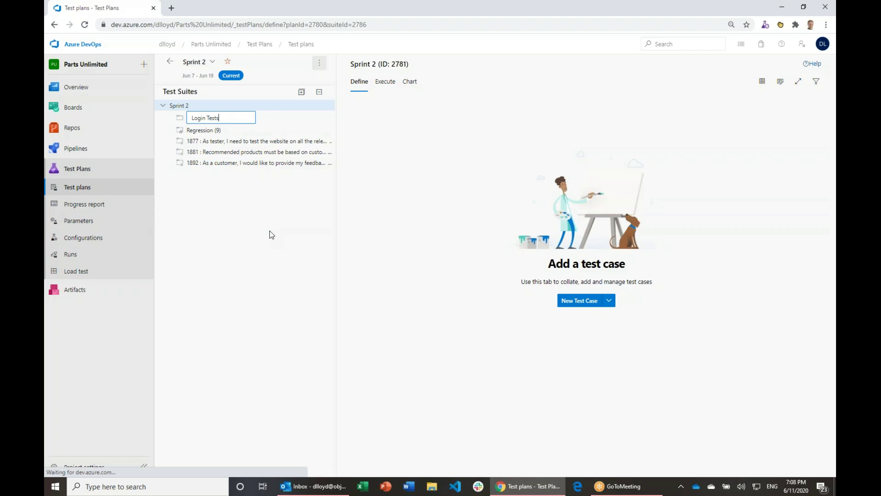
key("Return")
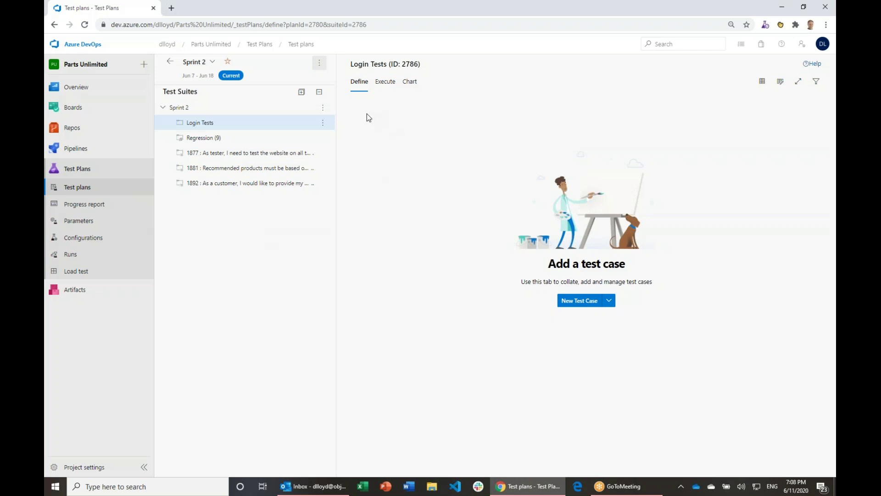
left_click(203, 137)
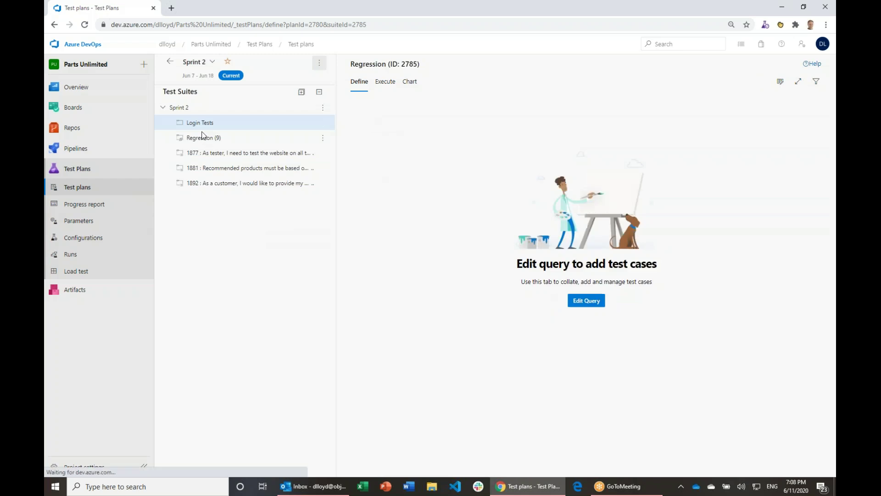
Step: Open the Login Tests suite's 'Add test cases using grid' view
left_click(201, 124)
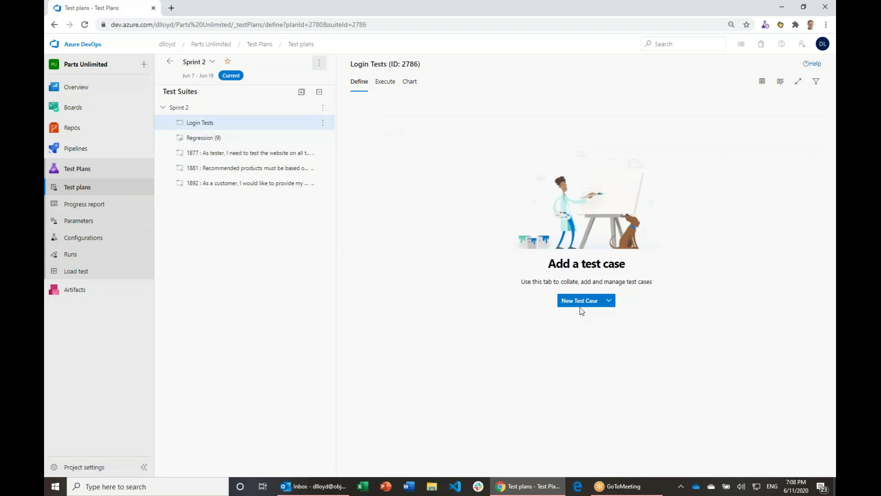
left_click(609, 301)
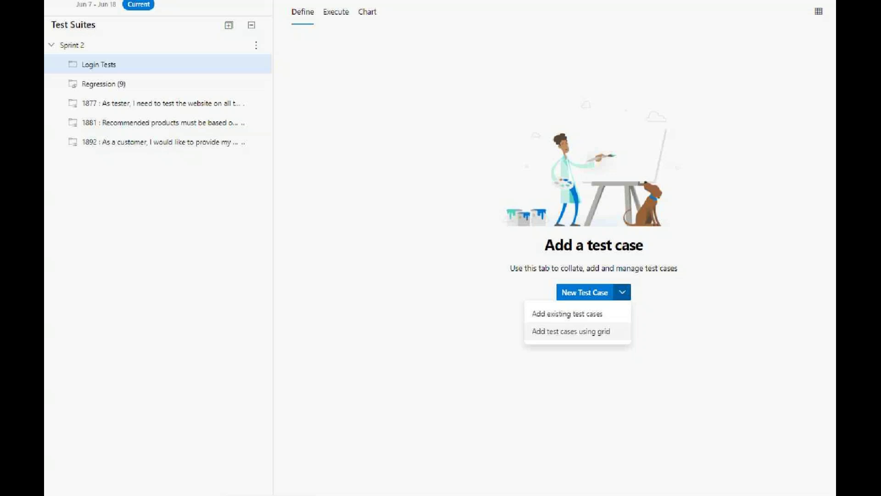
key("Escape")
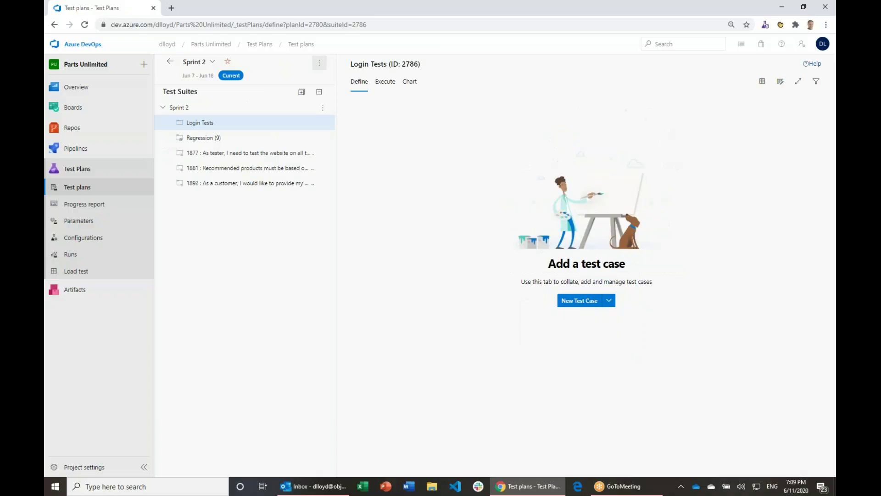
left_click(608, 300)
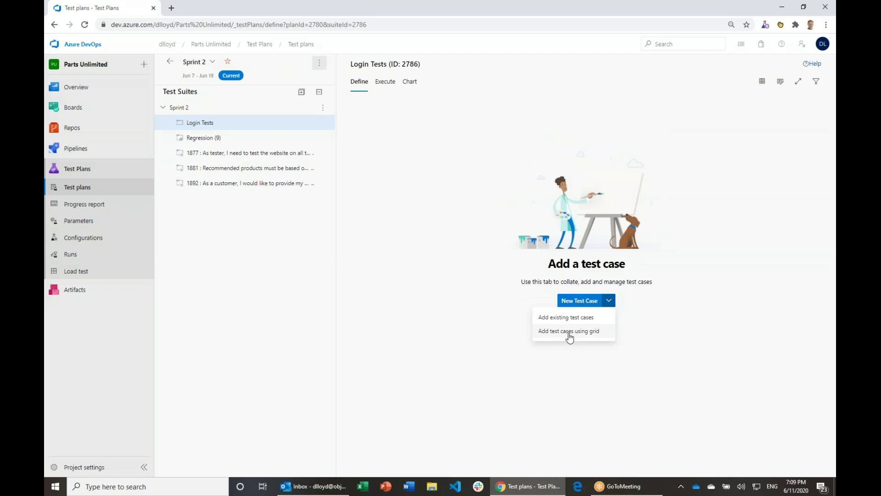
left_click(569, 330)
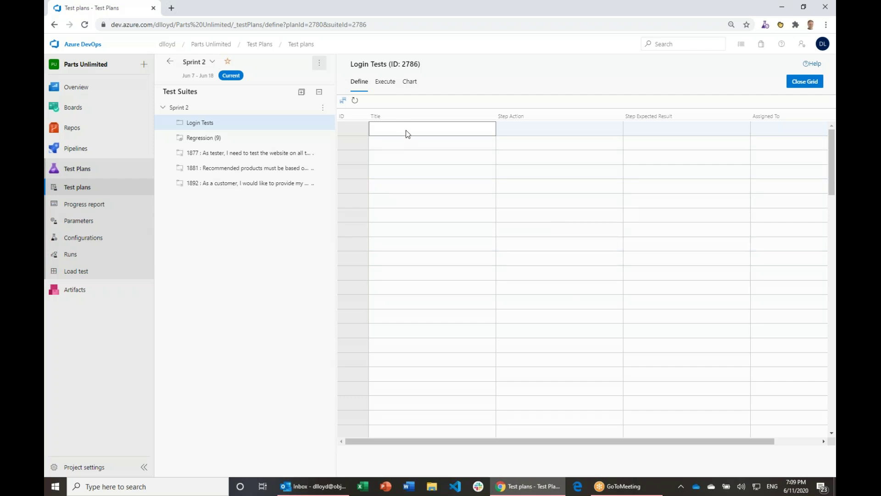
Step: Enter Test Case 1 with steps Step 1 and Step 2, expected result 'Result'
type("Test Case 1")
left_click(521, 142)
type("Step 1")
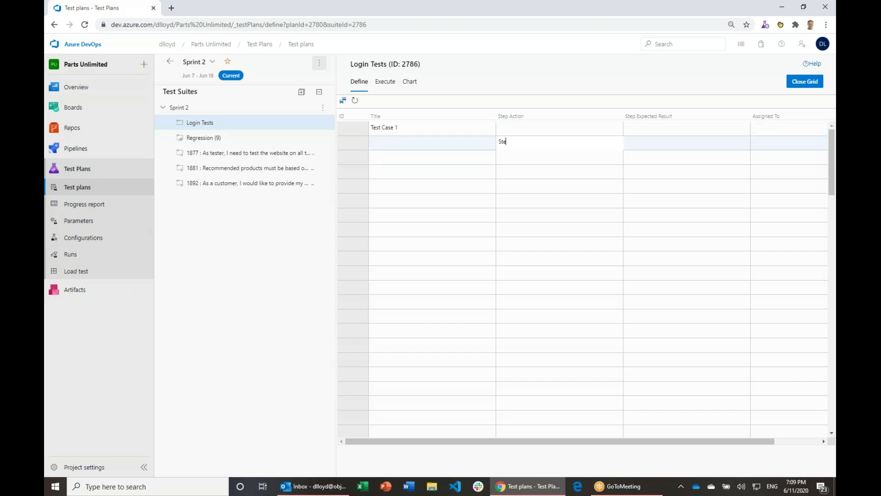
left_click(538, 155)
type("Step 2")
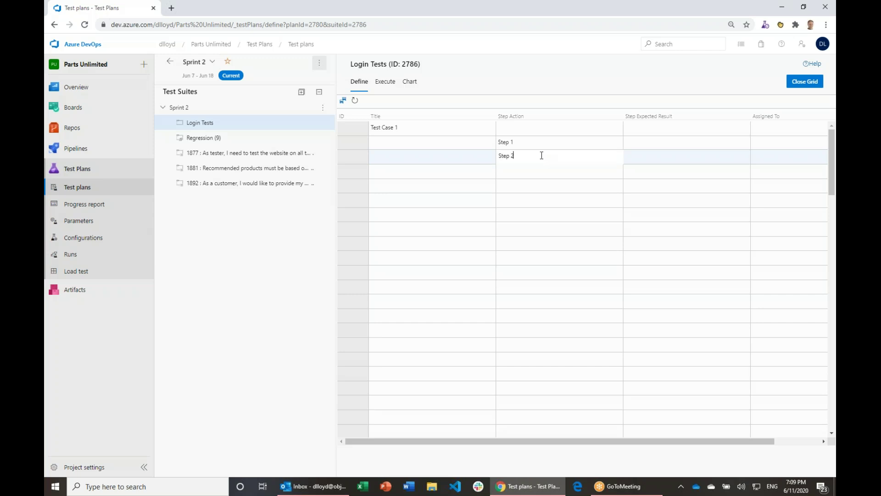
left_click(638, 155)
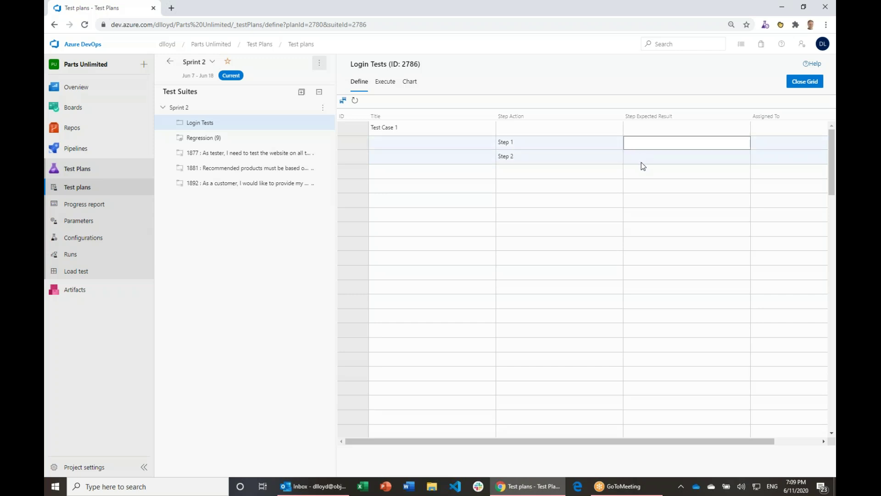
type("Result")
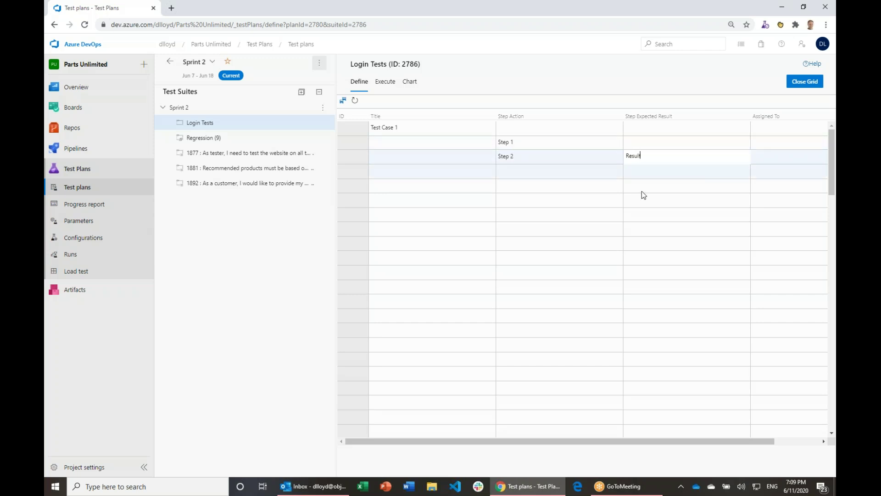
Step: Add 'Test Case 2' as the second row in the grid
left_click(469, 170)
type("Test Case 2")
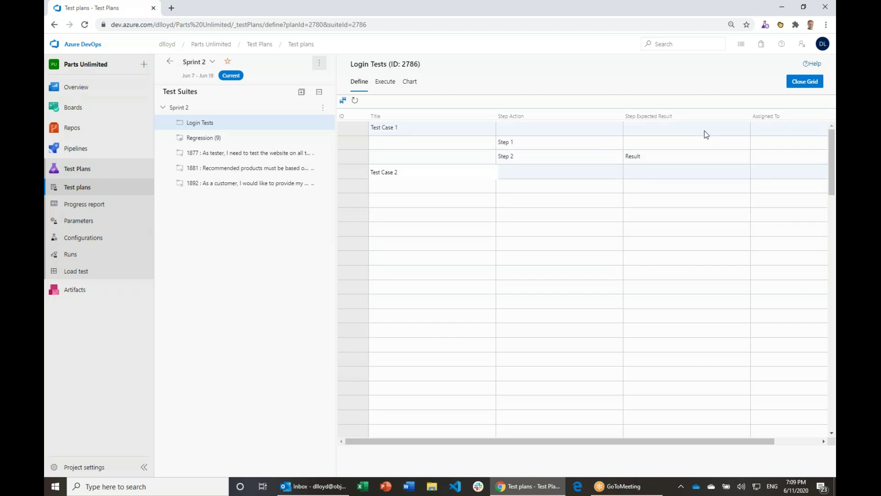
left_click(561, 170)
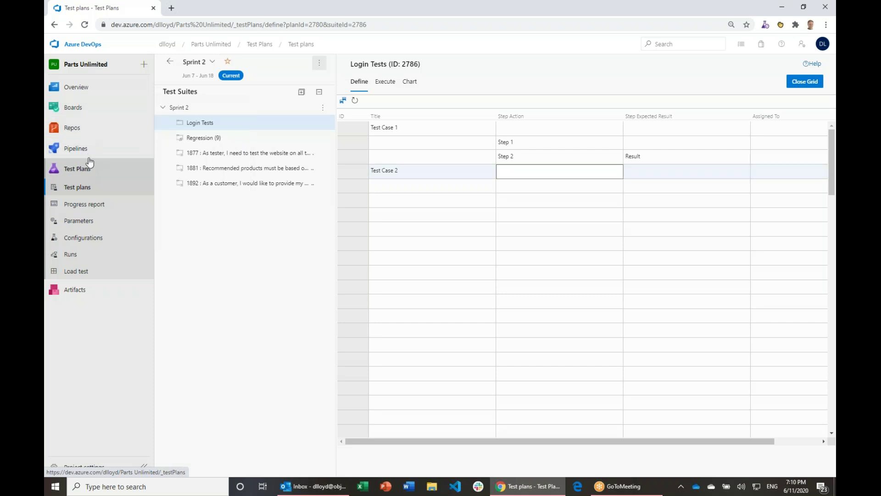
mouse_move(72, 110)
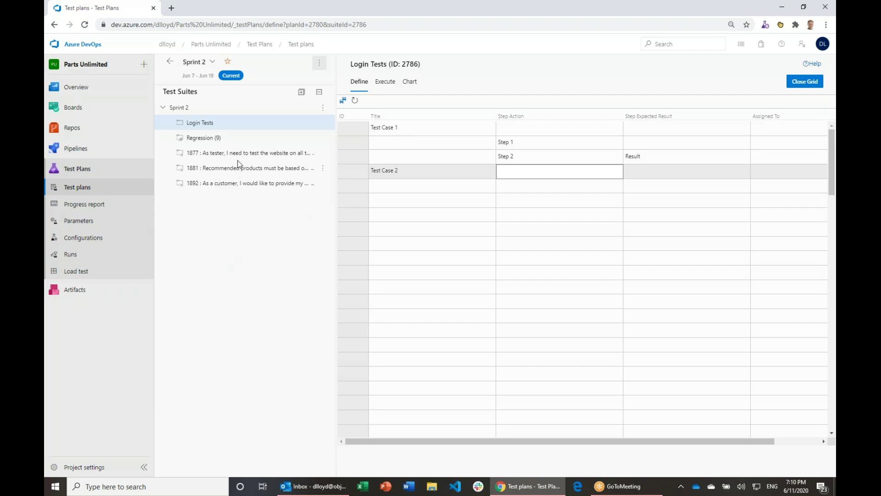
Step: Check the Login Tests and Regression suites, then select the wishlist test case in Regression
left_click(226, 137)
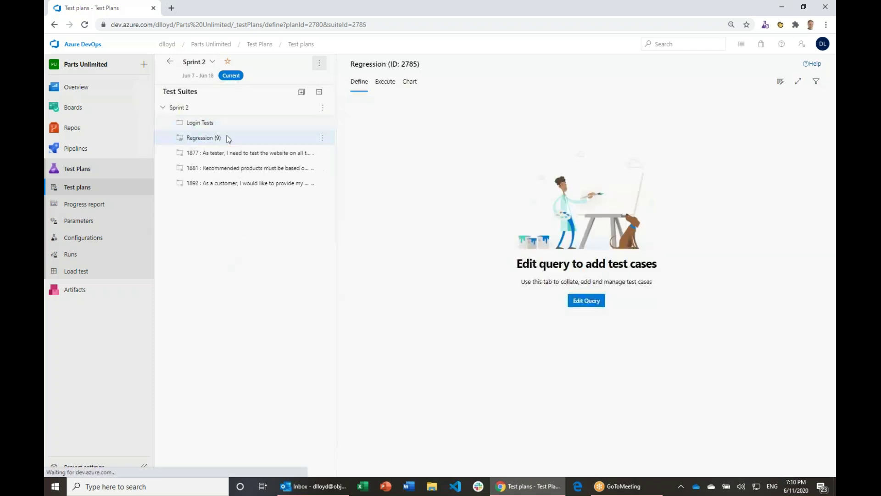
left_click(204, 128)
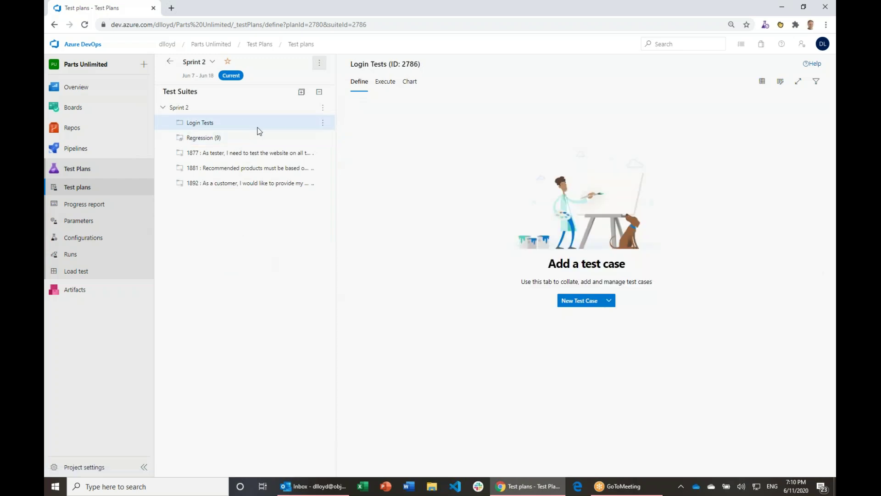
left_click(239, 144)
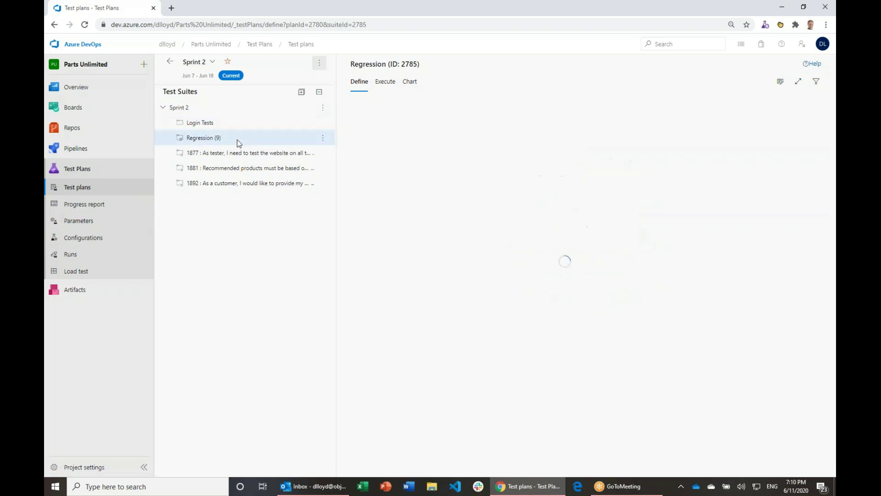
left_click(322, 108)
mouse_move(275, 126)
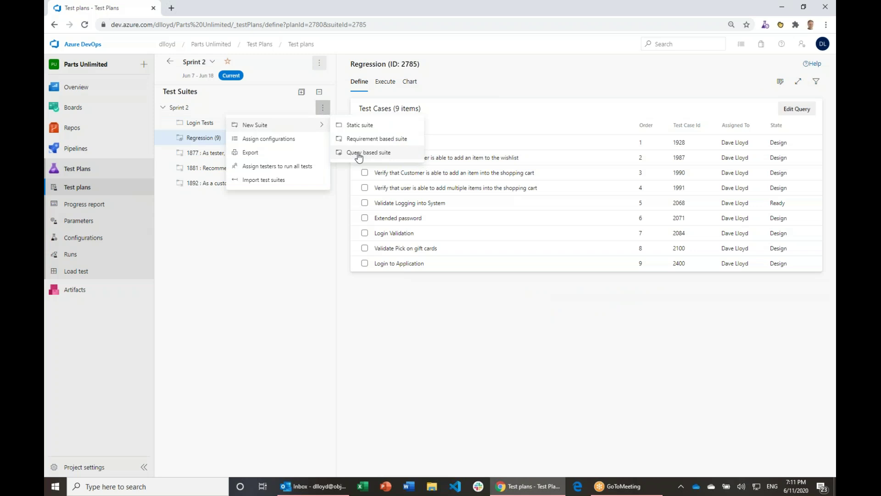
left_click(215, 136)
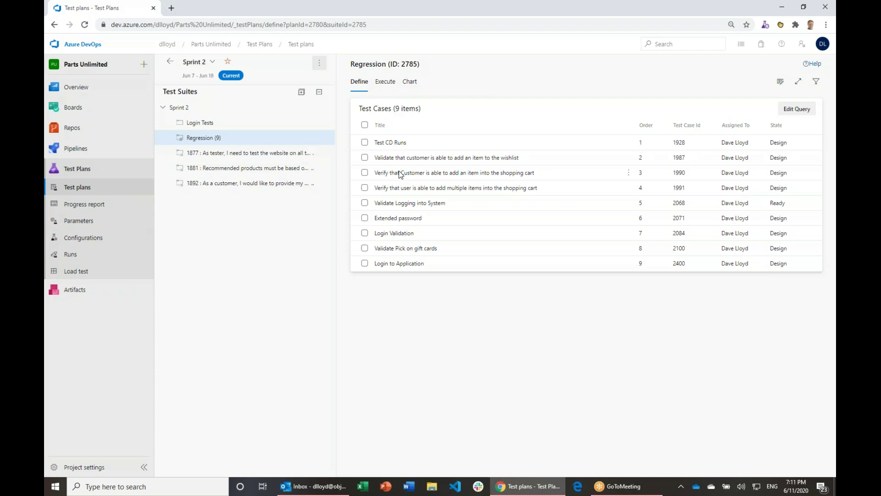
left_click(416, 158)
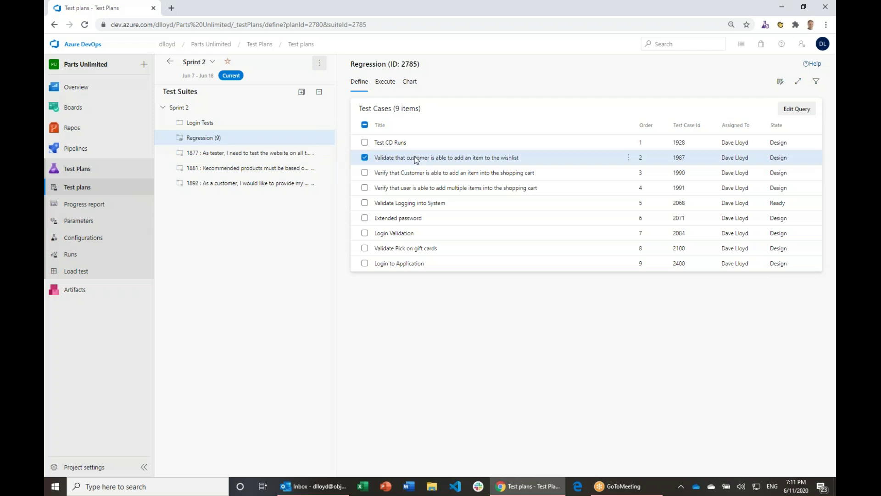
Step: Remove the Regression tag from wishlist test case 1987, save it, and refresh the test plan
double_click(415, 156)
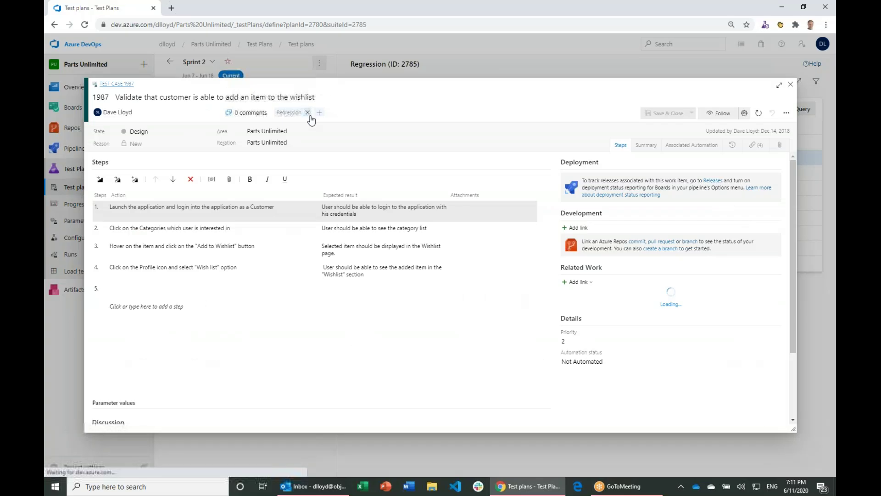
left_click(328, 114)
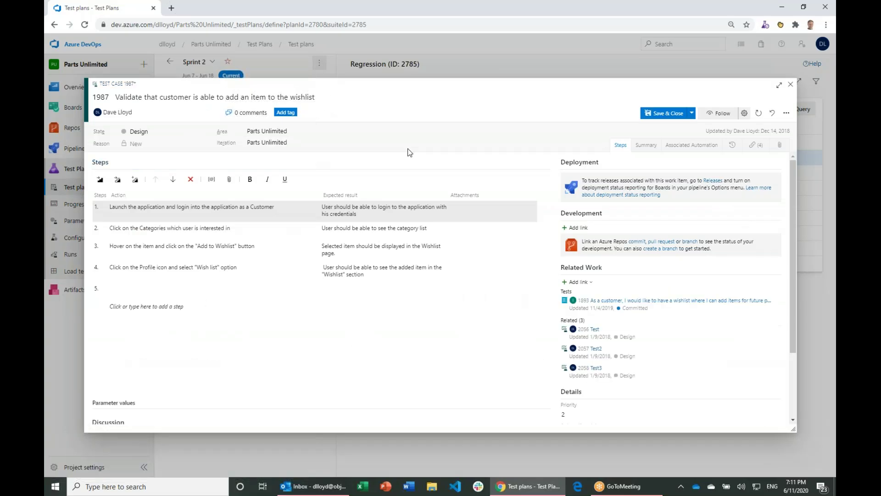
left_click(668, 114)
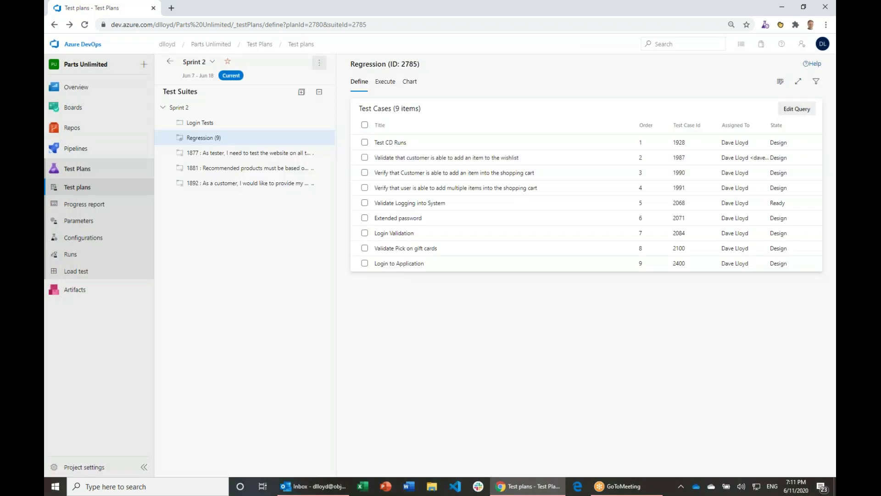
left_click(84, 25)
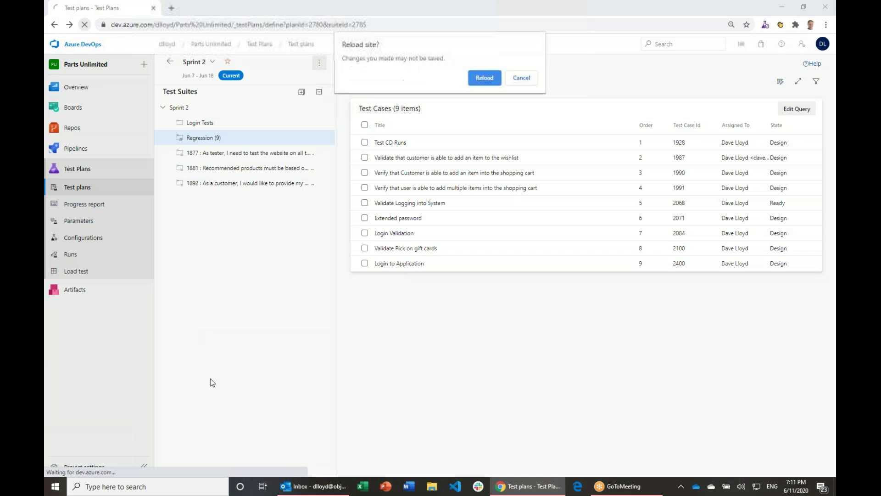
Step: Reload the page so Regression shows eight cases, then view suite 1892's four test cases
left_click(484, 78)
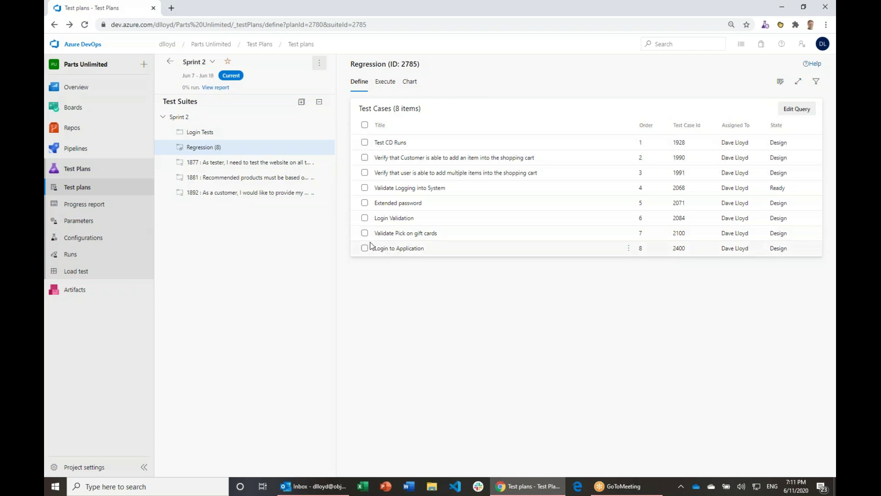
left_click(217, 182)
left_click(220, 199)
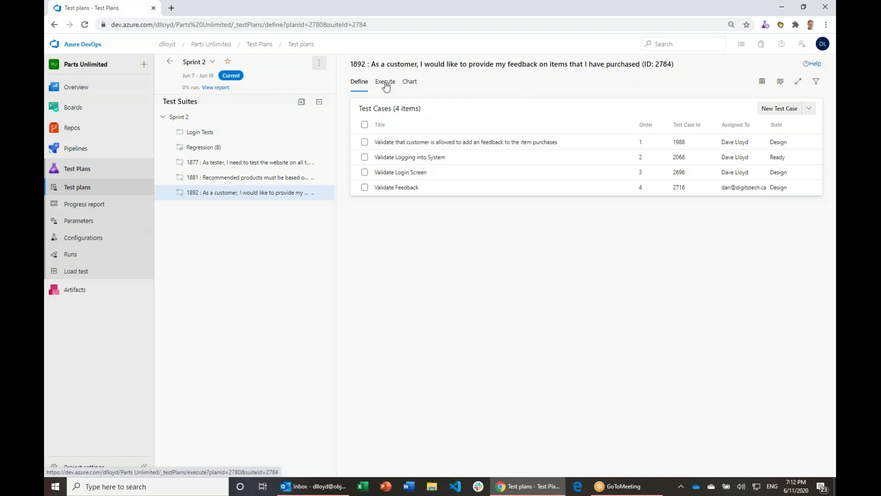
Step: Check suite 1892's Edge and Chrome test points, then go to the Configurations list
left_click(385, 85)
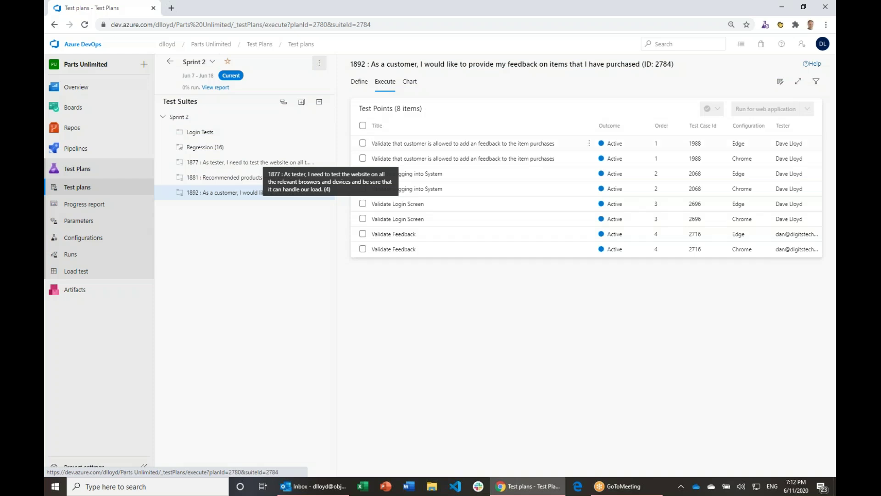
left_click(79, 238)
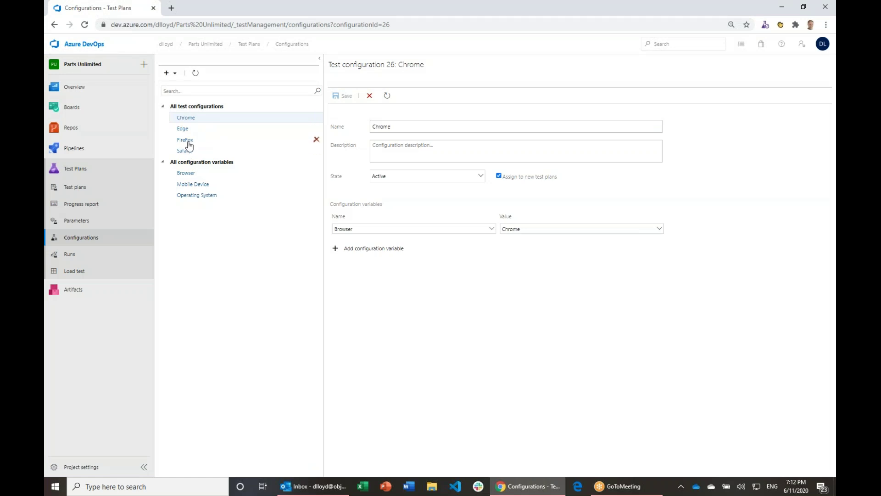
Step: Start a new test configuration named 'Mac with Safari'
left_click(175, 74)
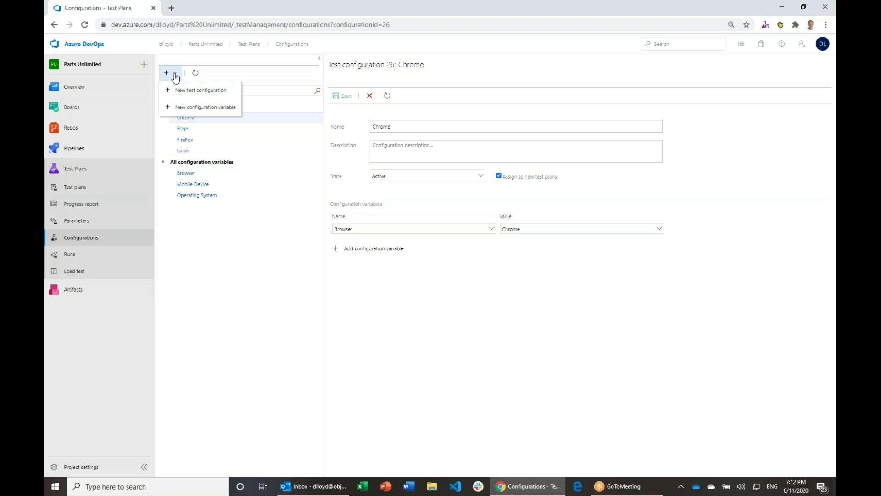
left_click(205, 109)
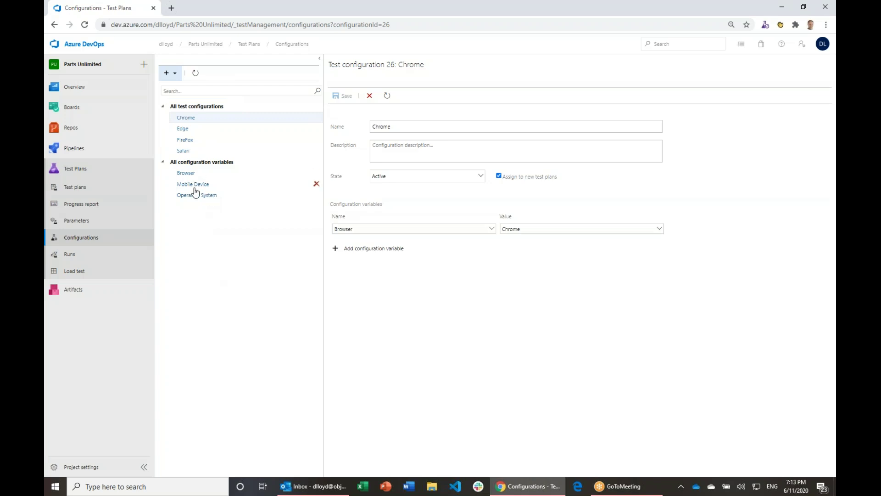
left_click(170, 73)
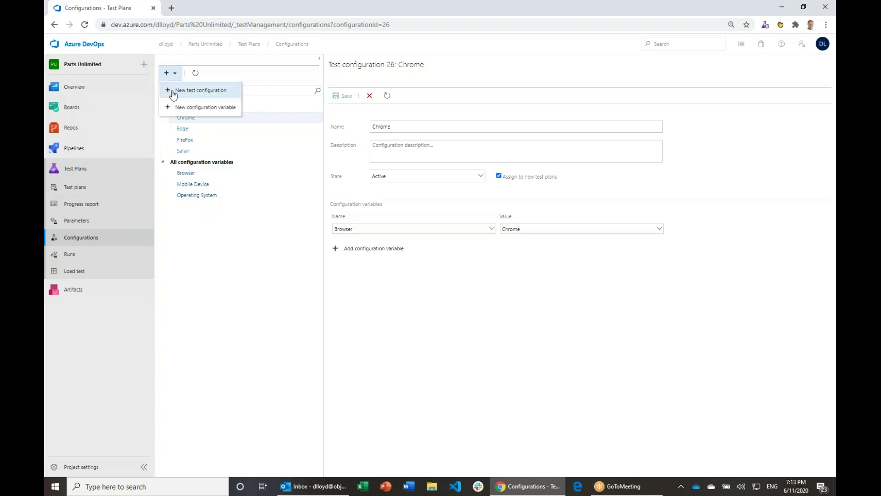
left_click(173, 95)
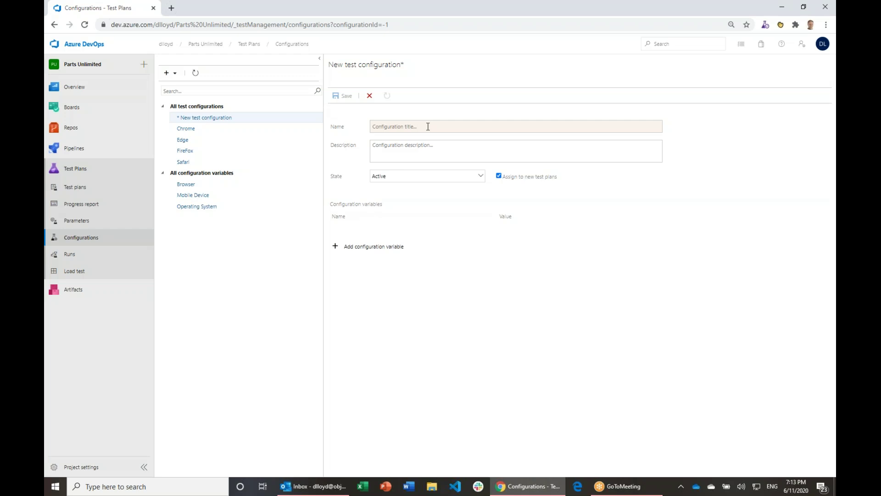
type("Mac")
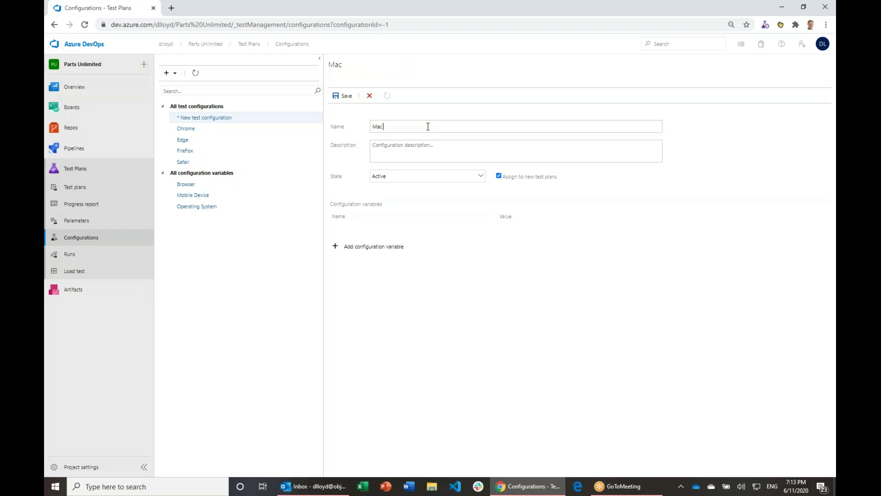
type(" with Safari")
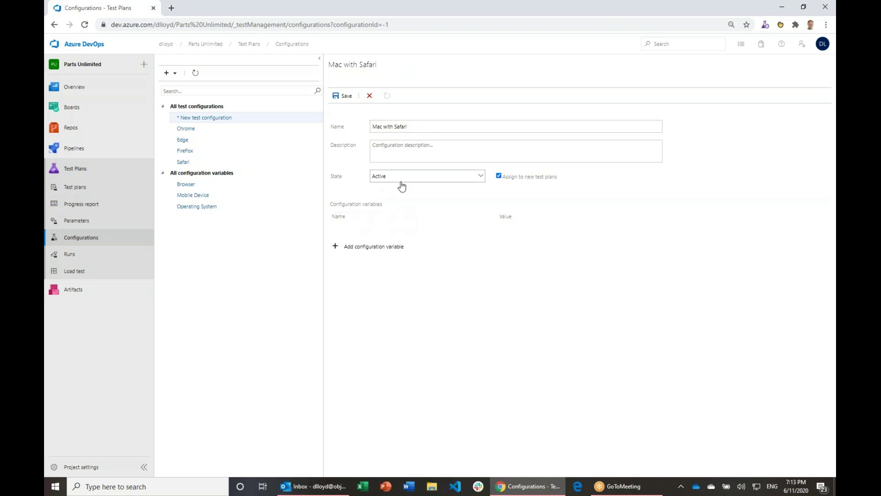
Step: Add an Operating System variable set to Windows 10
left_click(369, 247)
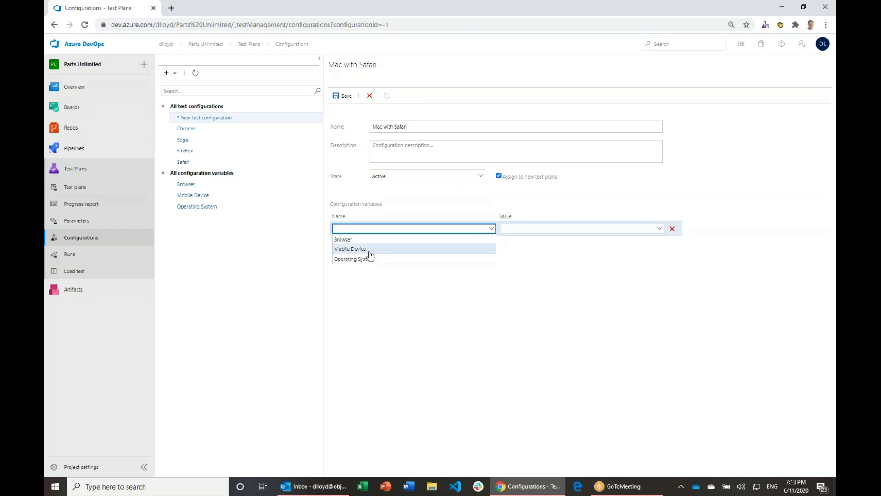
left_click(370, 259)
left_click(659, 230)
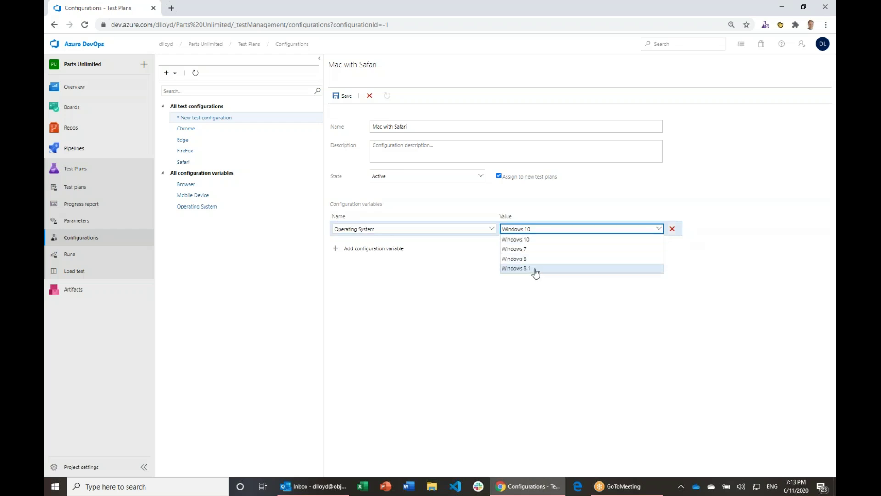
key("Up")
key("Up")
key("Up")
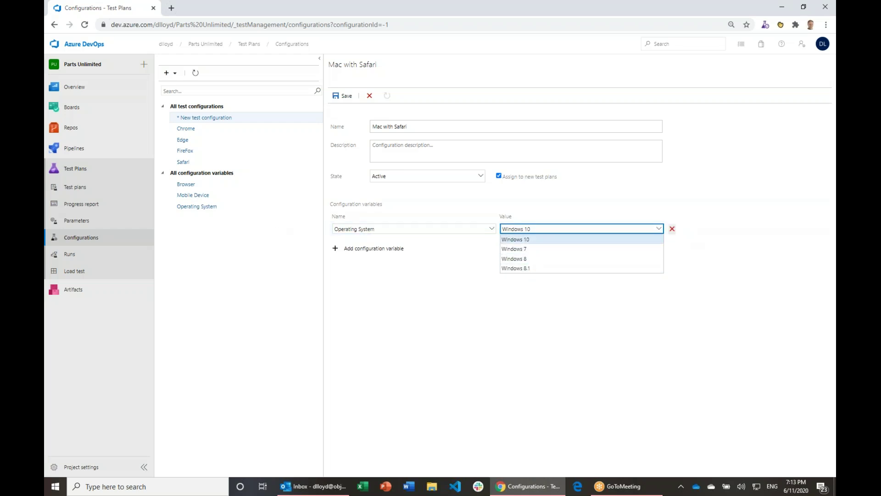
left_click(526, 299)
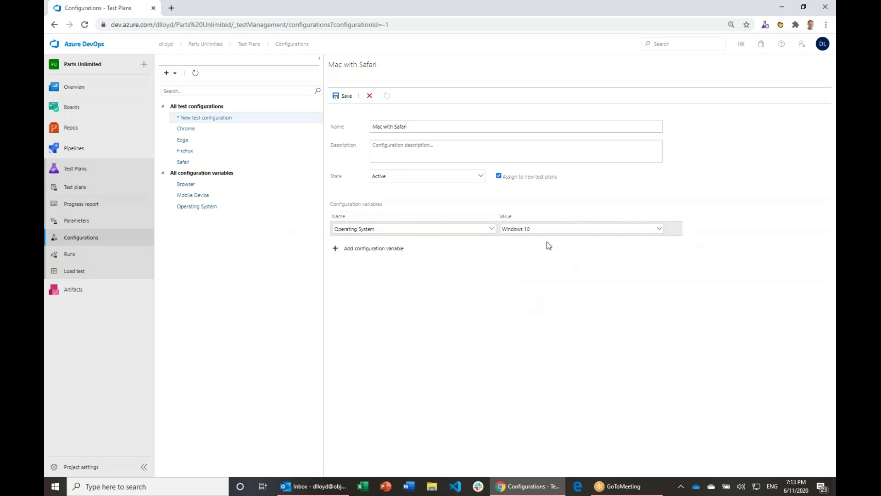
Step: Add a Browser variable set to Safari
left_click(389, 249)
left_click(491, 244)
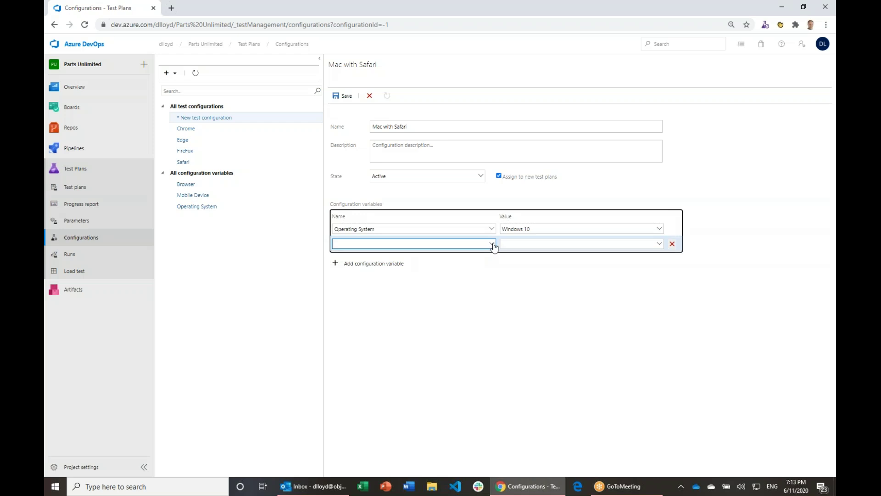
left_click(663, 244)
left_click(519, 296)
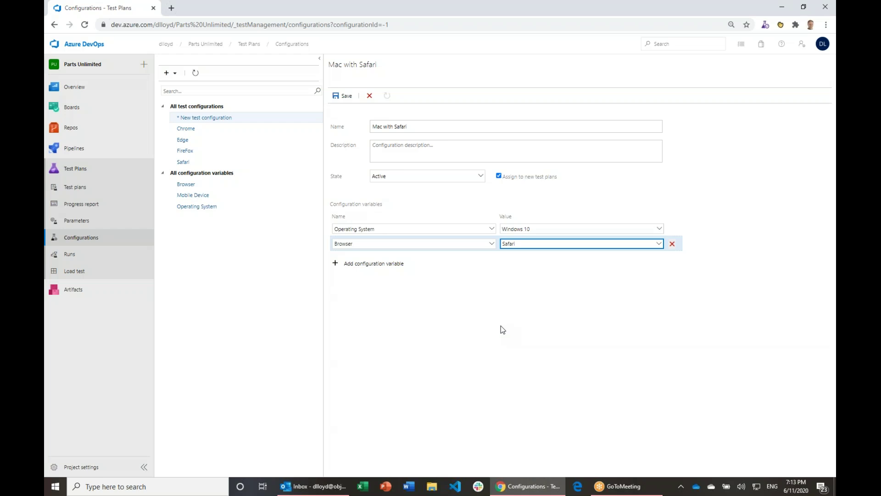
left_click(535, 384)
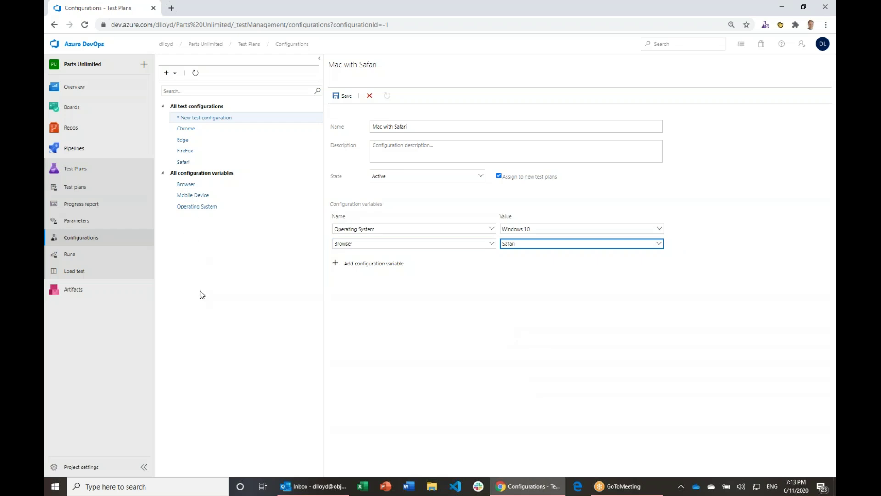
left_click(211, 293)
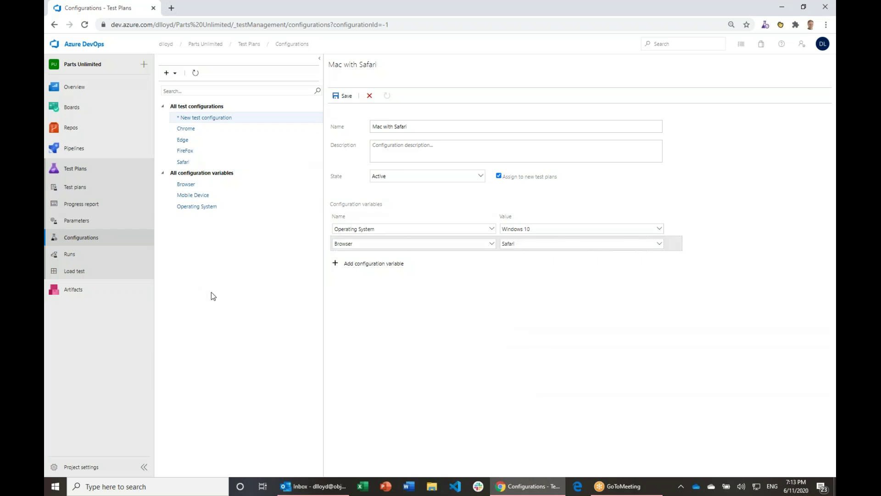
Step: Delete the unsaved draft configuration and go back to Test plans
left_click(369, 96)
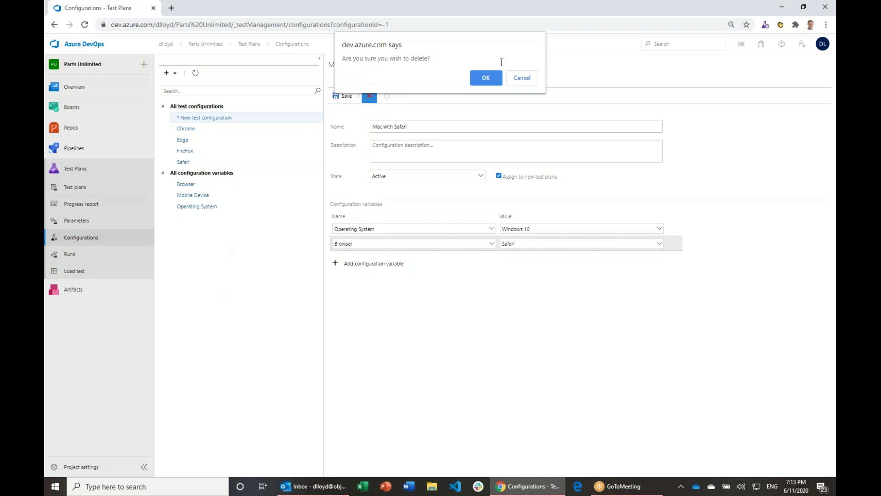
left_click(490, 77)
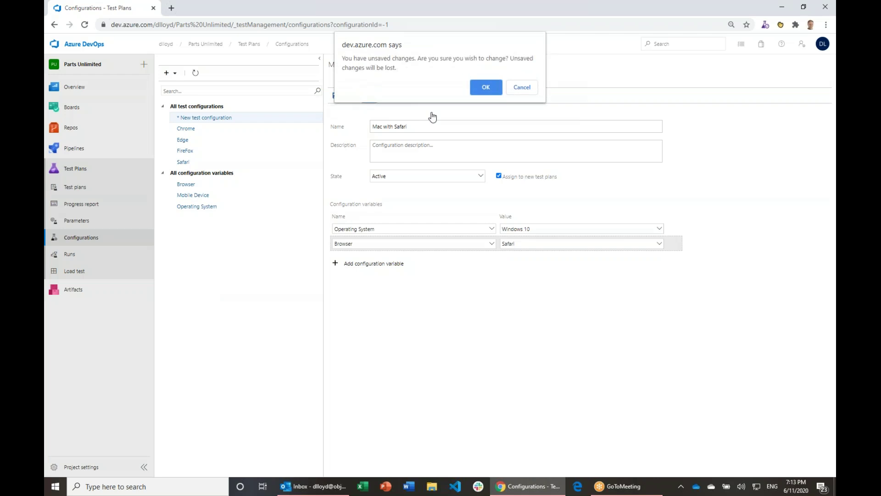
left_click(481, 87)
left_click(77, 188)
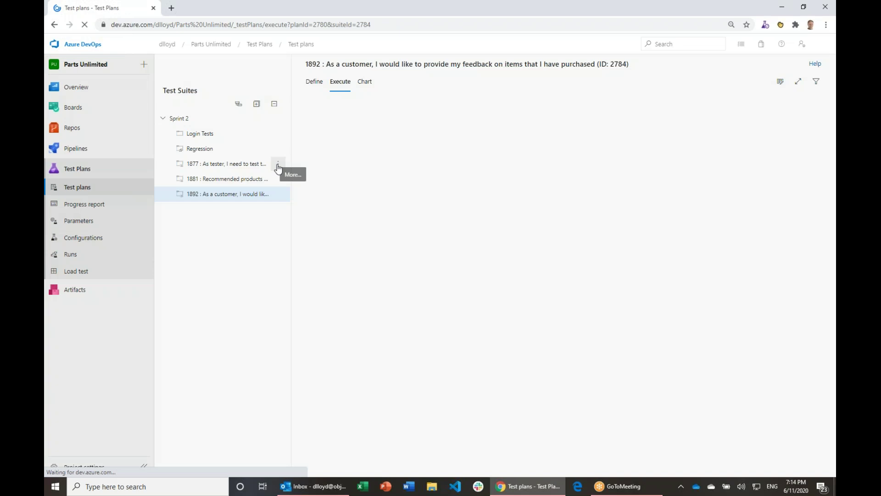
Step: Add FireFox to suite 1877's configurations alongside Chrome and Edge and save
left_click(278, 167)
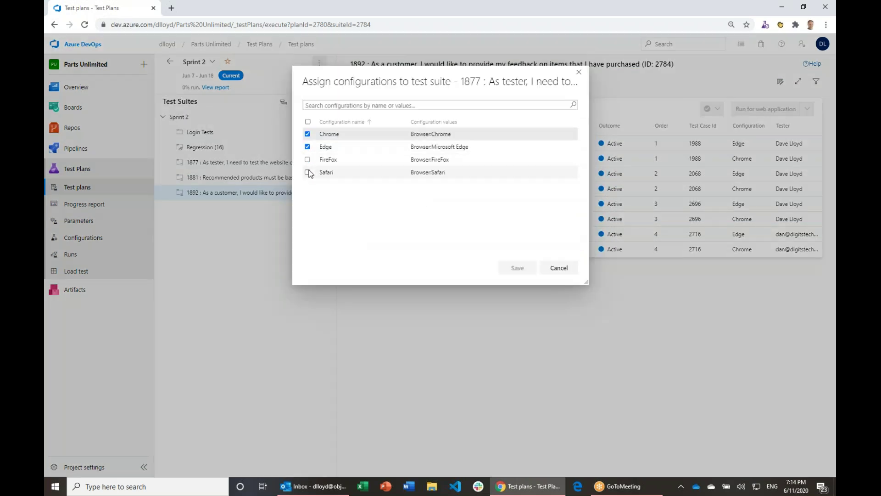
left_click(307, 160)
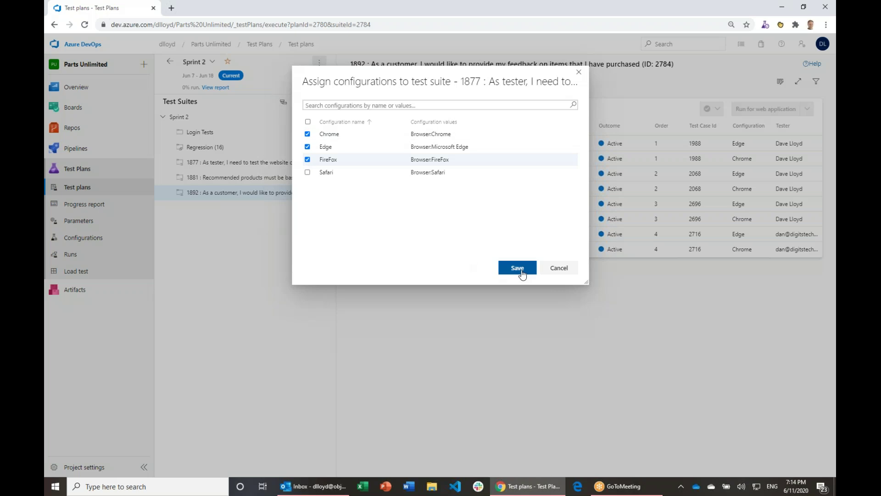
left_click(524, 271)
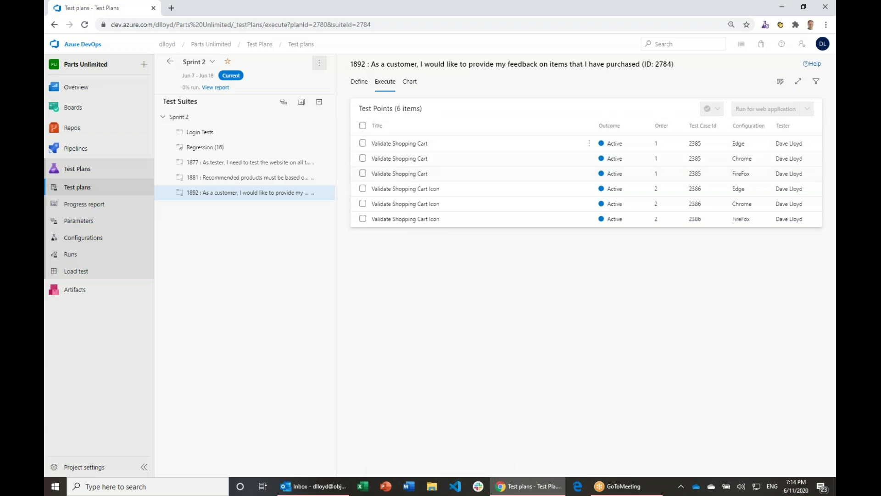
Step: Review suite 1892's test cases and test points
left_click(255, 195)
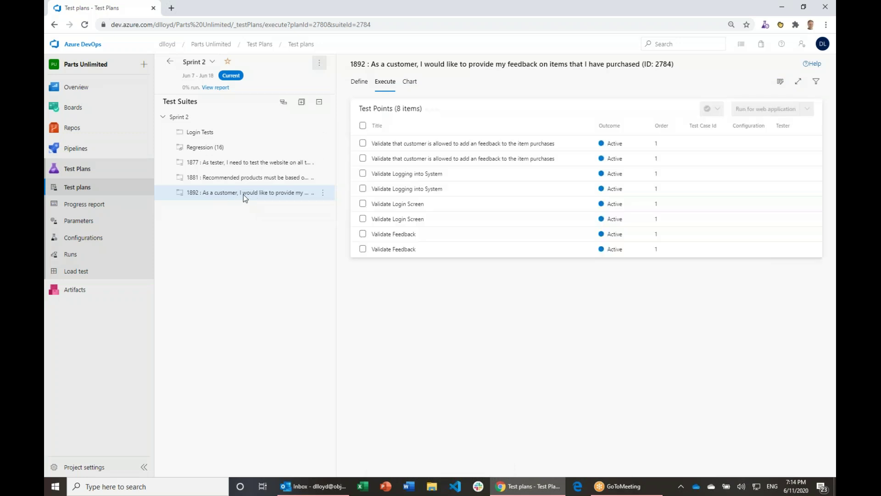
left_click(362, 84)
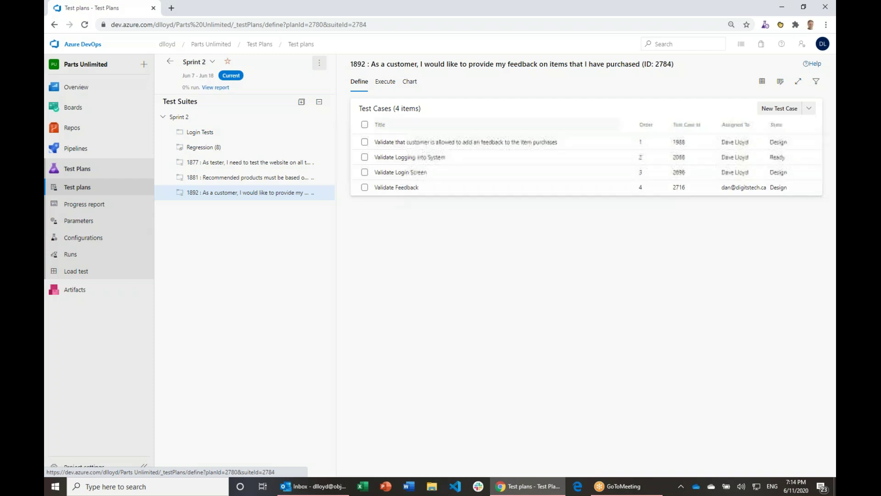
left_click(385, 81)
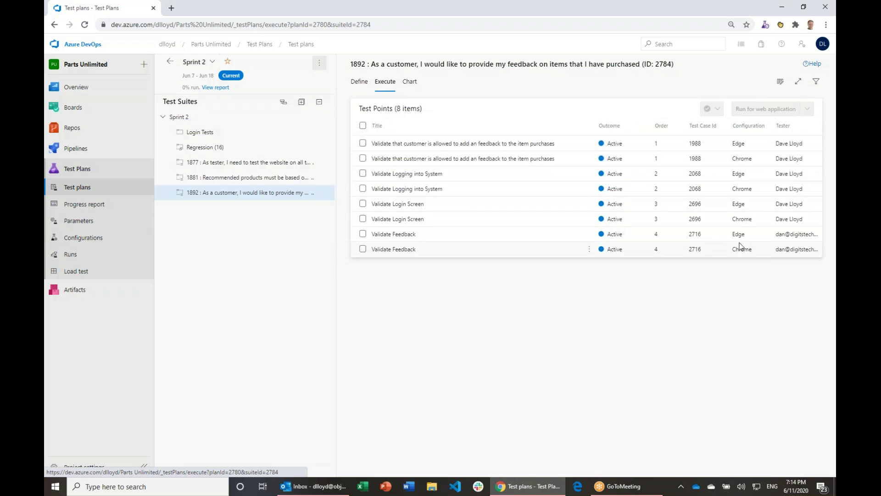
Step: Review suite 1877's test cases and test points, then reopen its configuration assignment
left_click(274, 164)
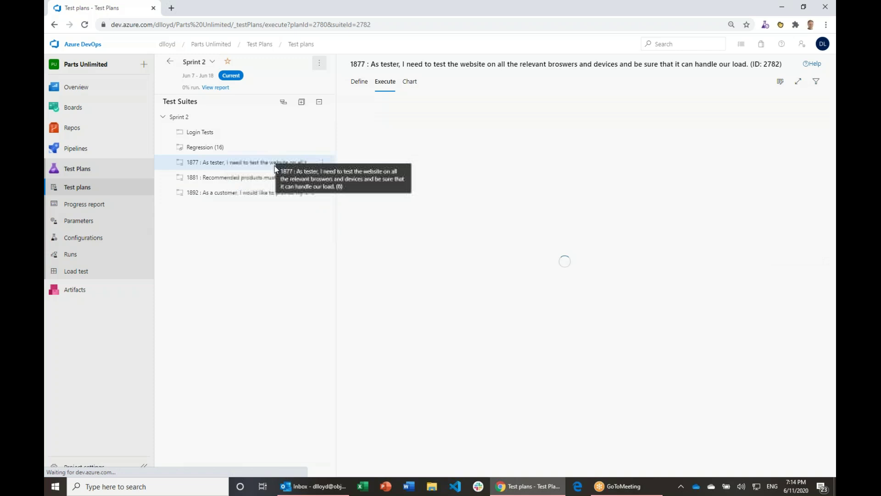
left_click(361, 85)
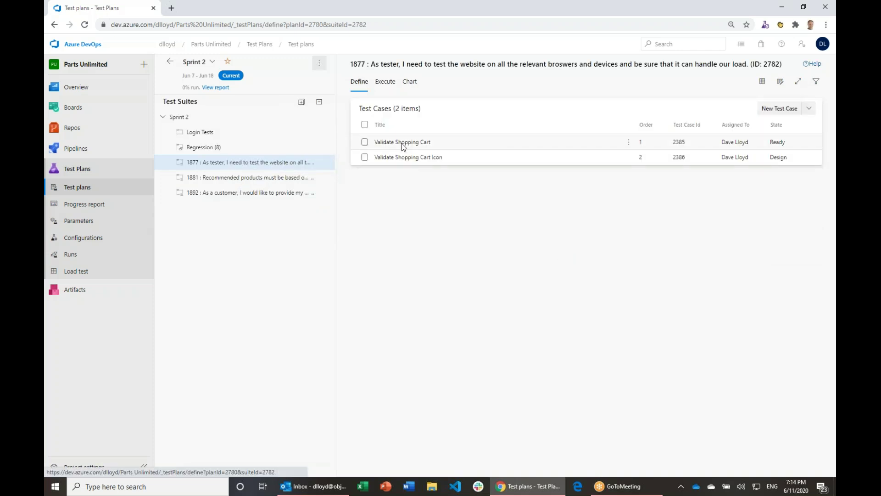
left_click(385, 83)
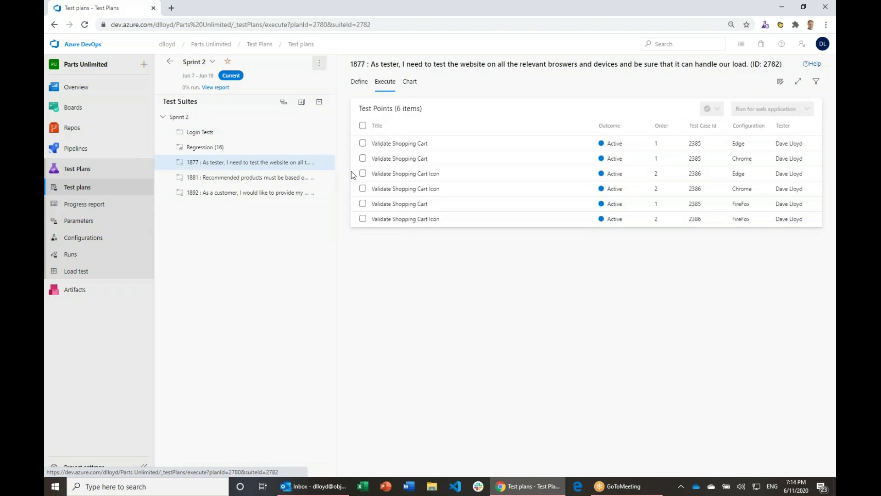
left_click(323, 163)
left_click(297, 197)
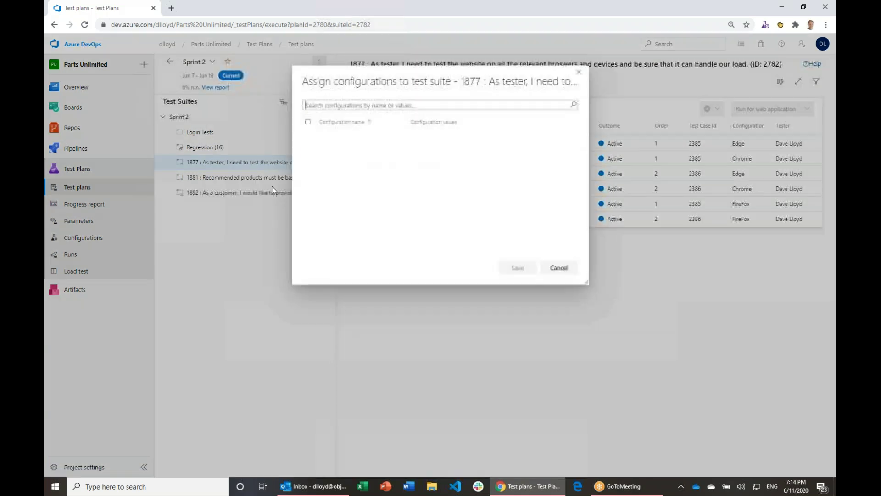
Step: Unassign FireFox from suite 1877, then select its two Edge Shopping Cart test points
left_click(308, 160)
left_click(517, 267)
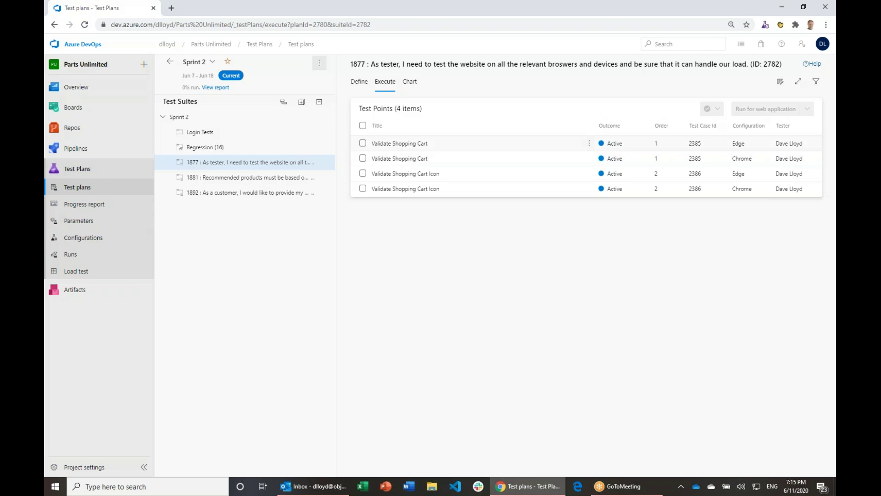
left_click(363, 144)
left_click(363, 174)
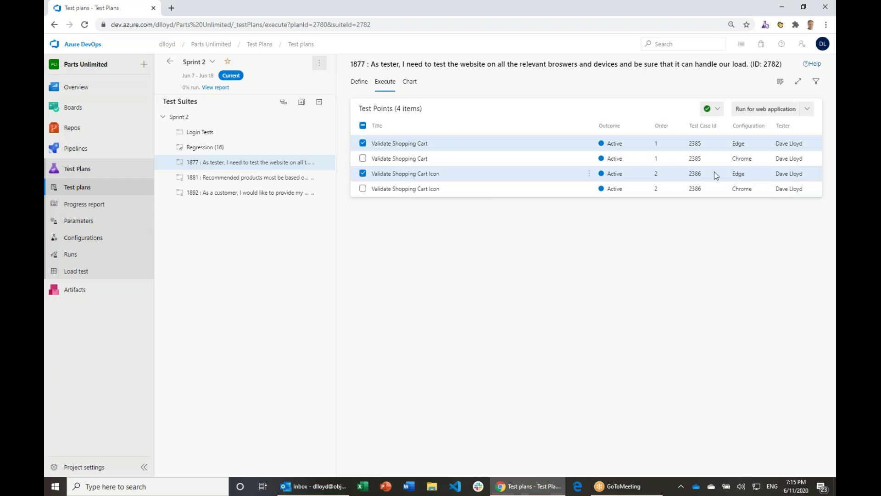
Step: Open the Tailspin Toys site in Edge, sized beside the test plan window
left_click(804, 7)
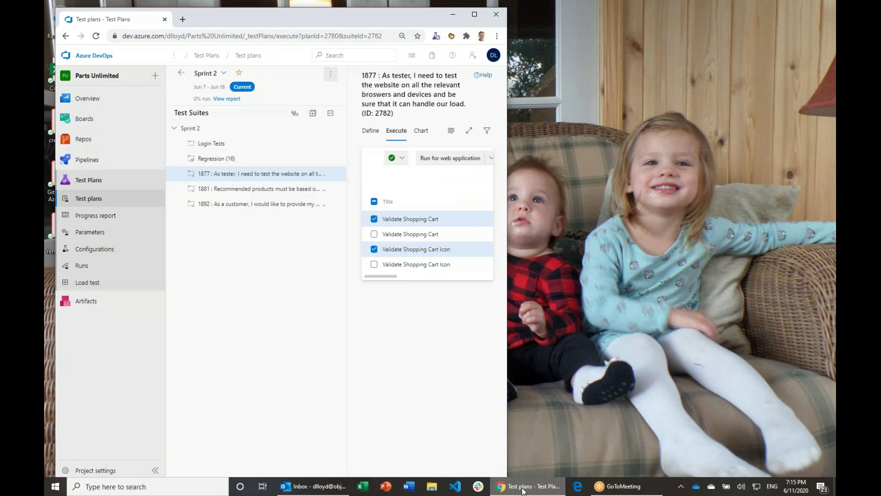
left_click(578, 486)
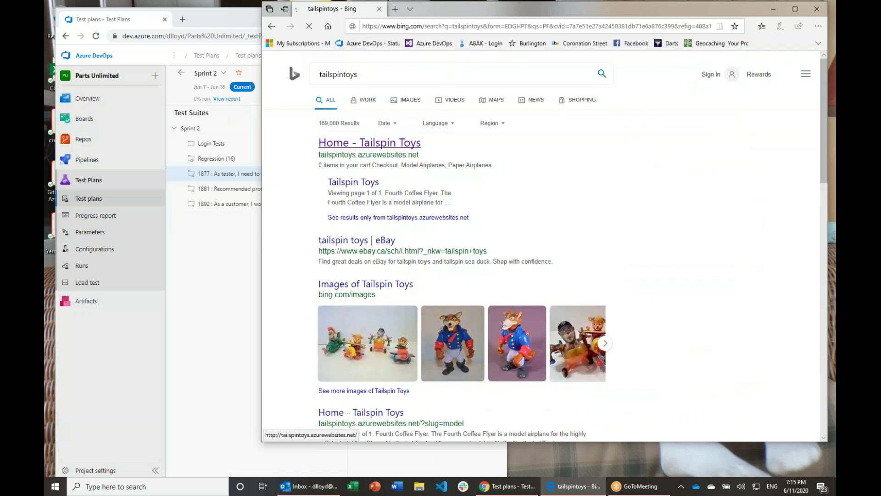
left_click_drag(262, 151, 510, 152)
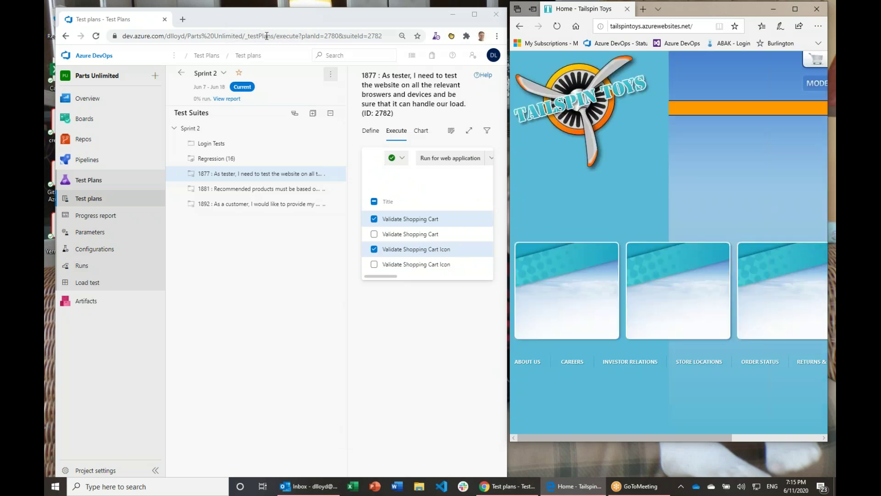
Step: Mark suite 1877's two selected Edge test points as Passed
double_click(240, 9)
left_click(717, 109)
left_click(620, 304)
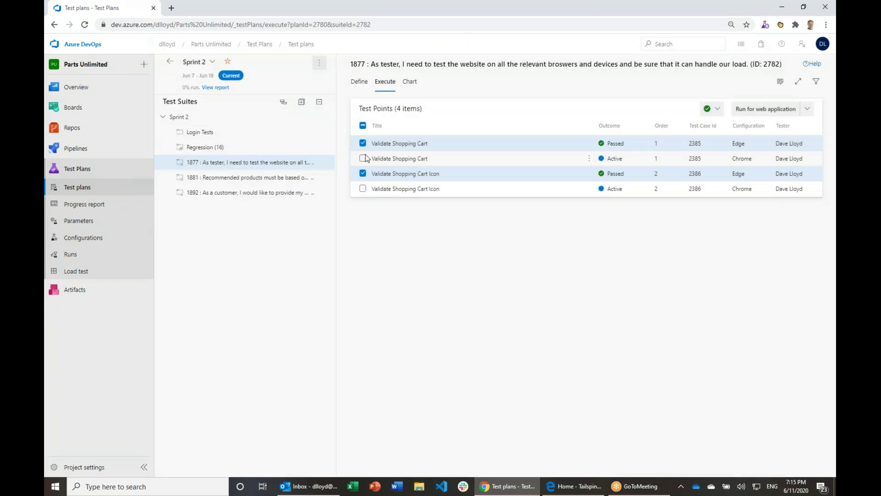
Step: Mark suite 1877's two Chrome Shopping Cart test points as Failed, then switch to suite 1881
left_click(366, 158)
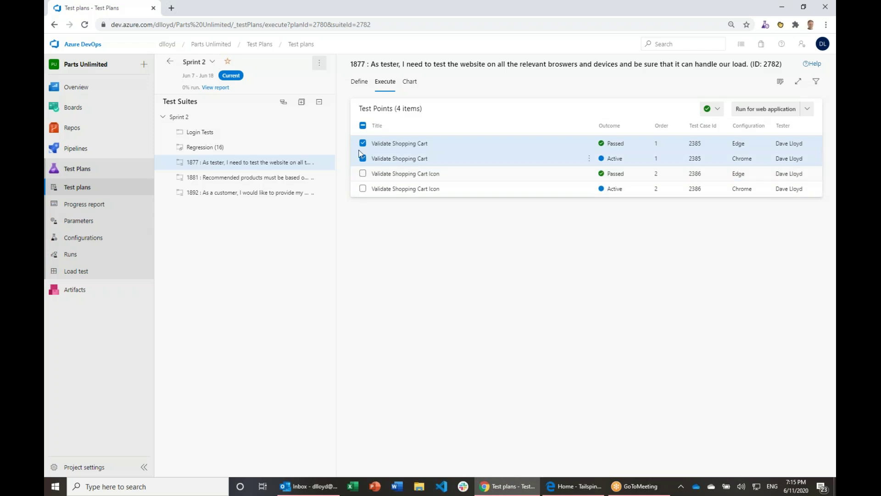
left_click(363, 190)
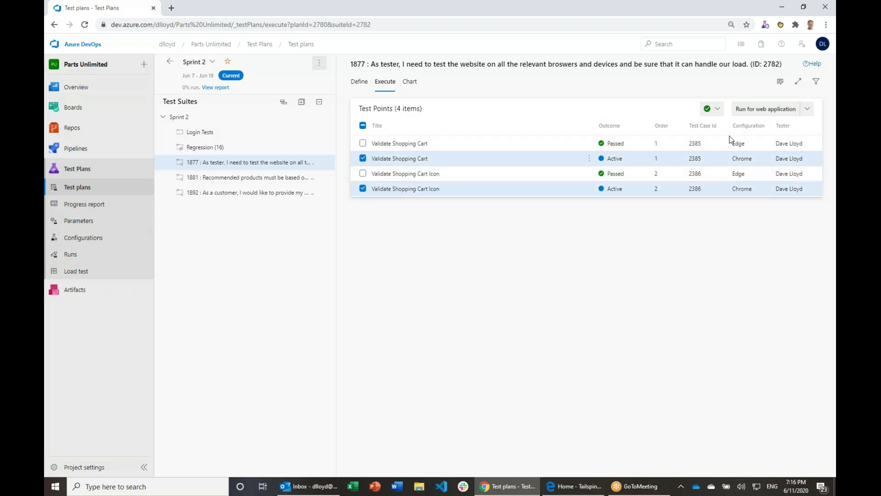
left_click(718, 110)
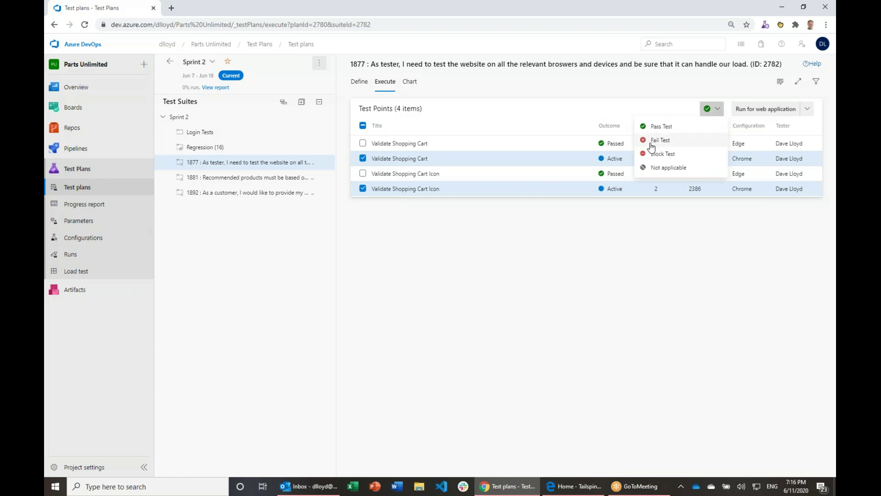
left_click(651, 142)
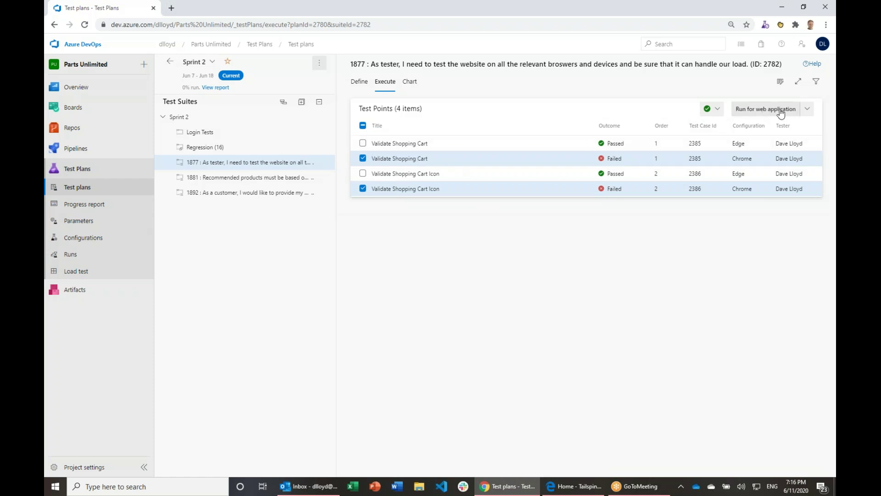
left_click(239, 179)
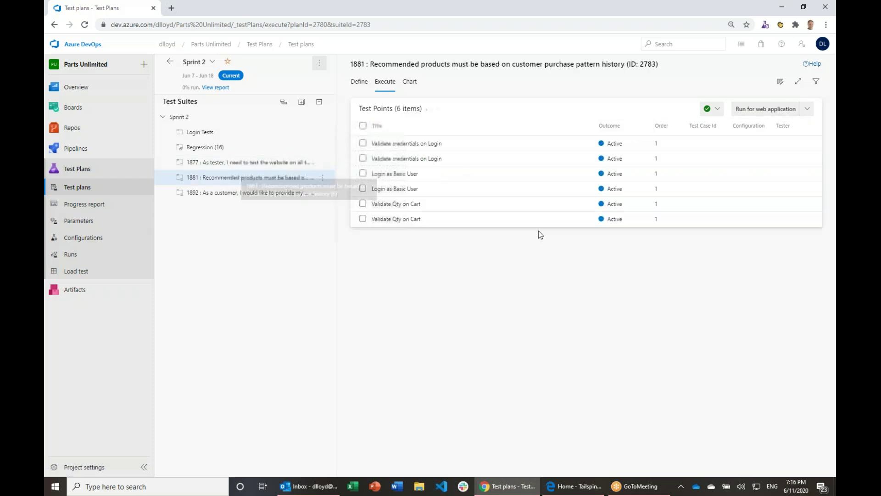
Step: Try an automated run of suite 1881, which finds 0 automated tests
left_click(759, 111)
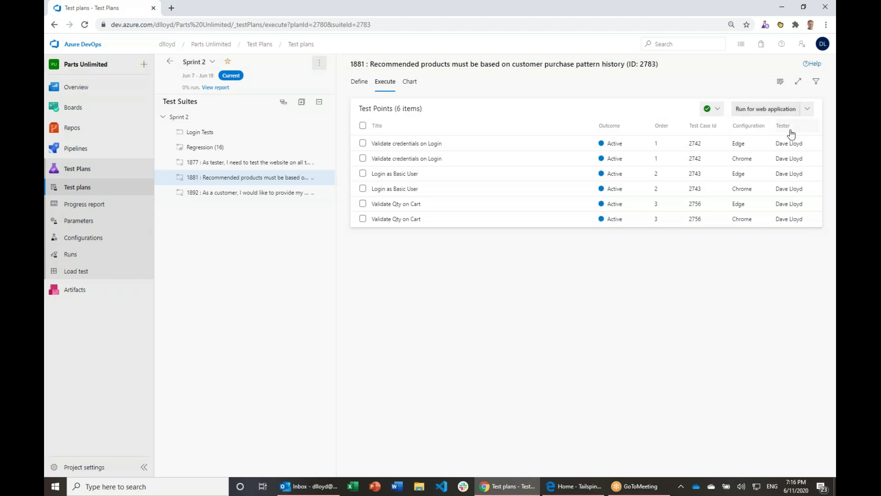
left_click(763, 108)
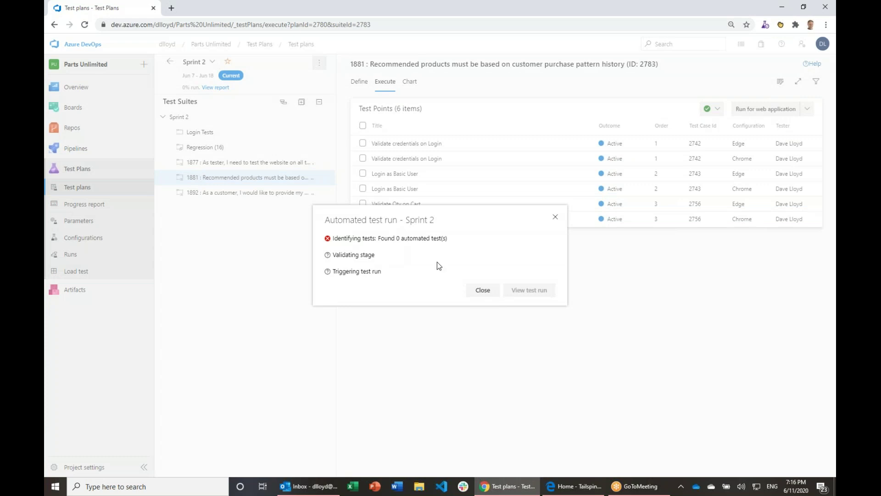
left_click(484, 291)
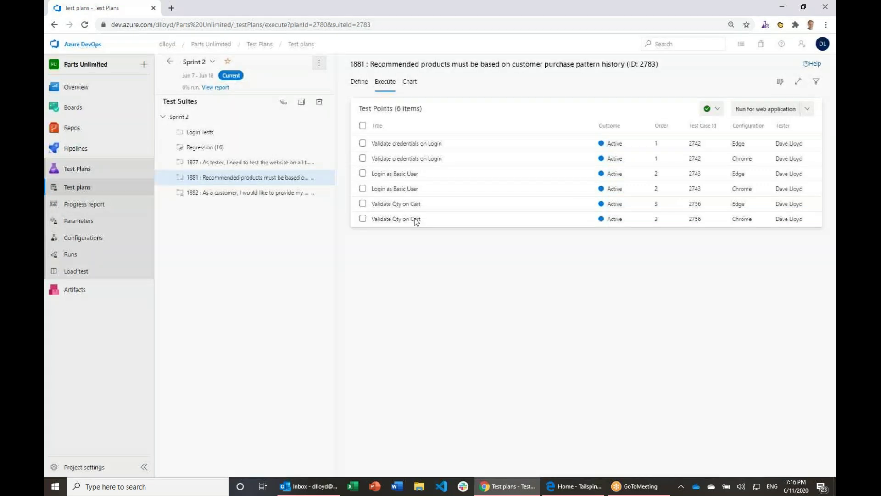
Step: Select only suite 1881's three Chrome test points for a manual run
left_click(362, 173, "shift")
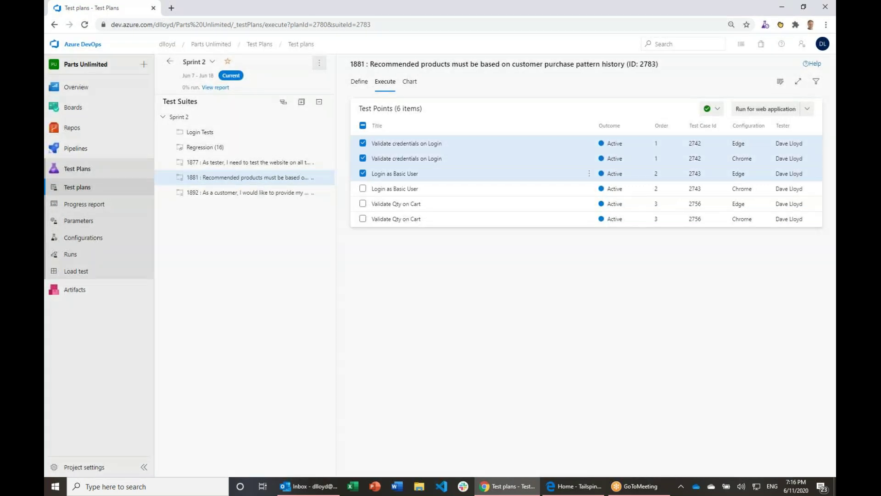
left_click(363, 144)
left_click(362, 174)
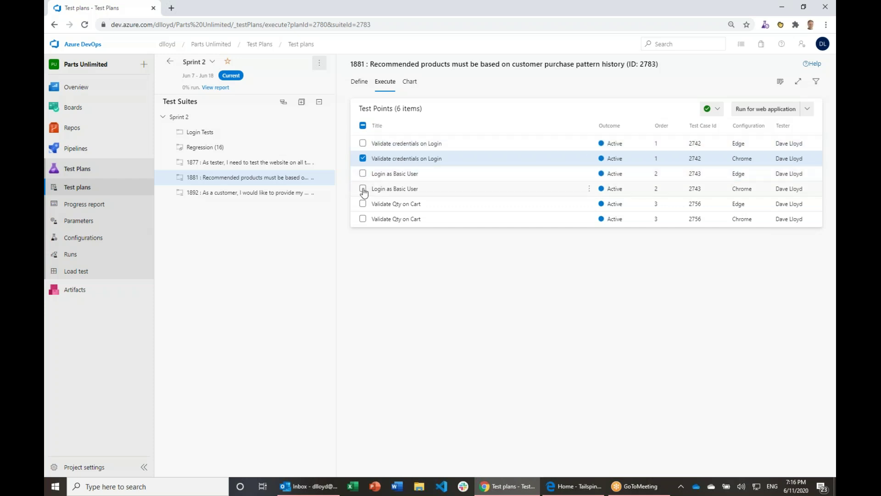
left_click(363, 189)
left_click(363, 219)
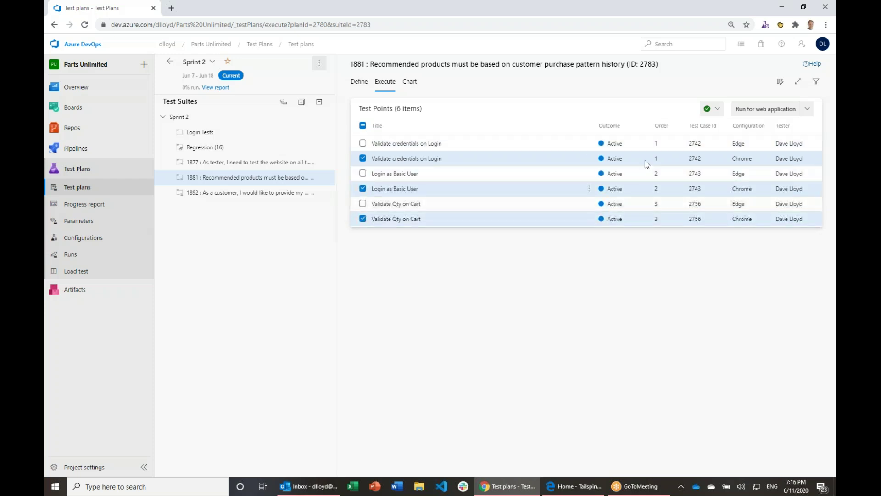
Step: Start the manual run and arrange the Tailspin Toys and Test Runner windows side by side
left_click(748, 112)
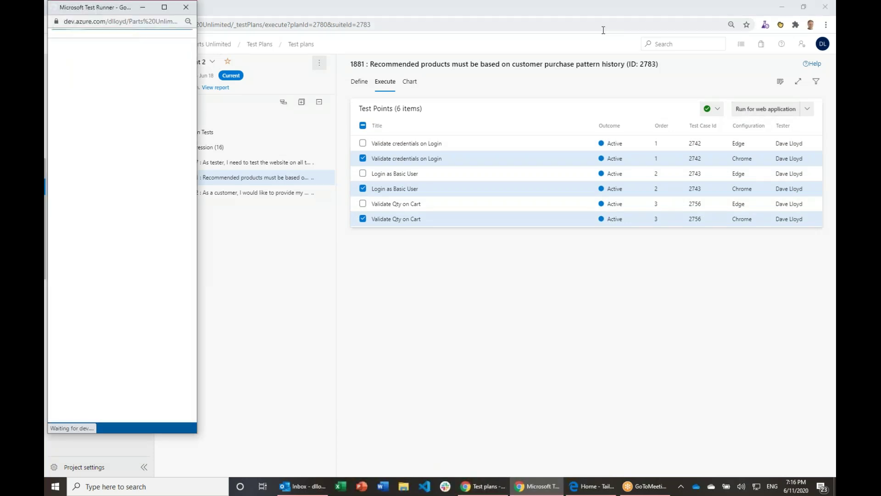
left_click(585, 488)
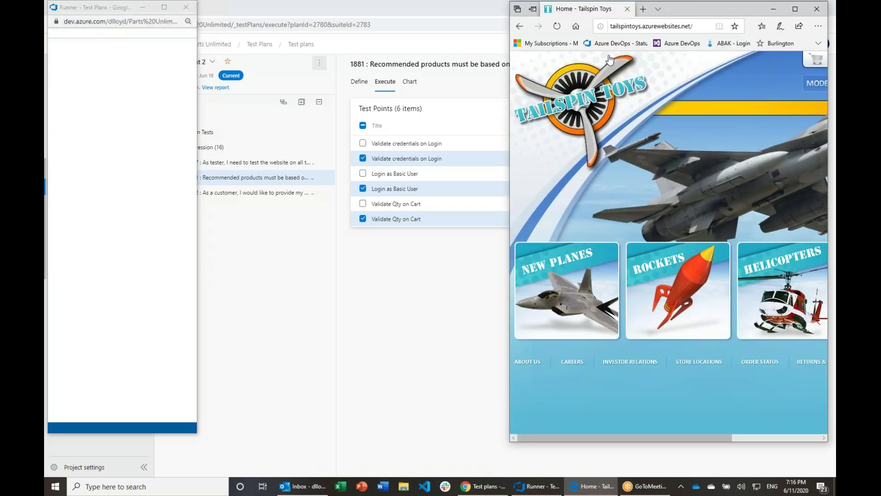
left_click_drag(510, 83, 306, 97)
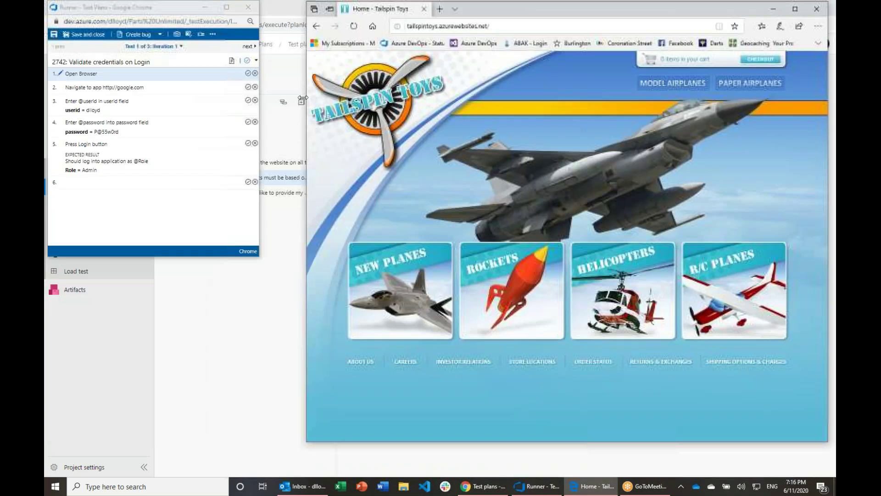
left_click_drag(562, 11, 541, 32)
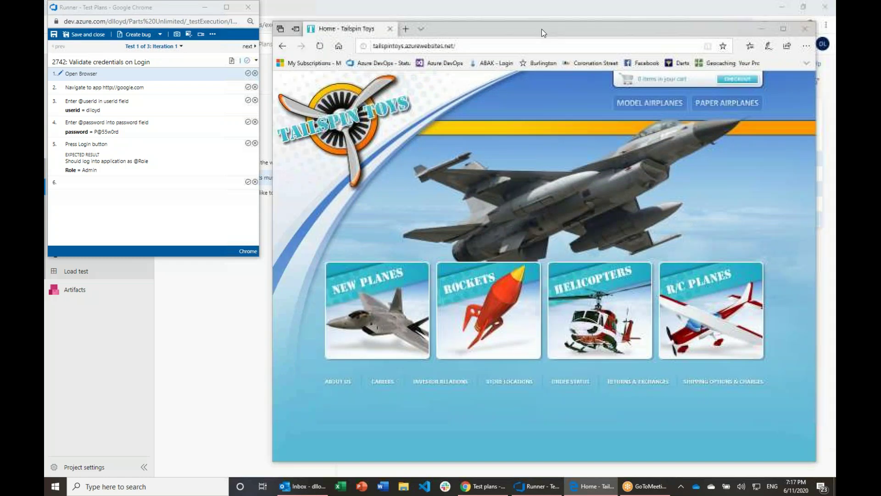
left_click_drag(167, 8, 174, 47)
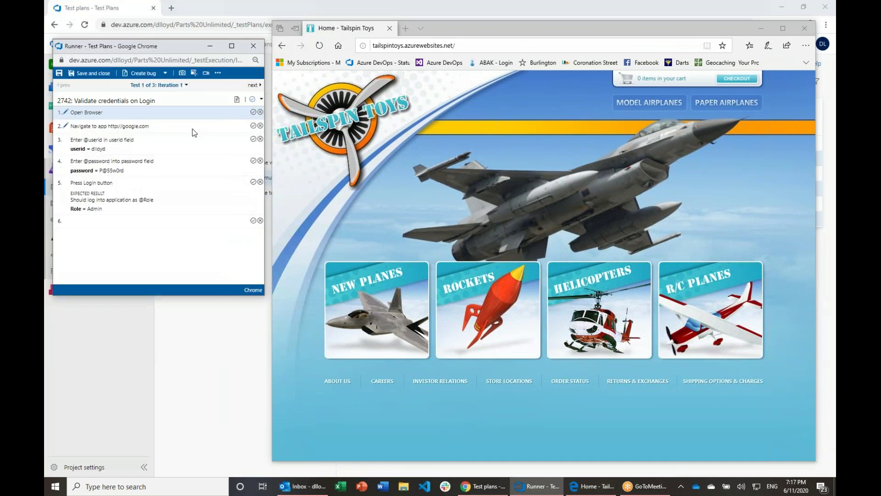
Step: Pass steps 1–4 and fail step 5 with the comment 'When I logged in I was stakholder not Admin'
left_click(253, 112)
left_click(253, 125)
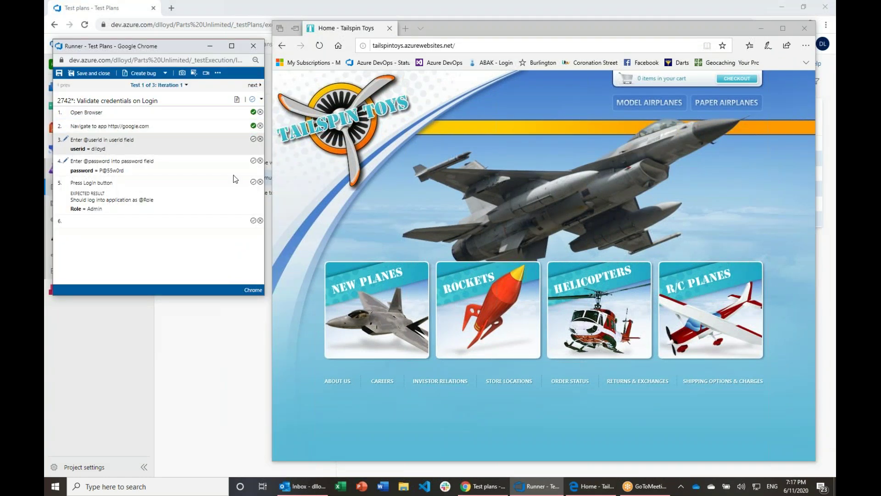
left_click(254, 140)
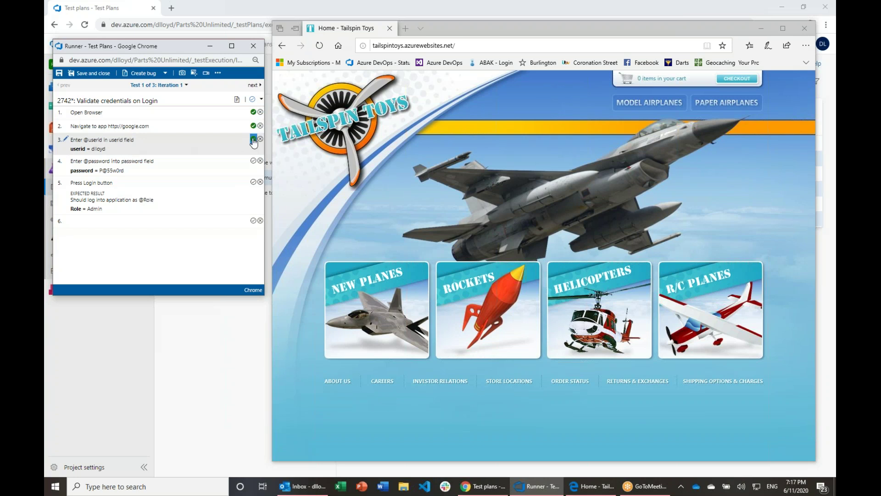
left_click(254, 161)
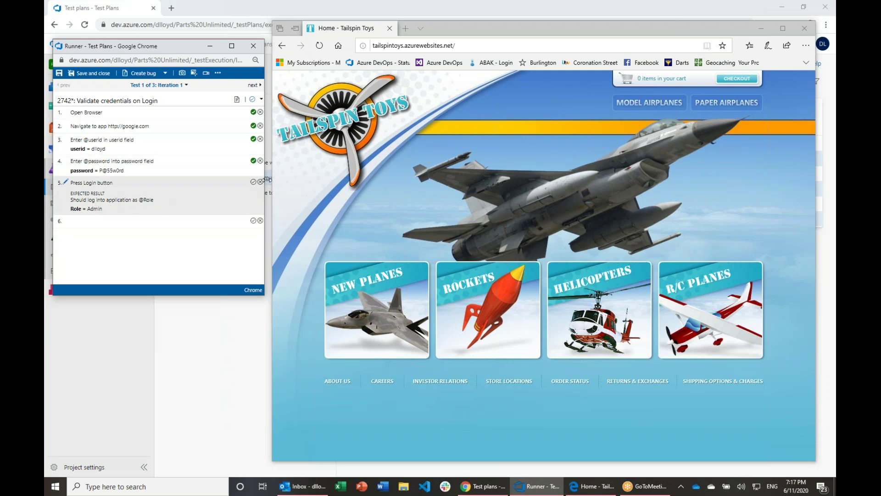
left_click(261, 182)
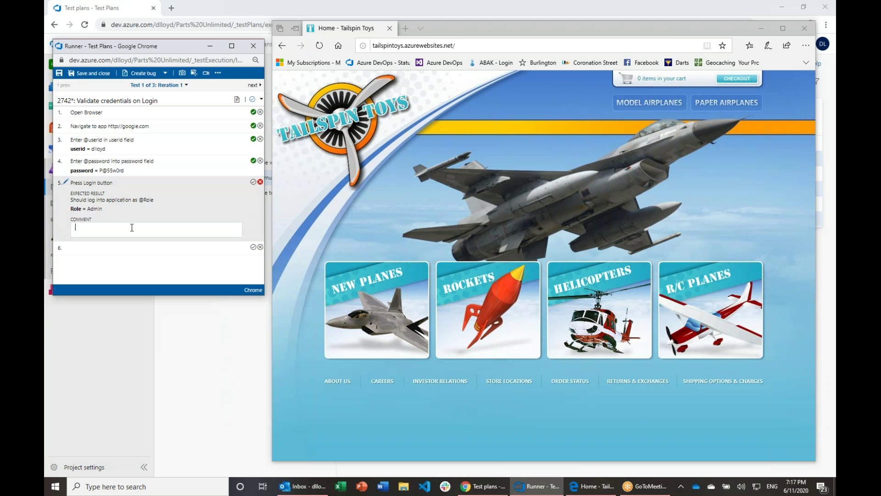
type("When I logged in I was stakholder not Admin")
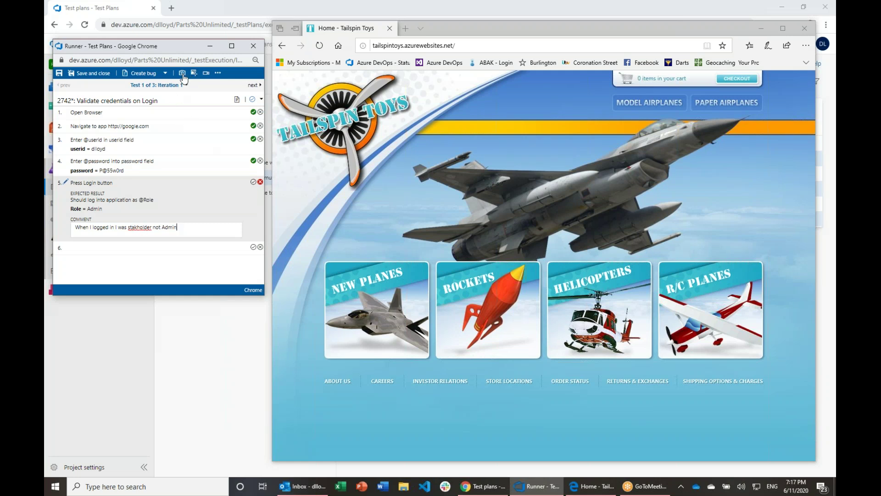
Step: Capture an entire-screen screenshot of the Tailspin Toys page area for the failed step
left_click(182, 73)
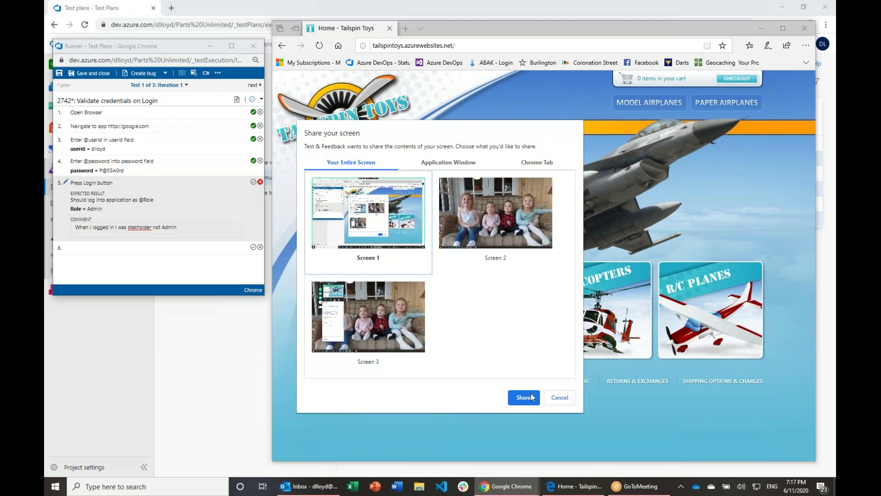
left_click(523, 397)
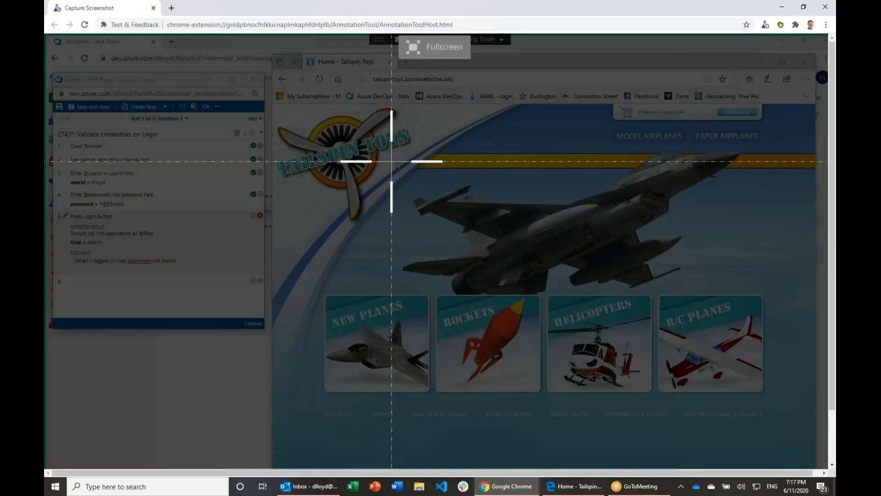
left_click_drag(272, 105, 795, 406)
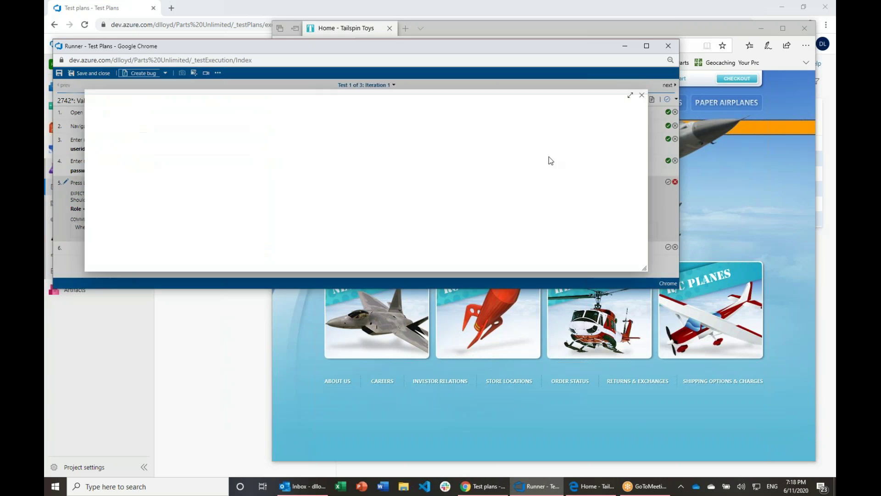
Step: Enlarge the Test Runner and review the bug's repro steps, failed step 5 comment and test data row
left_click_drag(680, 289, 754, 427)
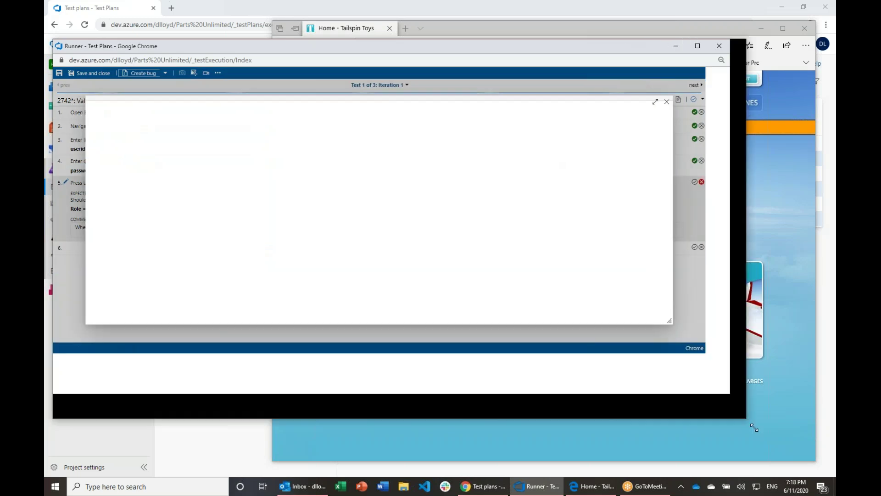
left_click_drag(754, 428, 801, 454)
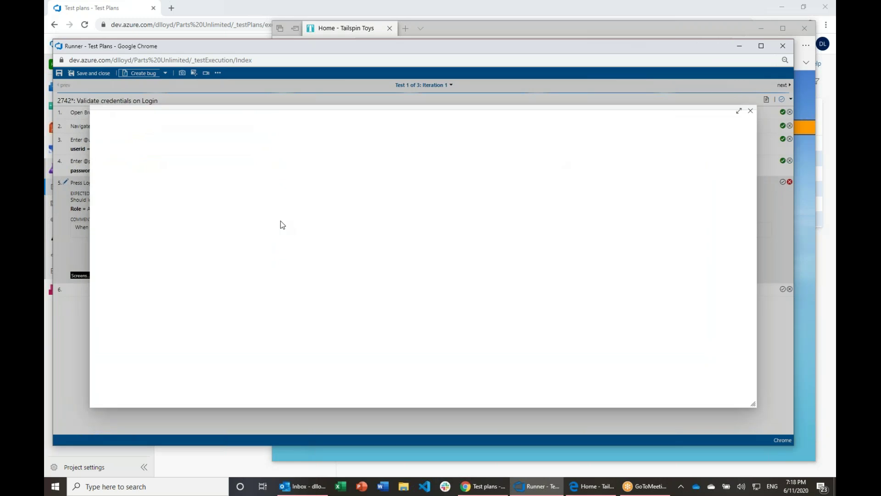
scroll(147, 239, "down", 1)
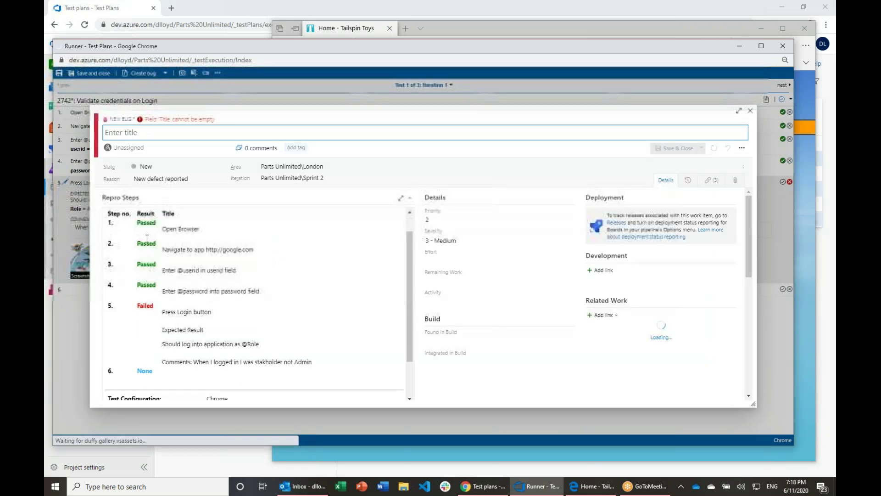
scroll(189, 278, "down", 1)
scroll(136, 239, "up", 2)
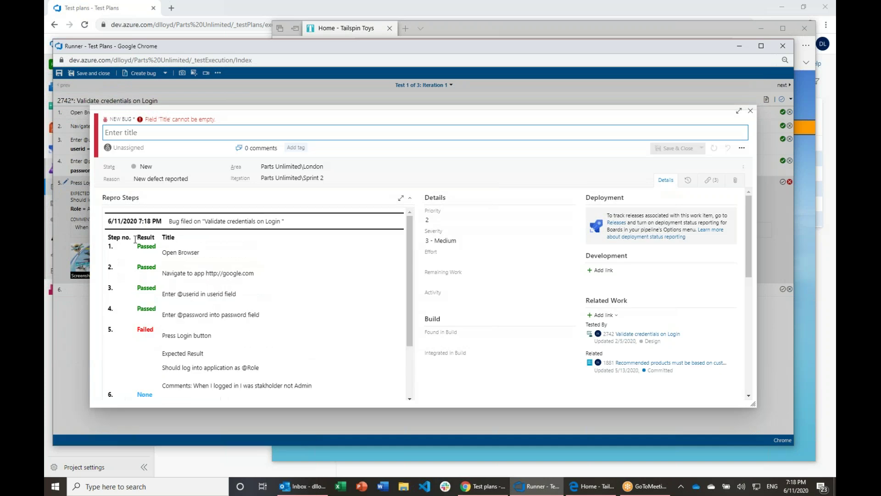
left_click(135, 240)
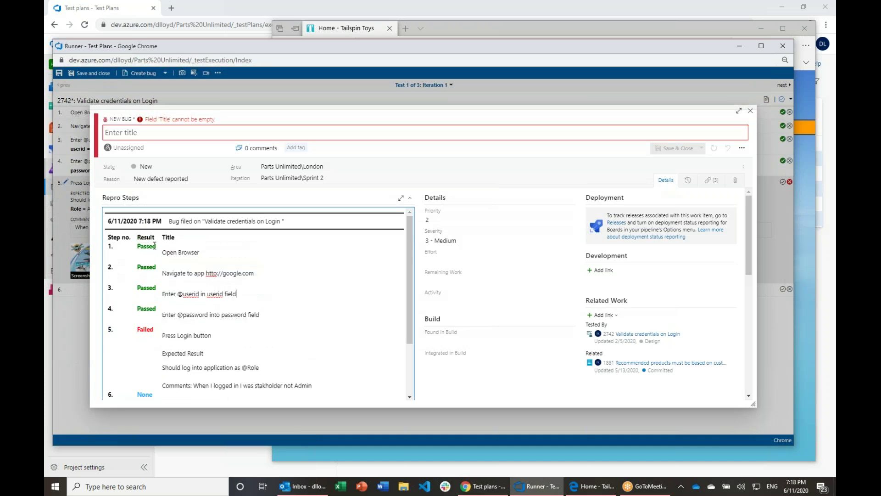
left_click_drag(167, 273, 269, 287)
left_click(171, 295)
left_click_drag(163, 295, 254, 297)
left_click_drag(163, 314, 259, 315)
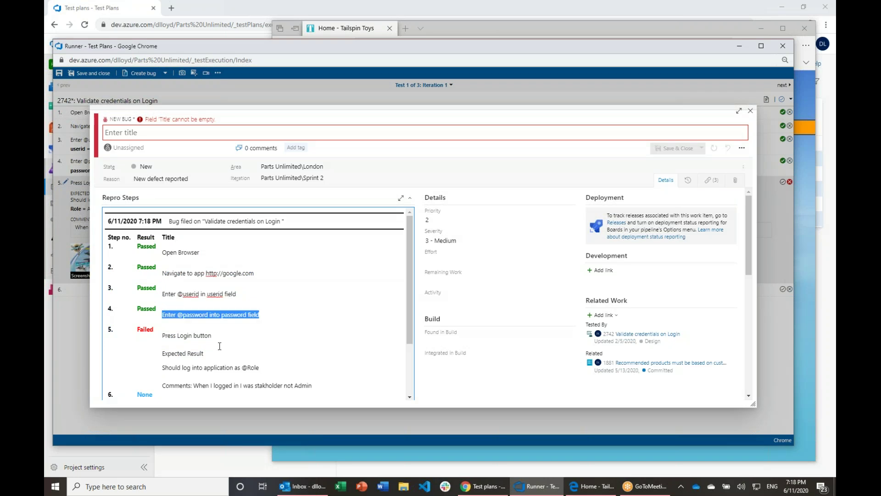
scroll(174, 296, "down", 3)
left_click_drag(162, 264, 231, 319)
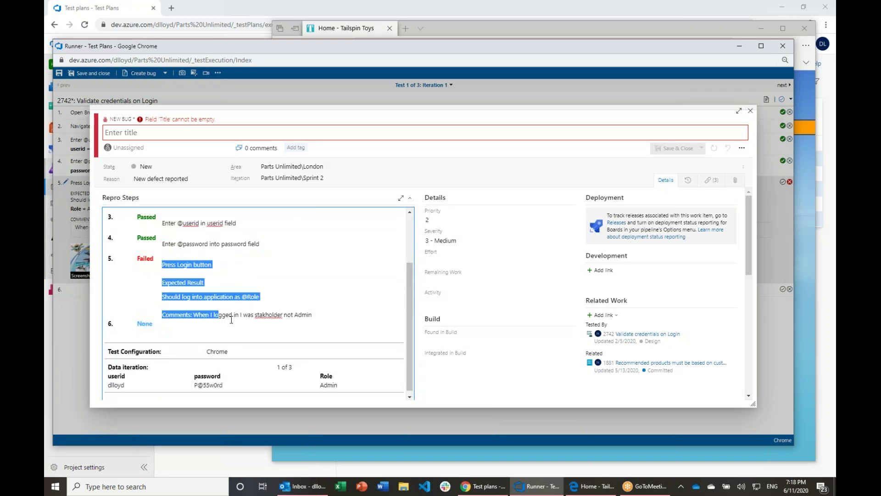
left_click_drag(108, 380, 337, 381)
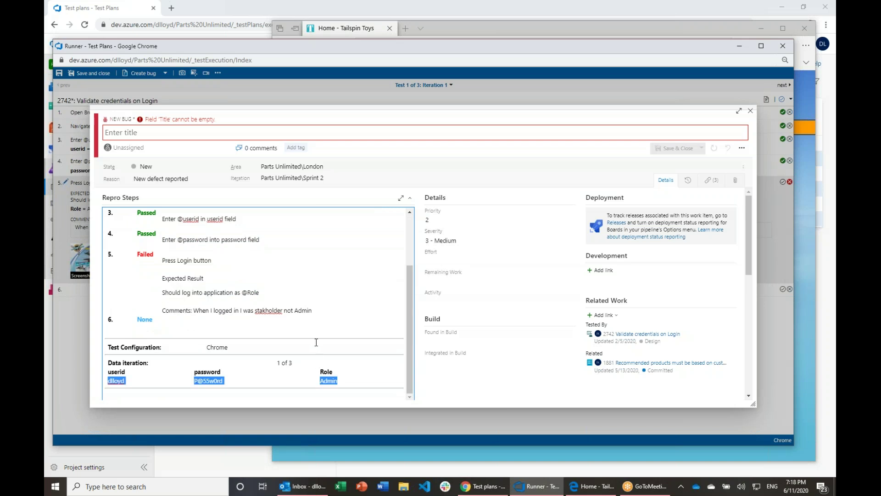
Step: Review the bug's System Info table, then close the new bug form
scroll(234, 328, "down", 3)
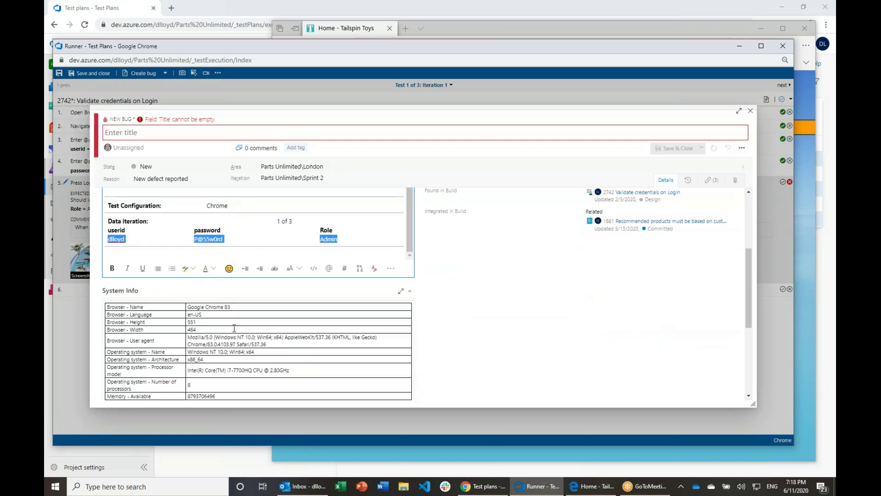
scroll(234, 329, "down", 2)
left_click(111, 221)
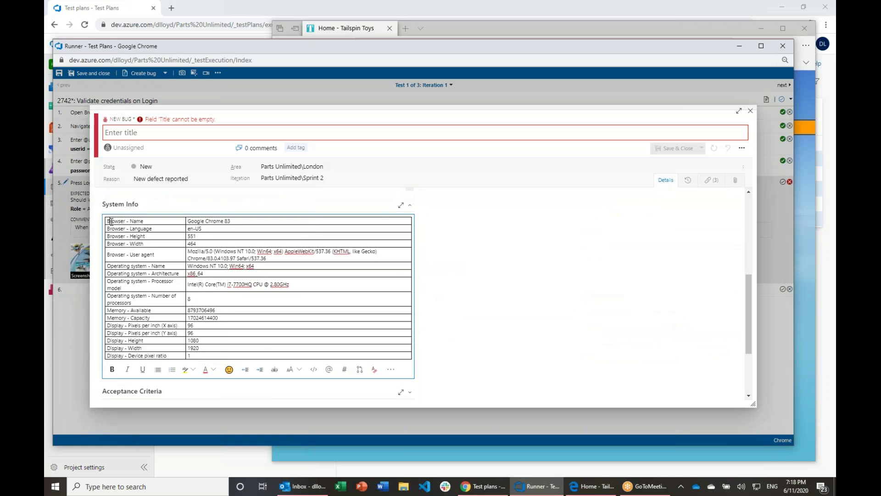
left_click_drag(111, 221, 291, 325)
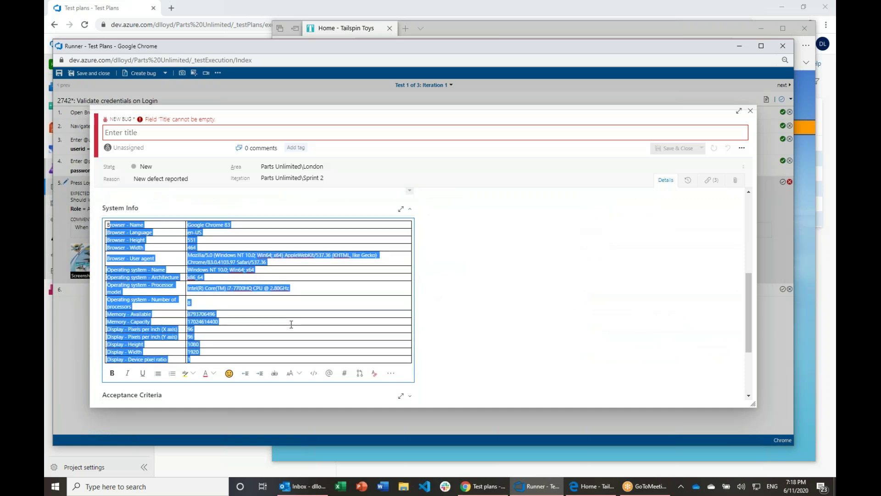
scroll(292, 325, "up", 3)
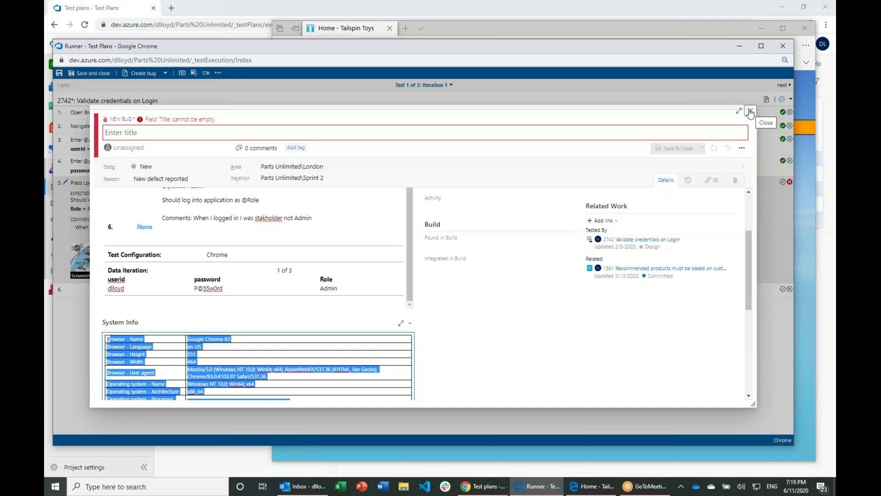
left_click(751, 111)
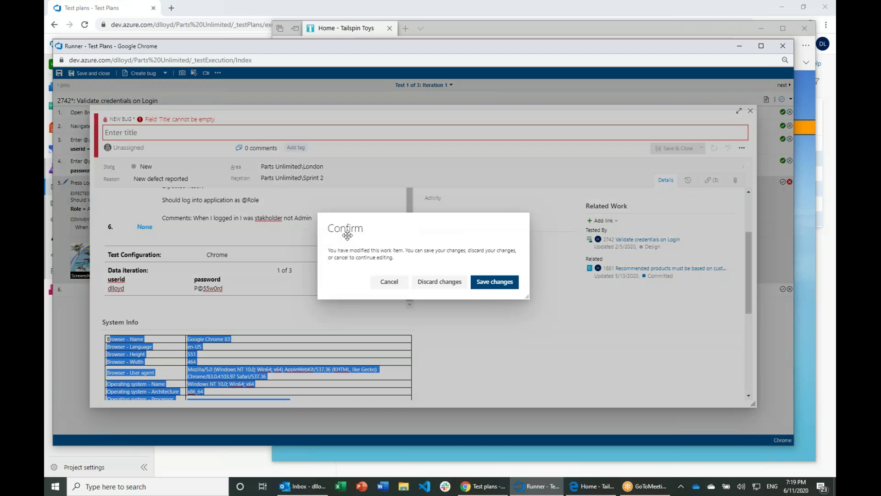
Step: Discard the unsaved bug and view iterations 2 and 3 of the login test
left_click(439, 281)
left_click(190, 91)
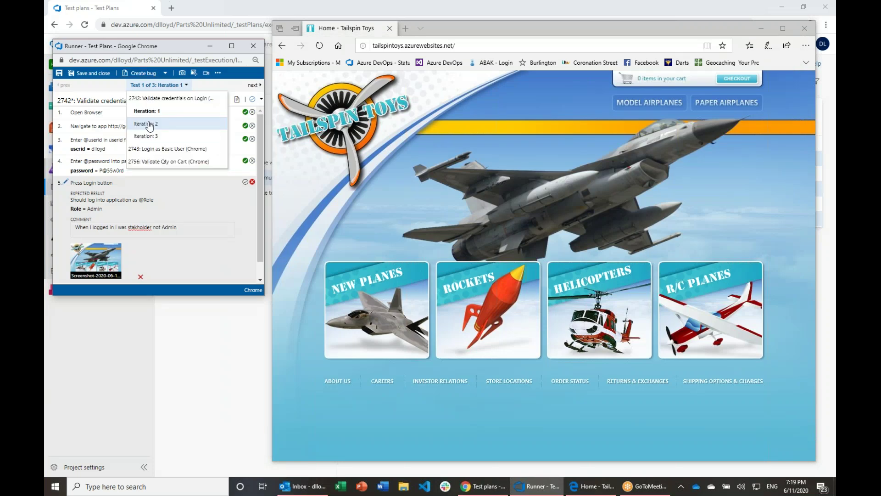
left_click(149, 124)
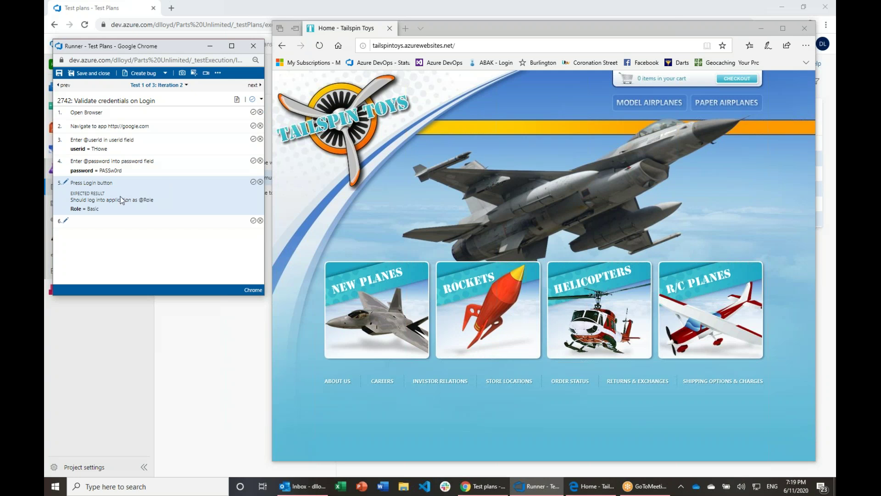
left_click(172, 86)
left_click(152, 134)
Step: Move on to the Login as Basic User test, then save and close the run
left_click(182, 88)
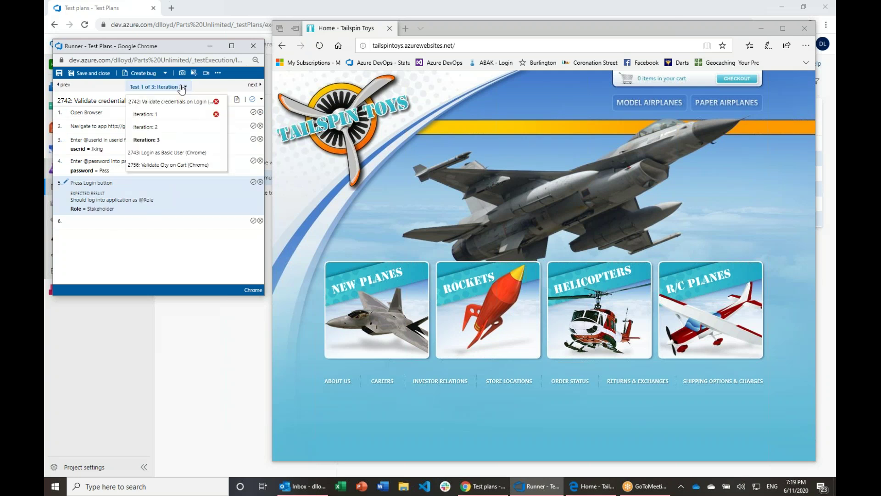
left_click(160, 155)
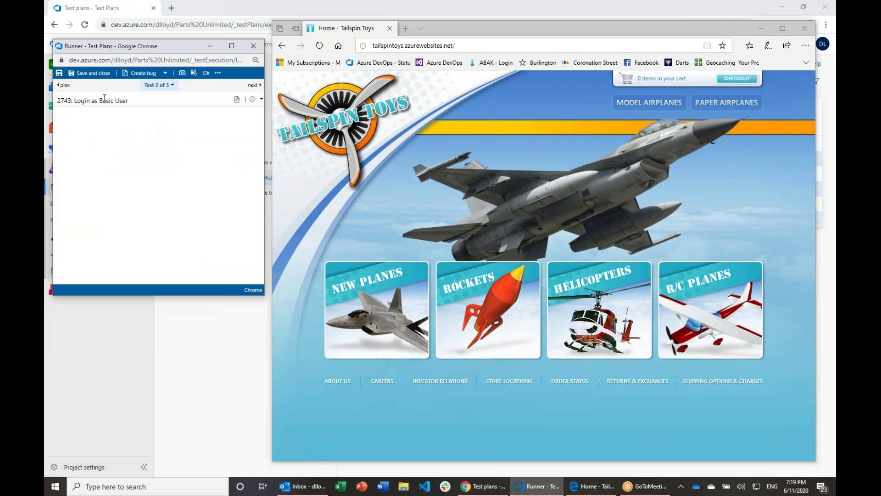
left_click(92, 75)
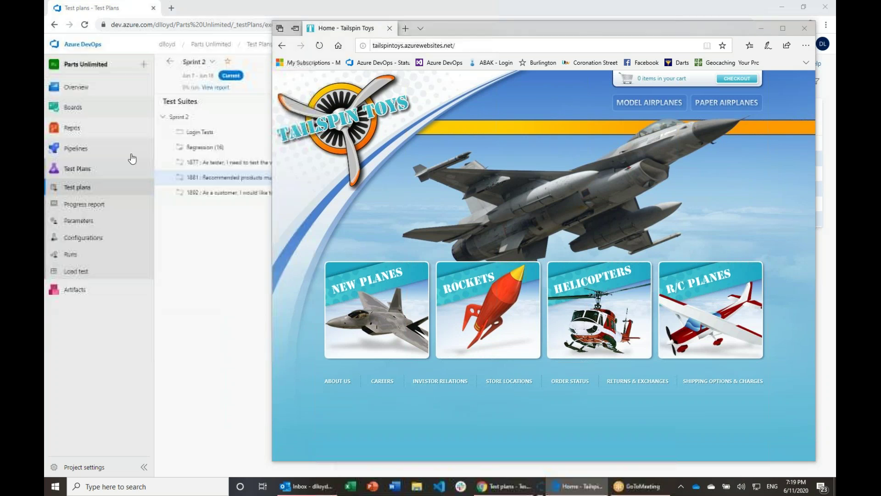
left_click(706, 15)
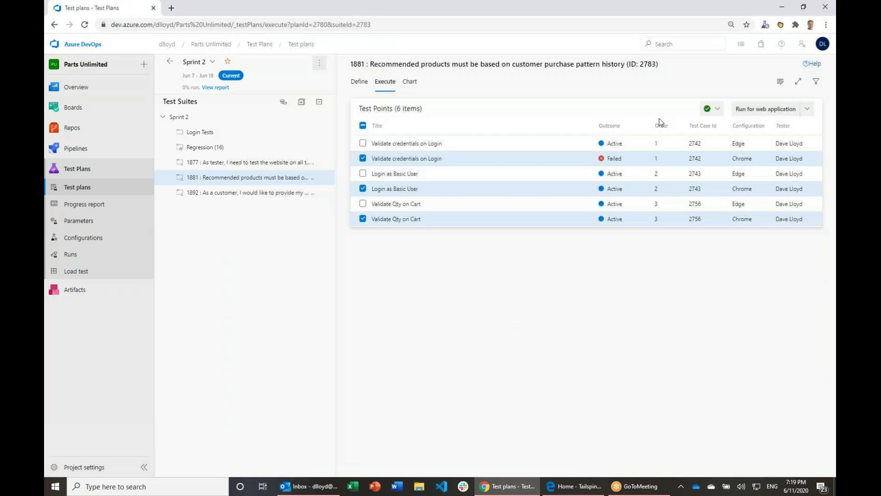
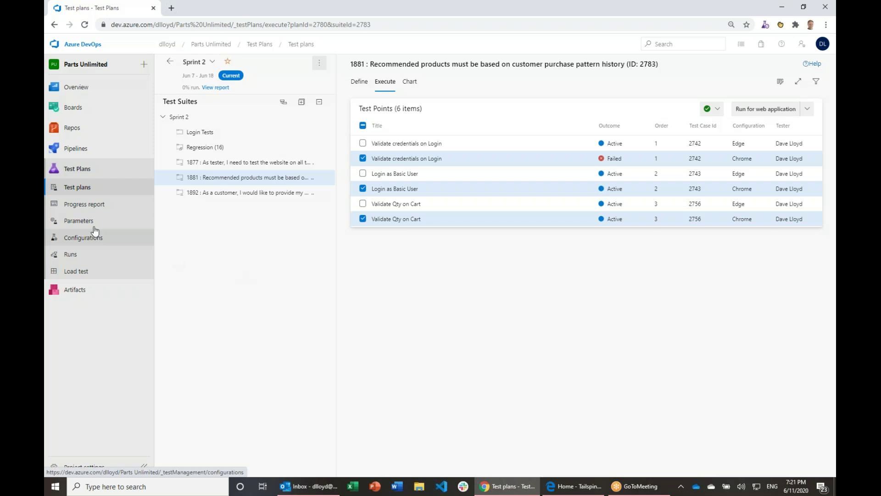
Step: Switch from All test plans to the Sprint 2 - Demo plan and view its charts
left_click(171, 62)
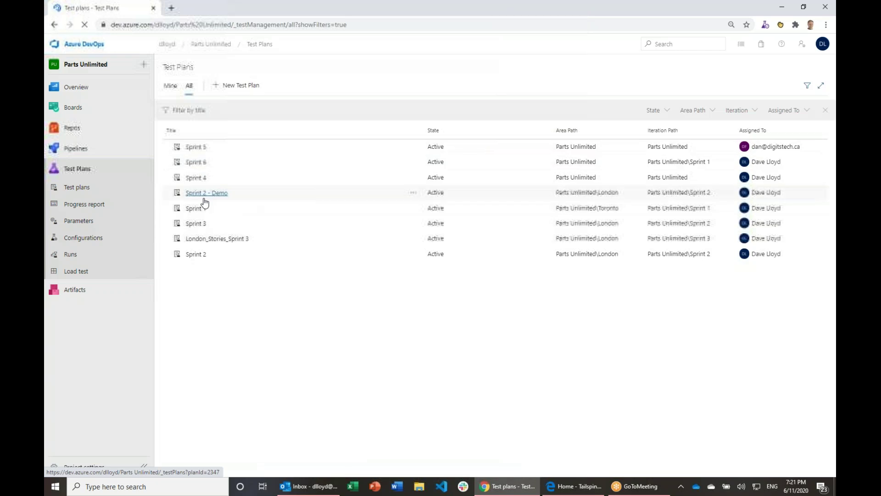
left_click(205, 199)
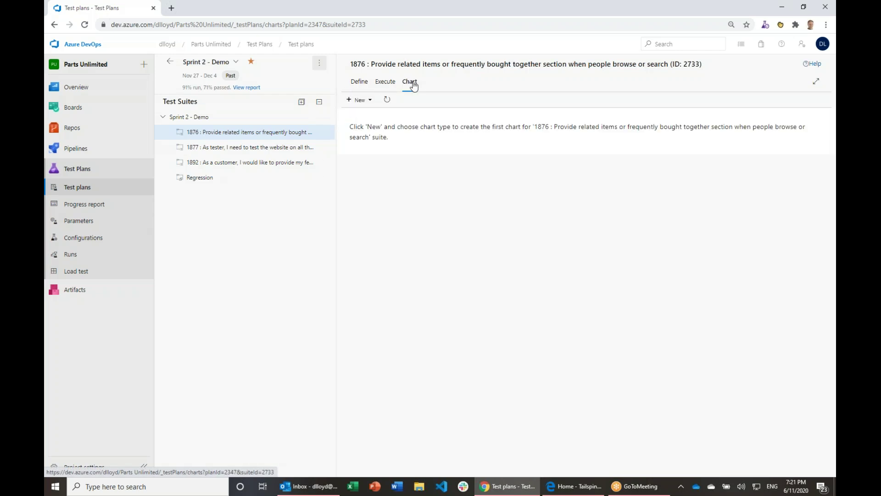
Step: Chart the whole Sprint 2 - Demo suite and read values: 15 passed, 6 failed, 2 in progress
left_click(189, 118)
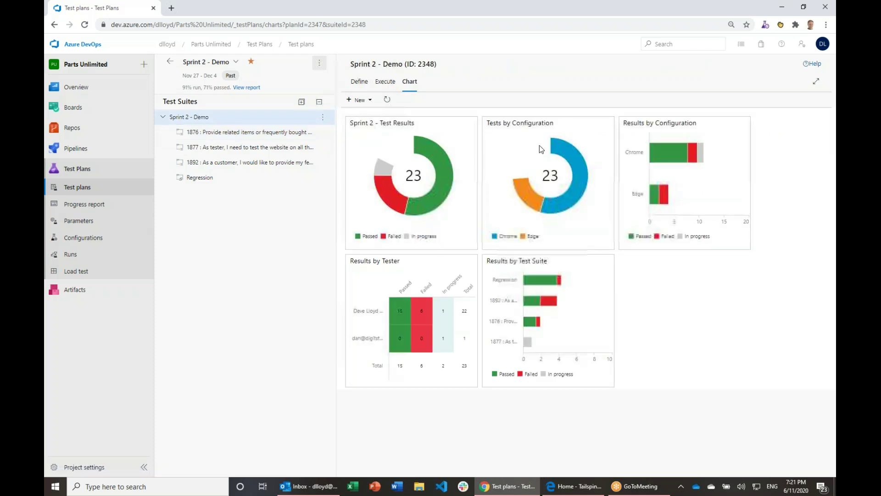
left_click(369, 101)
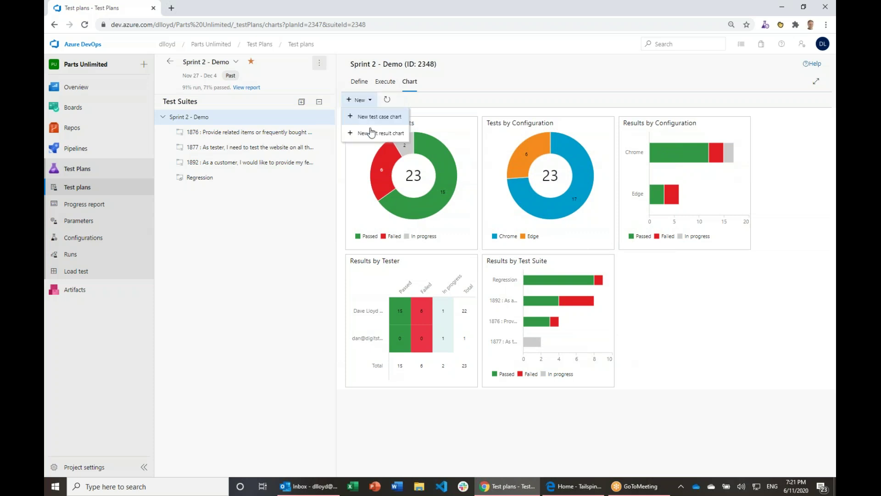
left_click(713, 340)
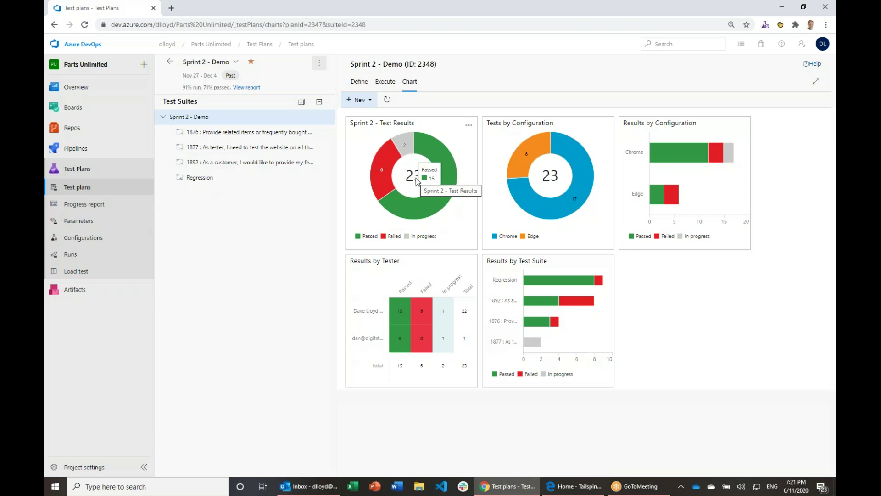
mouse_move(451, 204)
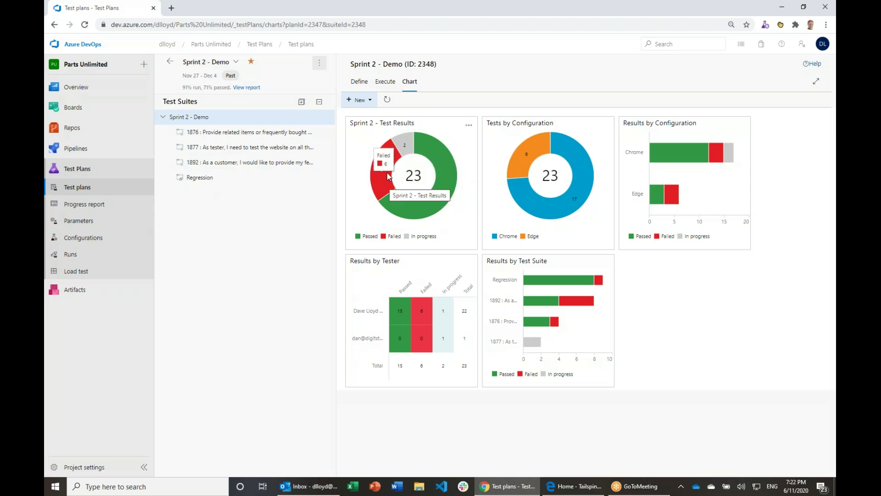
mouse_move(410, 148)
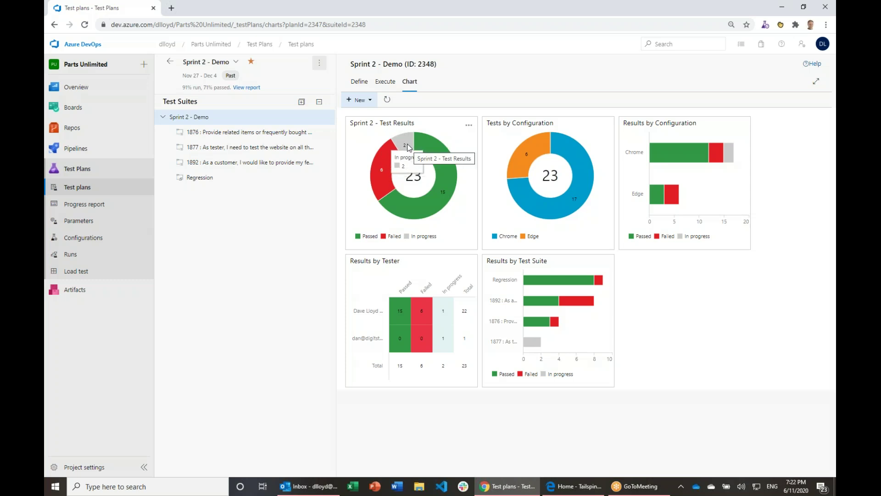
mouse_move(536, 167)
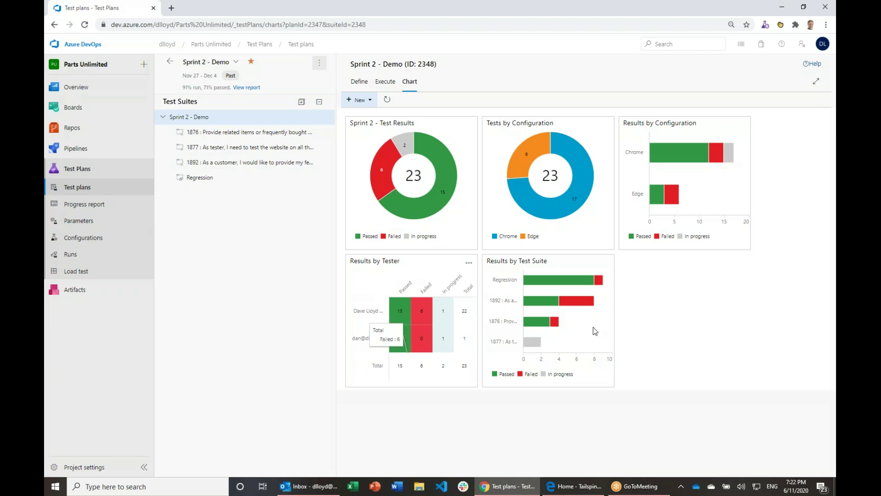
mouse_move(538, 351)
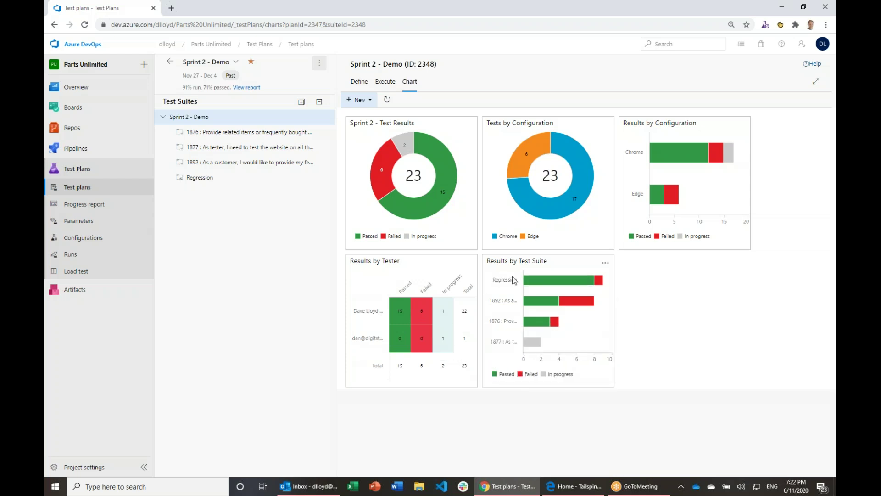
mouse_move(555, 313)
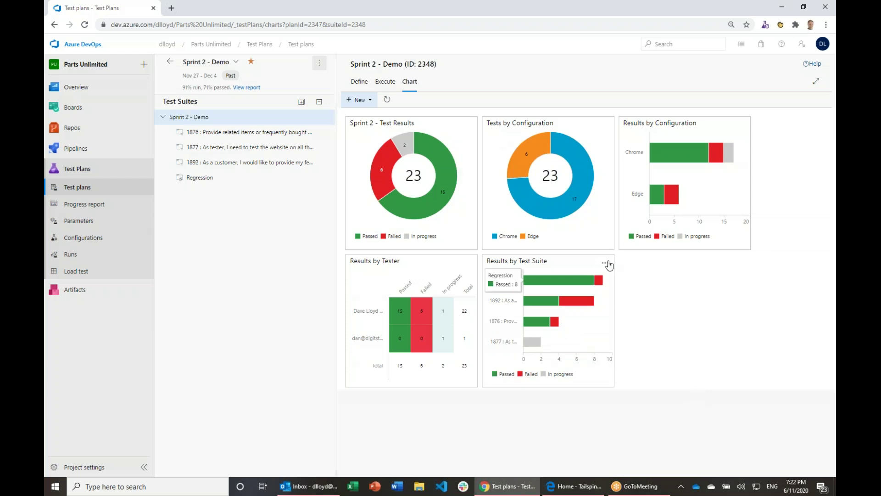
left_click(605, 264)
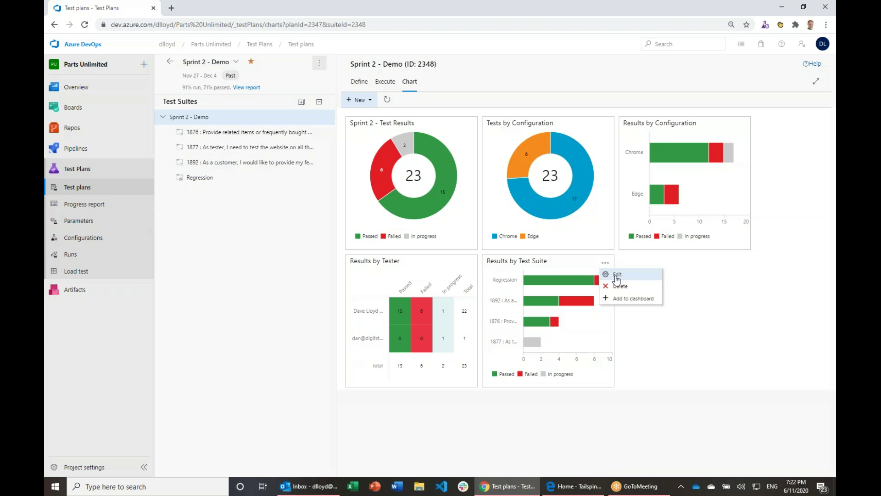
left_click(617, 276)
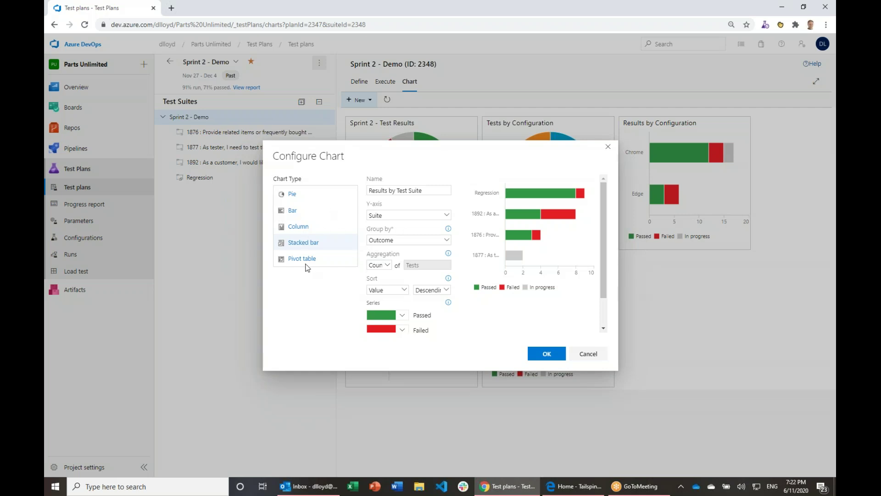
left_click(448, 216)
left_click(448, 216)
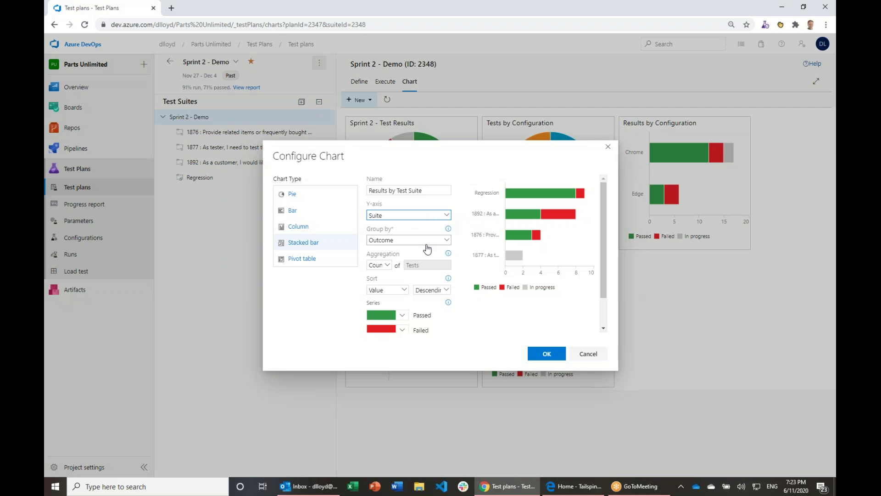
left_click(447, 216)
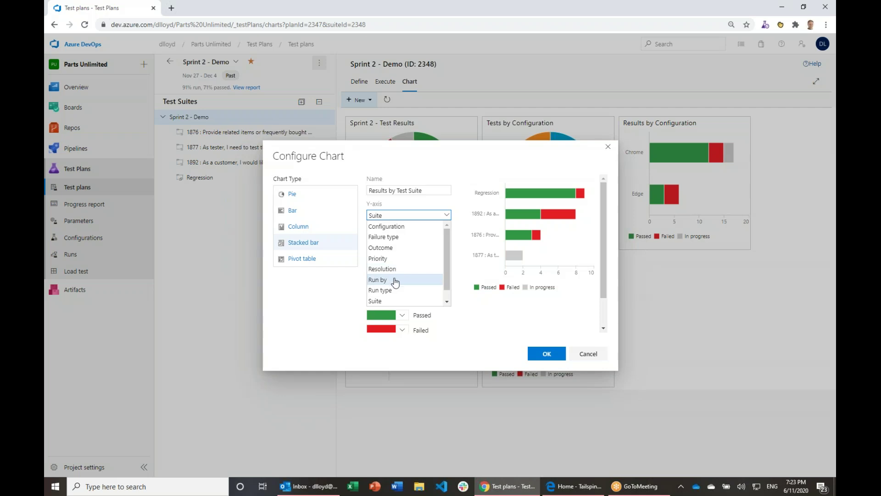
scroll(391, 276, "down", 1)
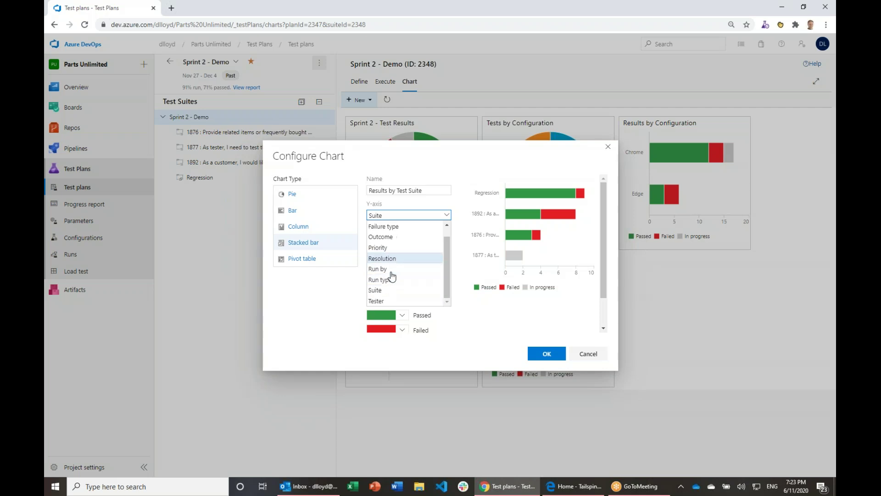
left_click(391, 302)
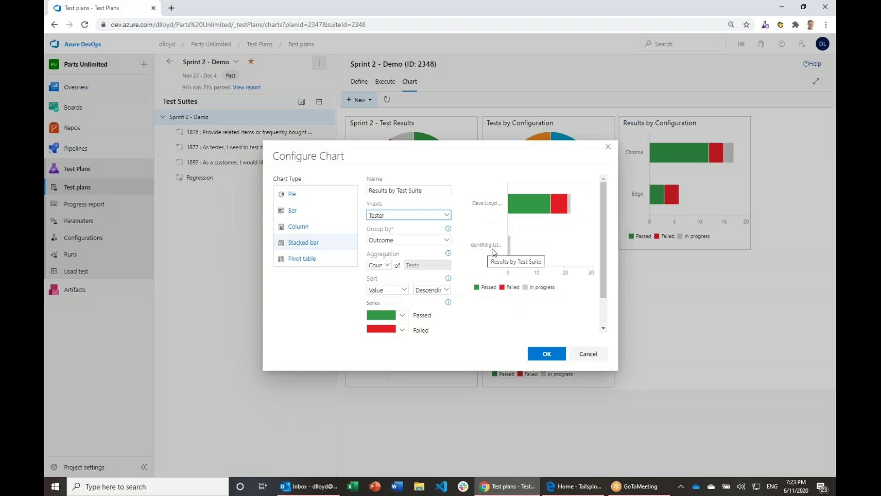
left_click(448, 215)
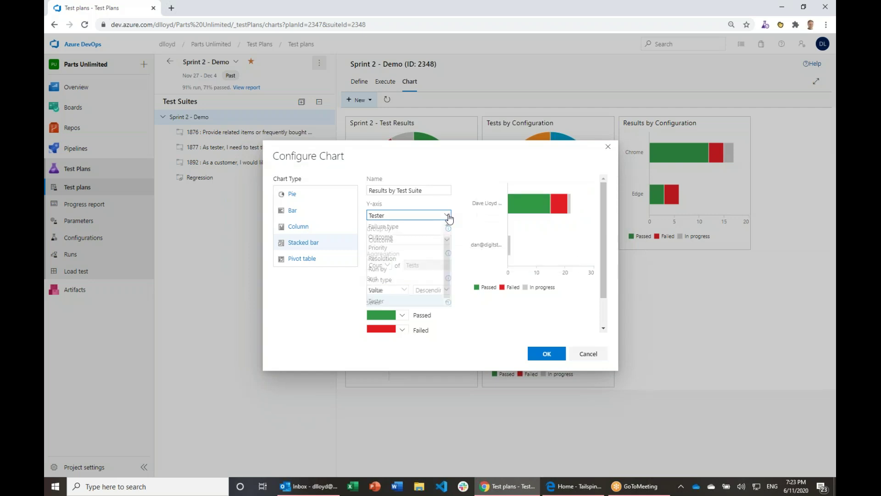
left_click(396, 281)
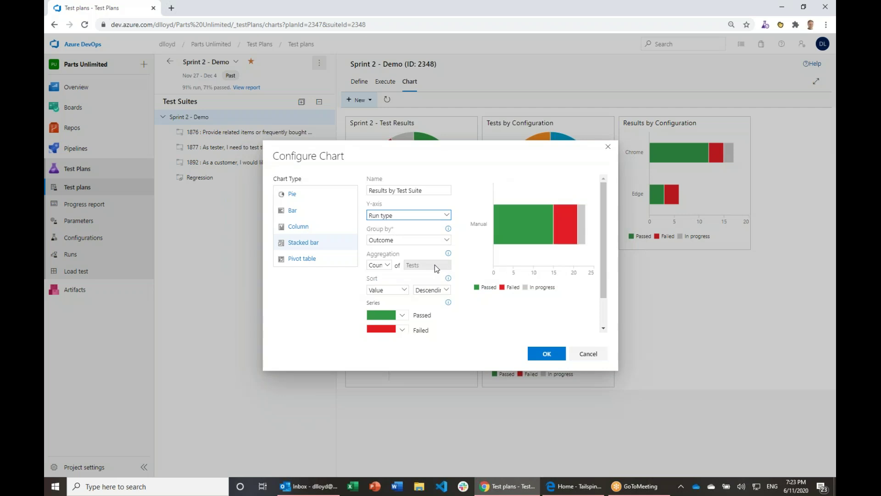
left_click(446, 217)
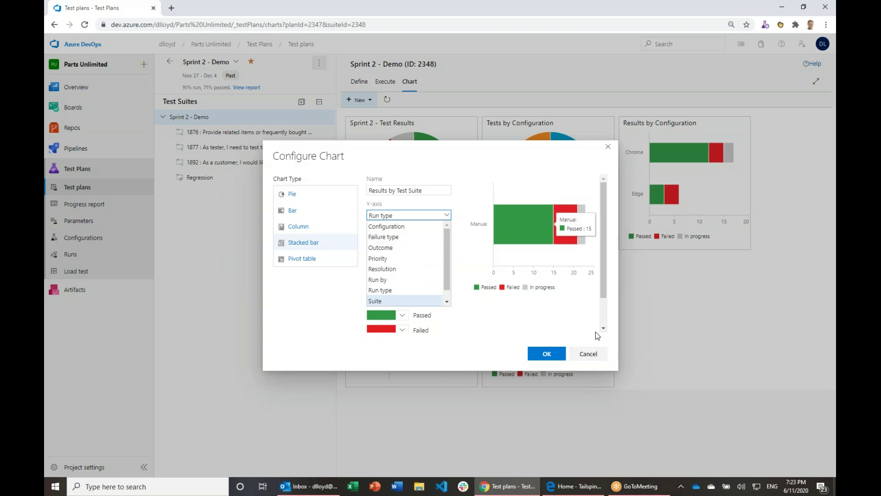
left_click(592, 358)
left_click(359, 99)
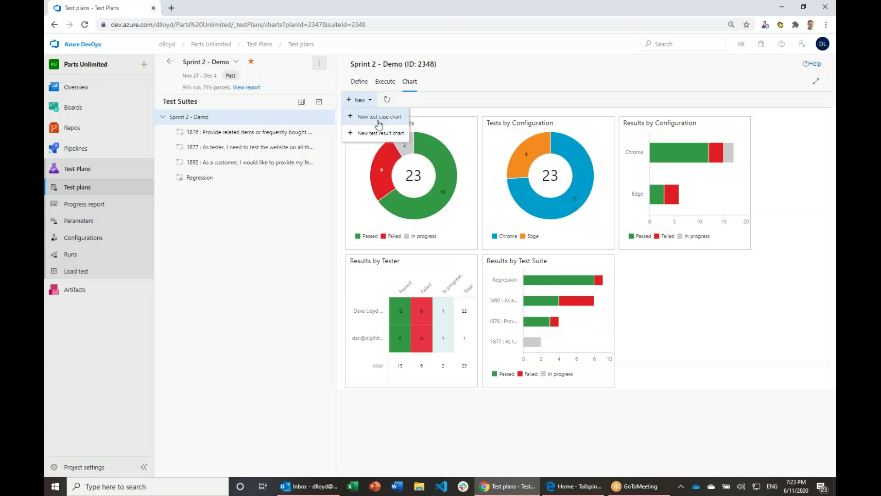
Step: Start a new test result chart grouped by Outcome, trying chart types before choosing Pivot table
left_click(385, 134)
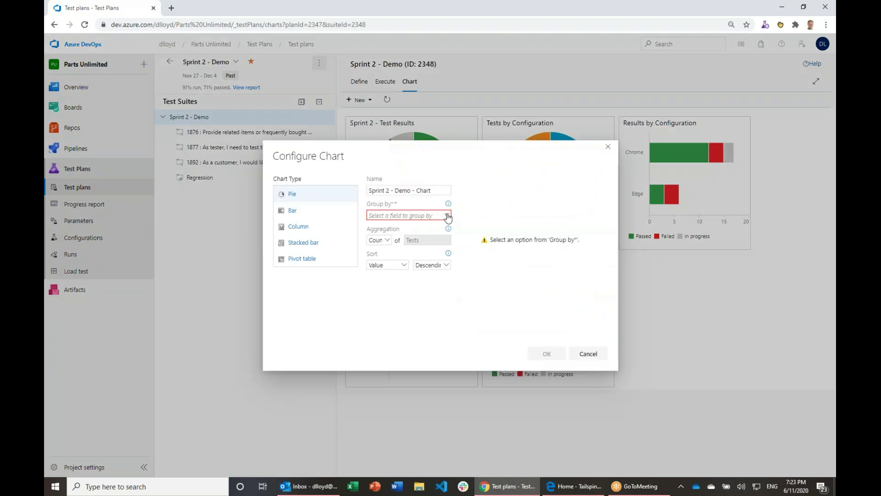
left_click(448, 216)
left_click(385, 250)
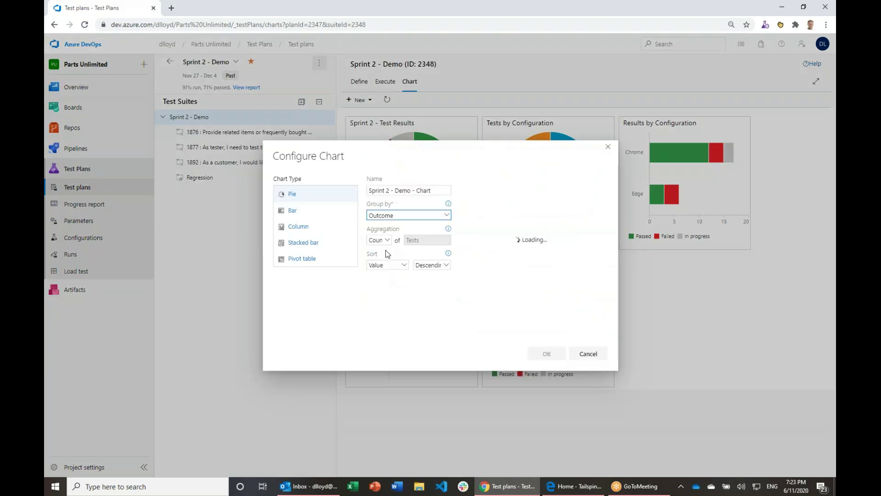
left_click(302, 194)
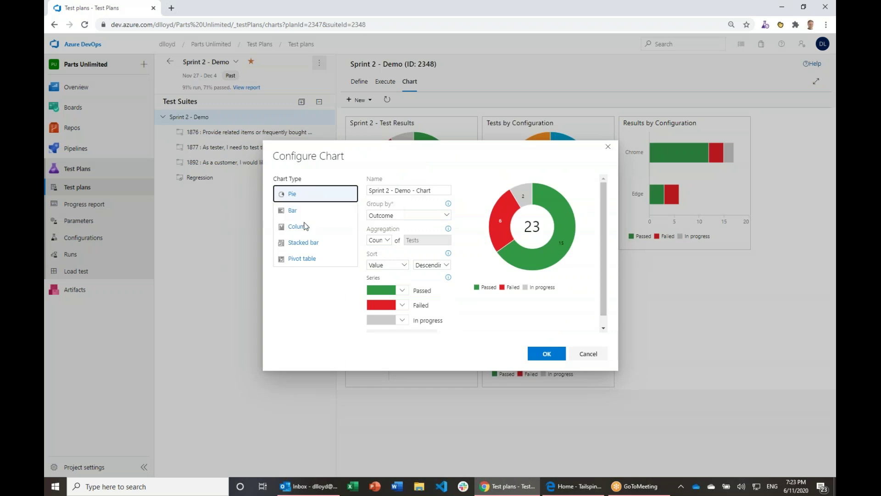
left_click(292, 211)
left_click(299, 227)
left_click(304, 242)
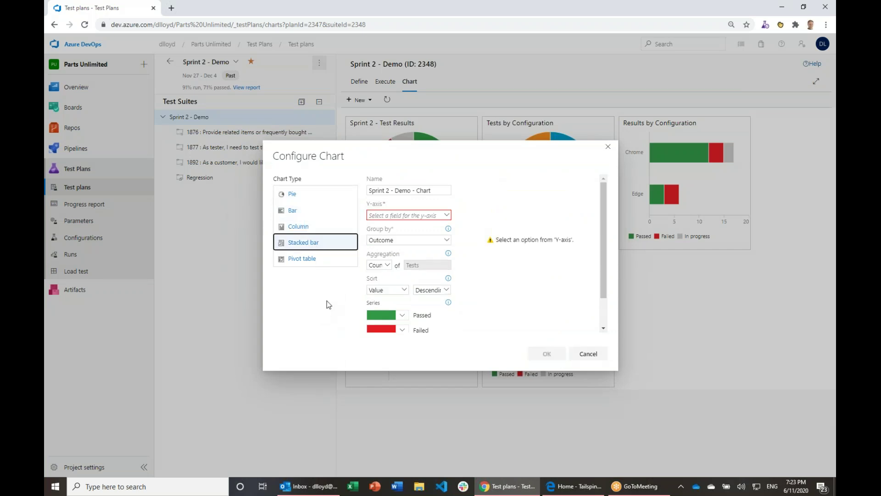
left_click(446, 215)
left_click(436, 217)
left_click(302, 259)
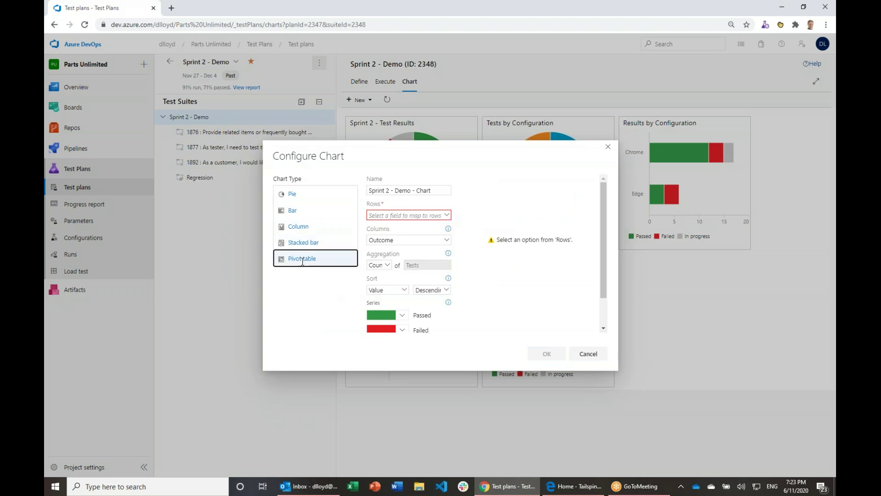
Step: Set the pivot table's rows to Suite and columns to Outcome, with Failed coloured red
left_click(446, 216)
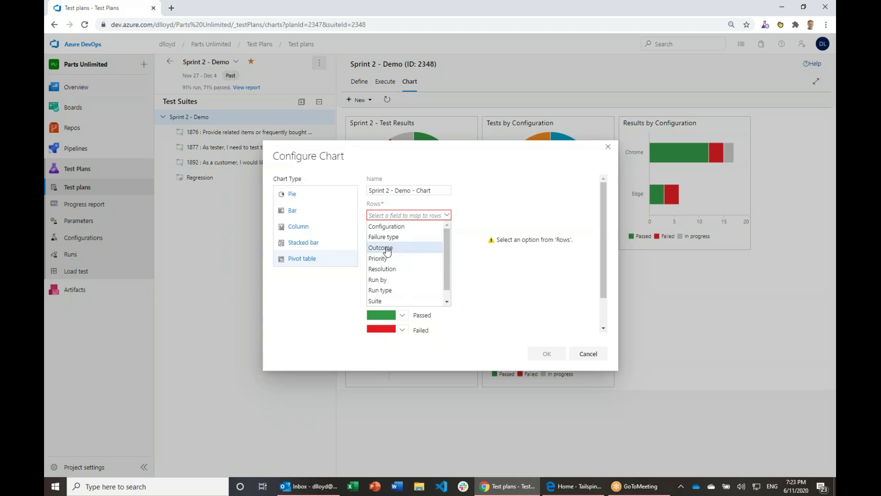
left_click(388, 248)
left_click(406, 240)
scroll(391, 304, "down", 1)
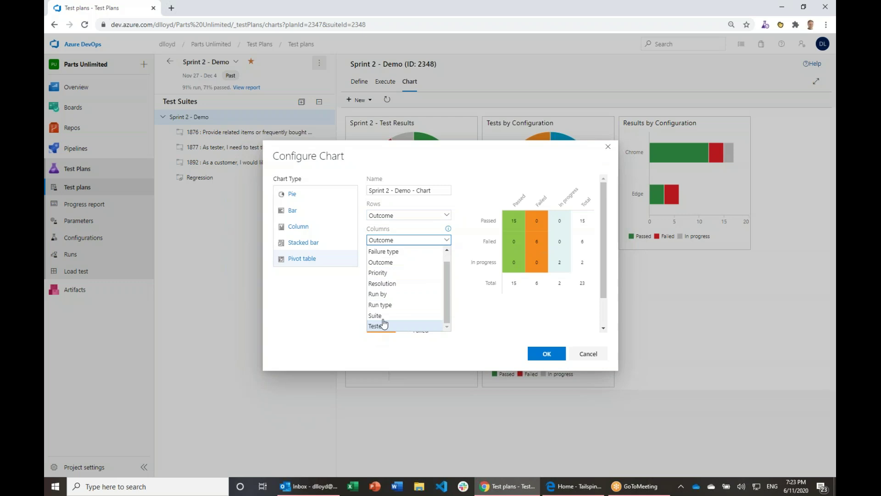
left_click(381, 315)
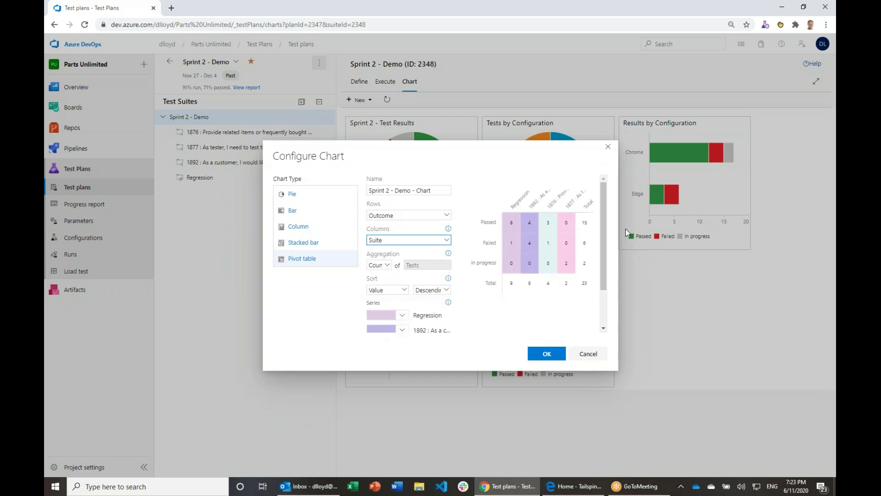
left_click(447, 214)
left_click(389, 300)
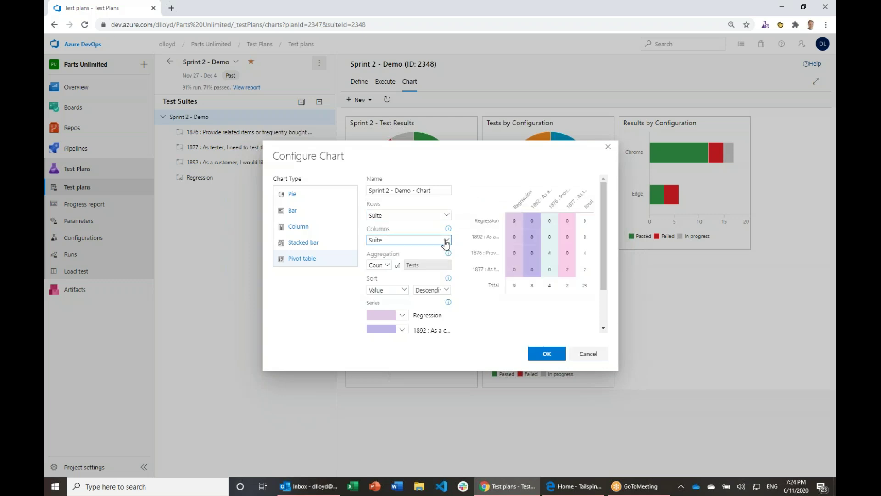
left_click(446, 239)
left_click(399, 273)
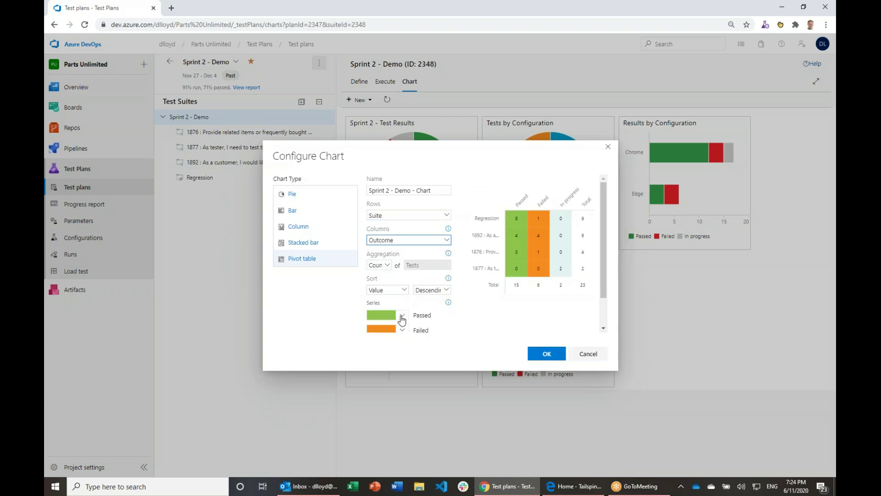
left_click(402, 330)
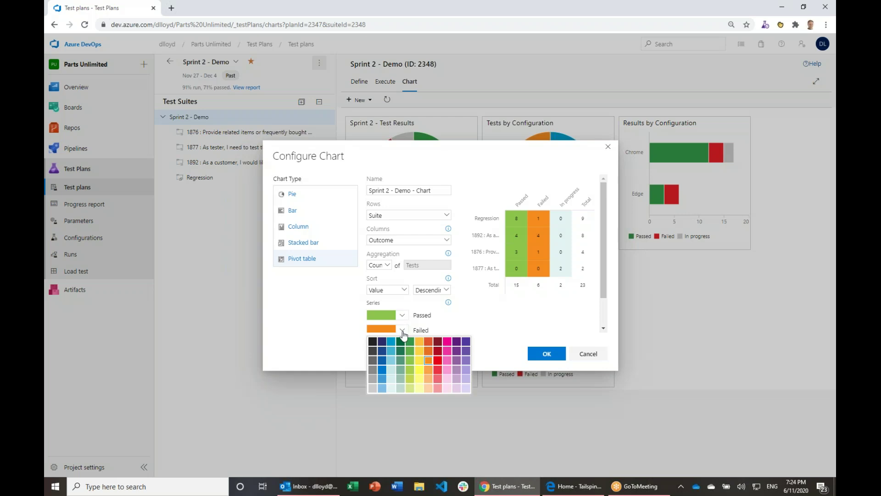
left_click(438, 360)
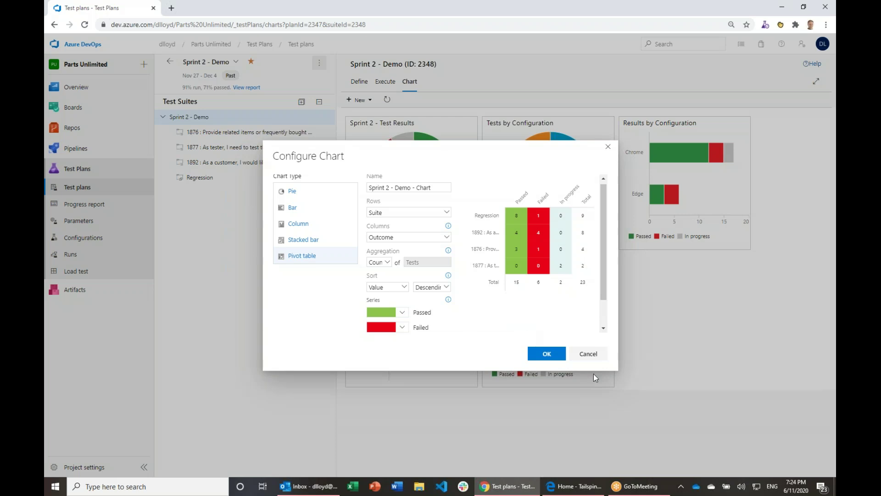
Step: Cancel the Configure Chart dialog without adding the pivot chart
left_click(608, 146)
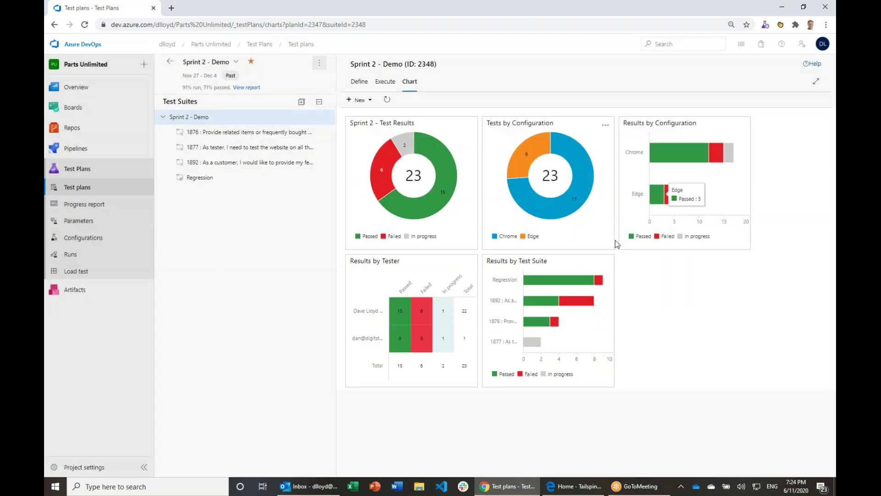
left_click(606, 263)
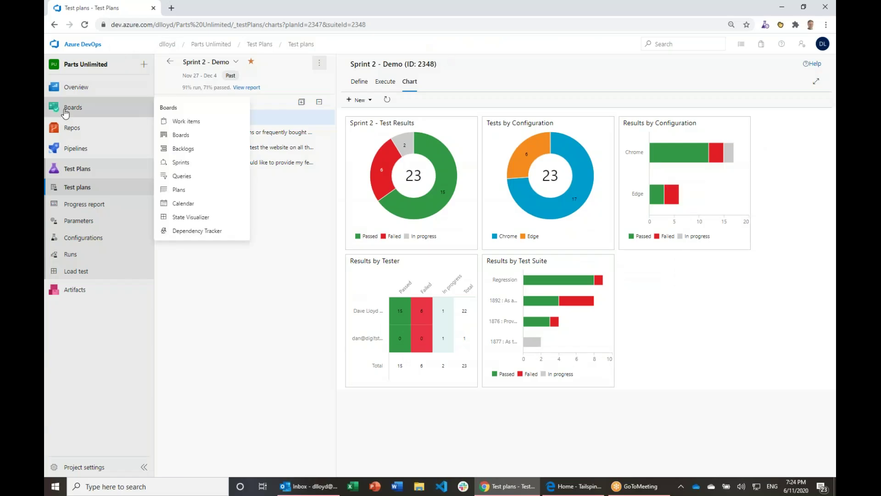
Step: Review the Bug Tracking dashboard: 9 bugs and 23 Sprint 2 tests, 15 passed, 6 failed
mouse_move(104, 92)
left_click(179, 112)
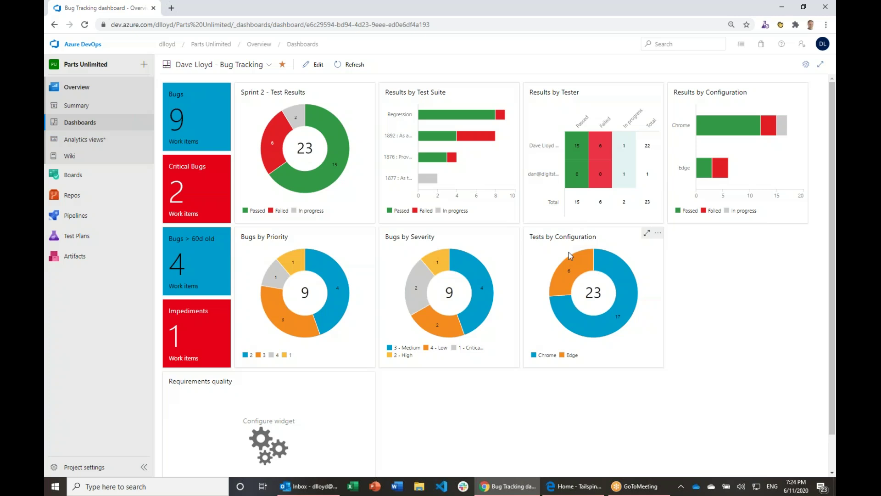
mouse_move(577, 306)
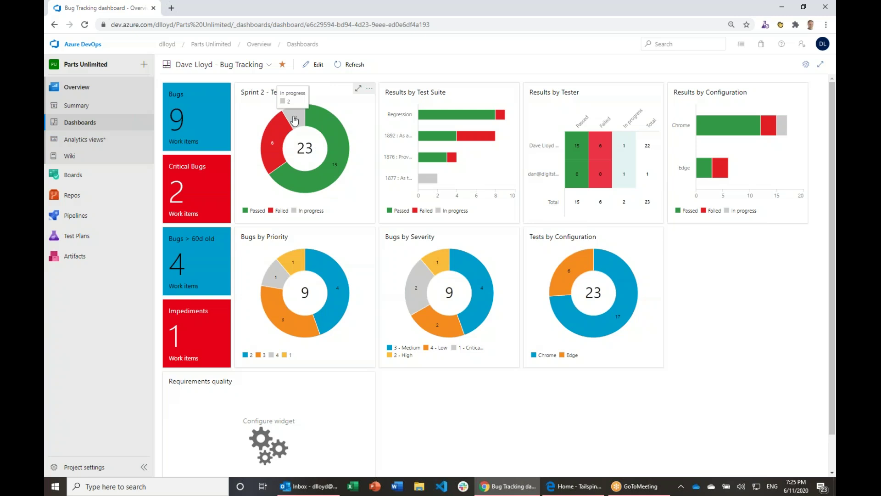
mouse_move(301, 132)
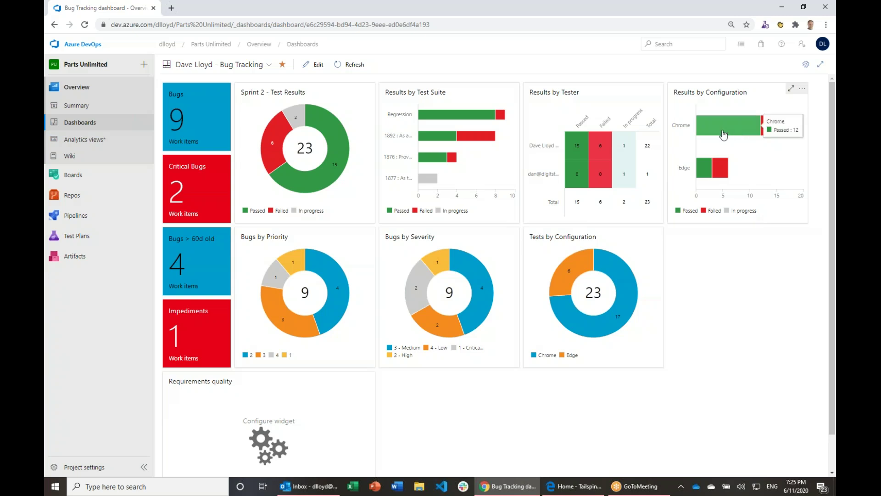
mouse_move(703, 168)
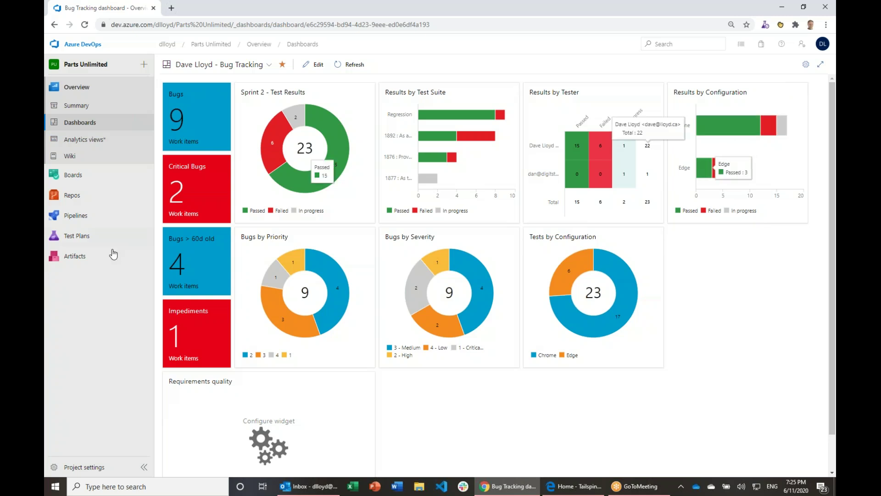
mouse_move(124, 239)
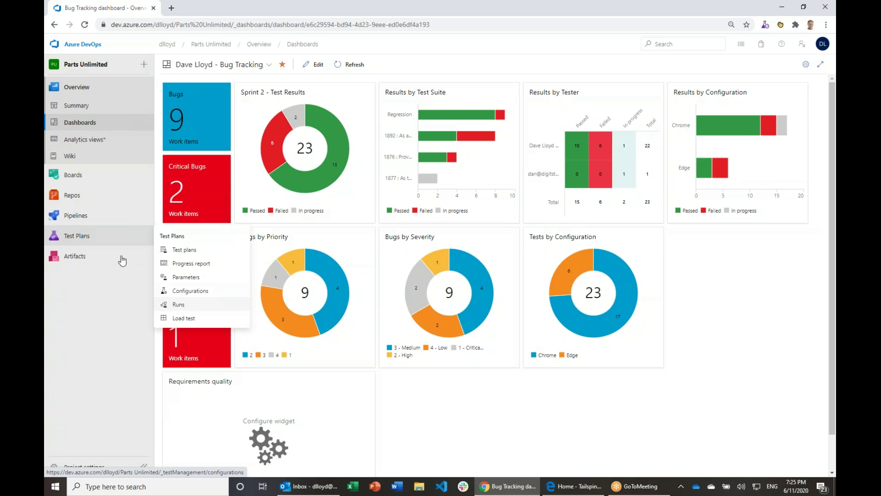
Step: Fail suite 1877's Validate Shopping Cart and Validate Shopping Cart Icon test points, then list recent runs
left_click(188, 251)
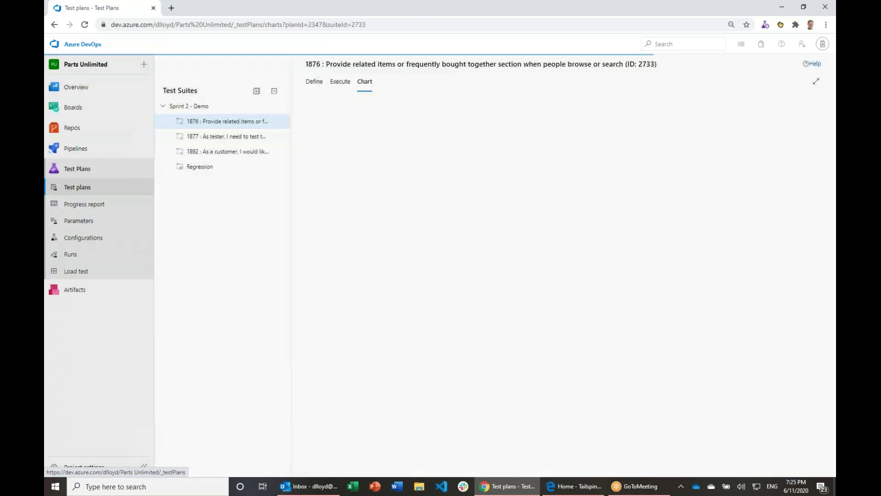
left_click(240, 138)
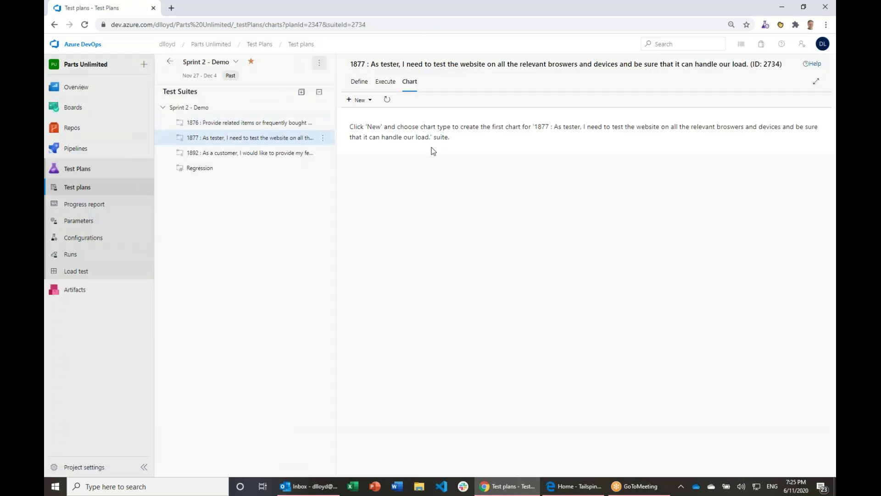
left_click(385, 83)
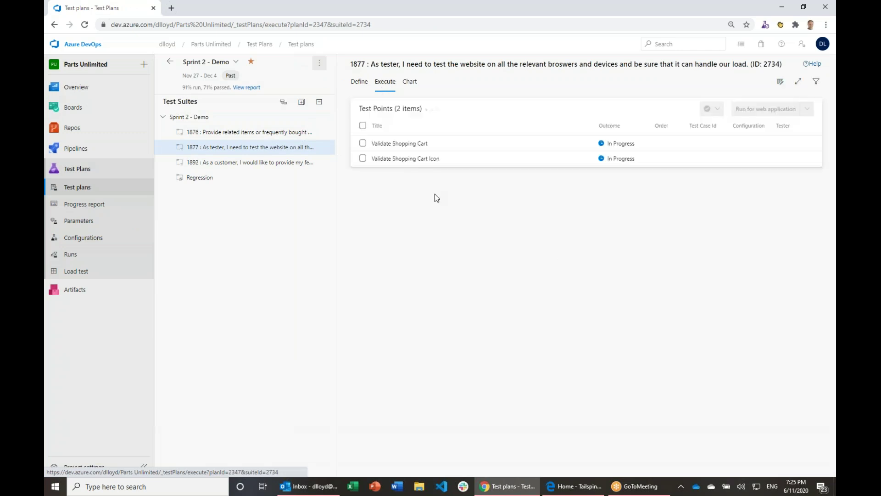
left_click(363, 143)
left_click(362, 158)
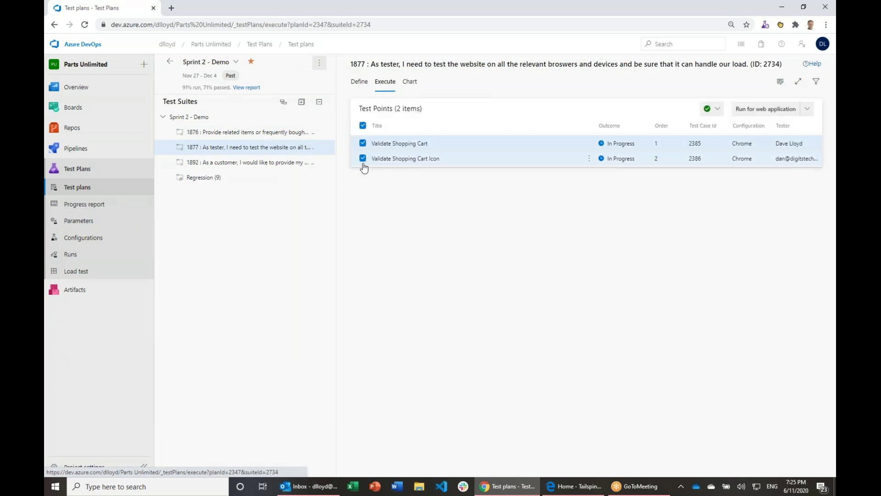
left_click(713, 111)
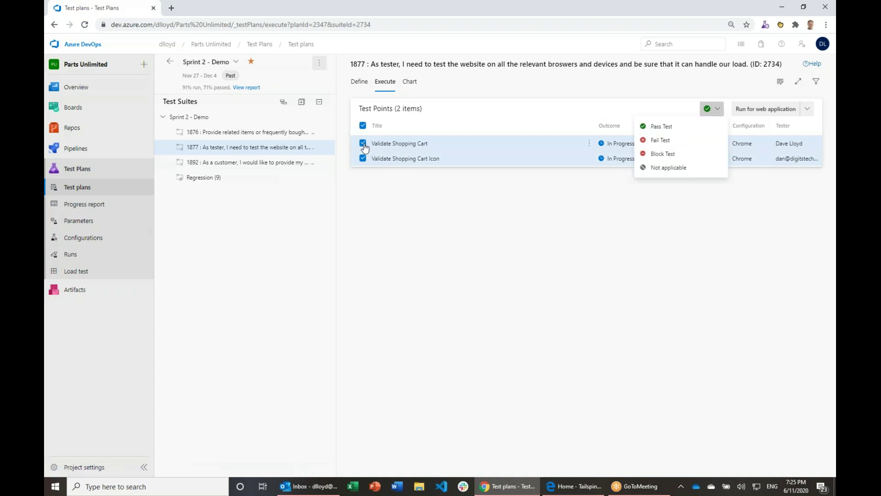
left_click(652, 141)
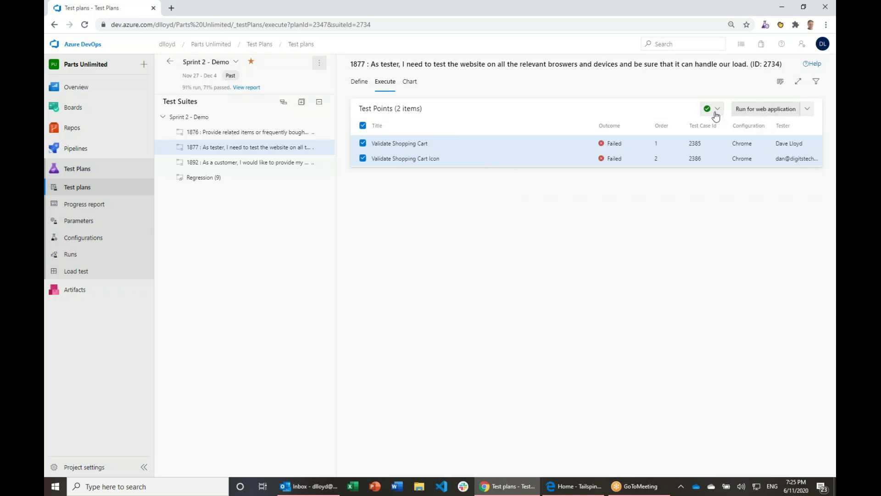
left_click(75, 257)
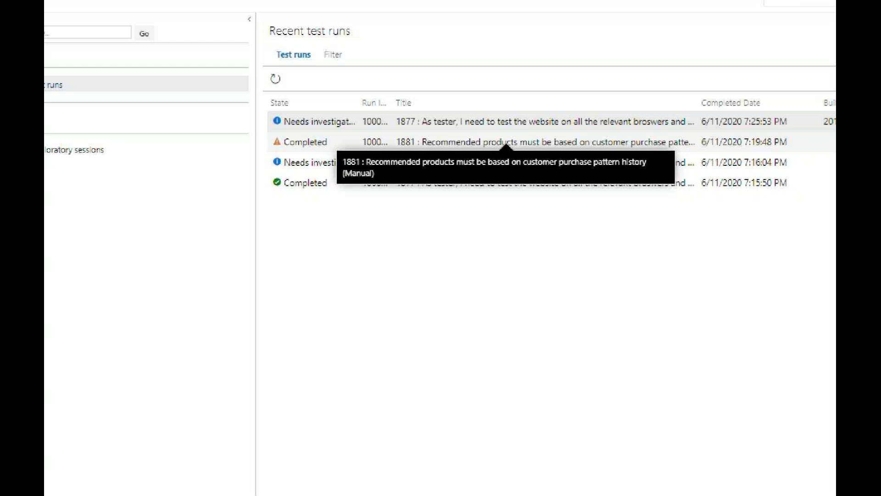
Step: Open run 1000486's summary of two failed tests, starting and then cancelling a run comment
left_click(328, 143)
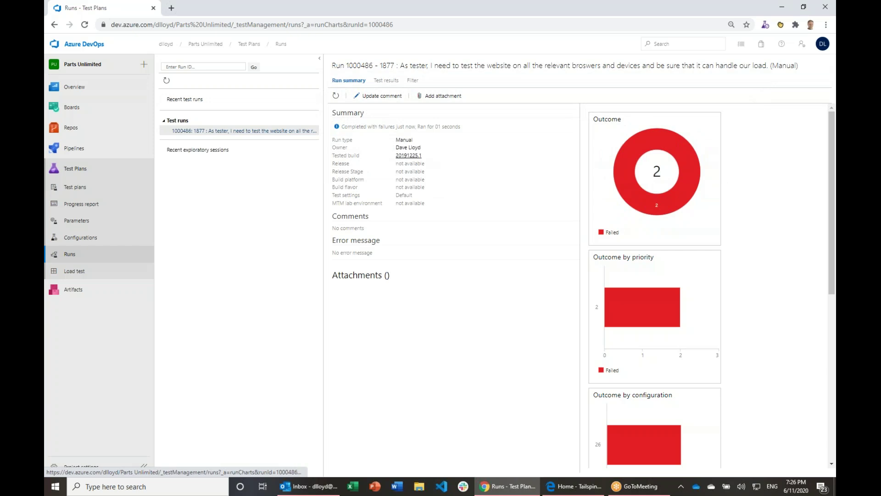
left_click(389, 99)
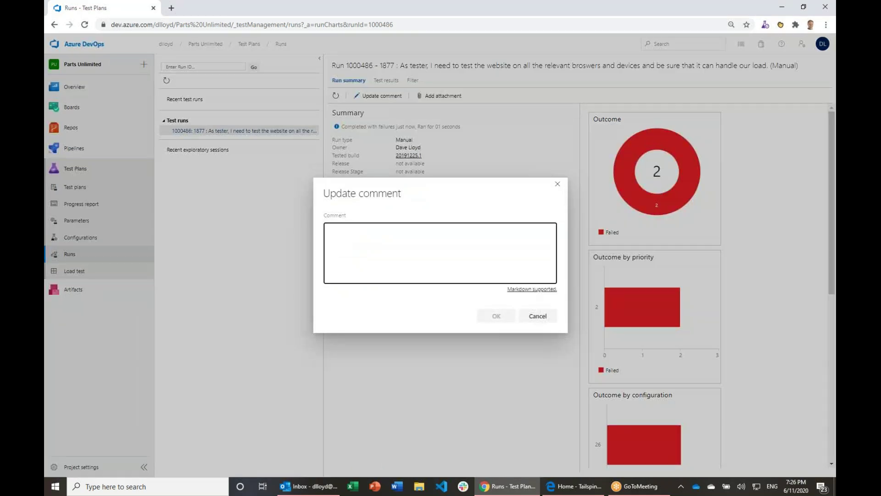
key("Escape")
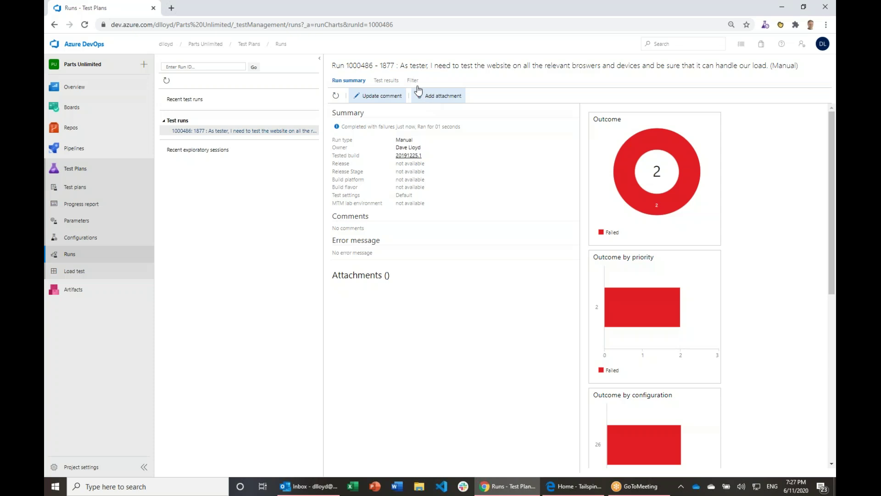
left_click(386, 80)
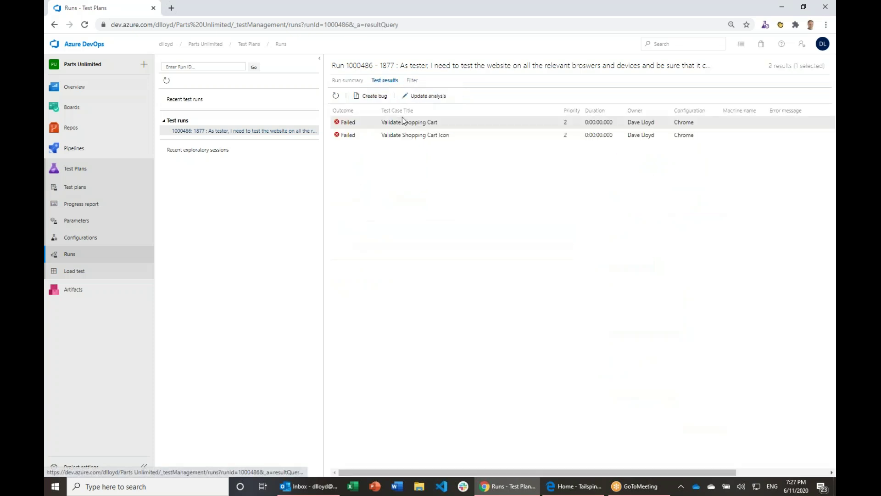
left_click(408, 131, "shift")
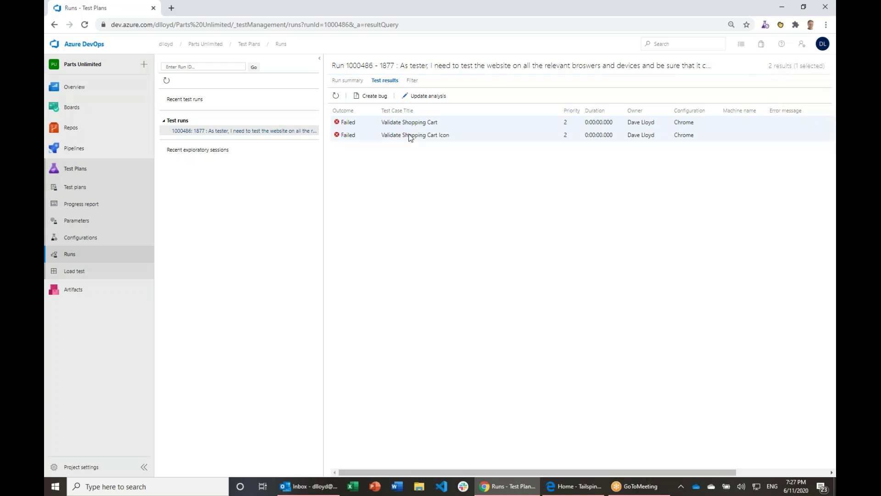
left_click(414, 97)
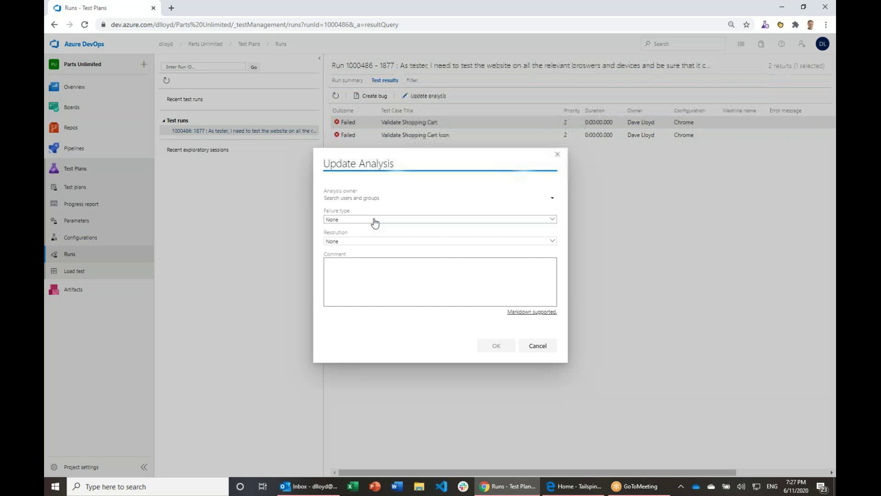
left_click(553, 219)
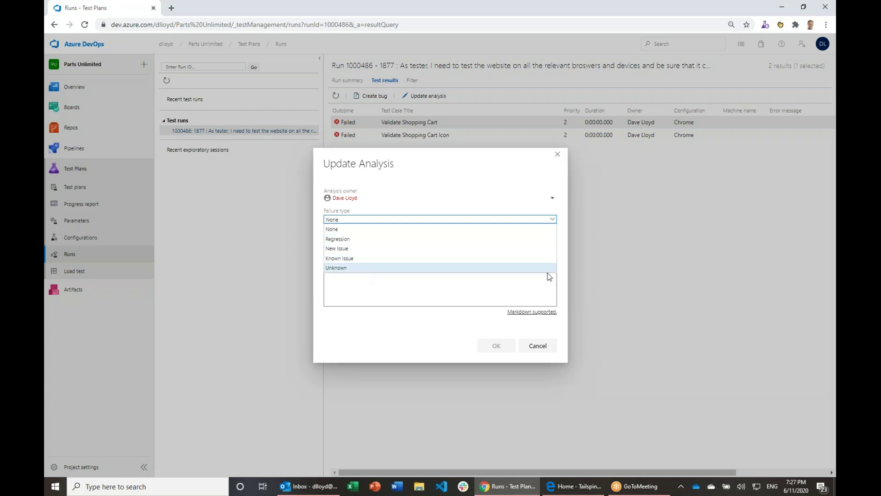
left_click(415, 317)
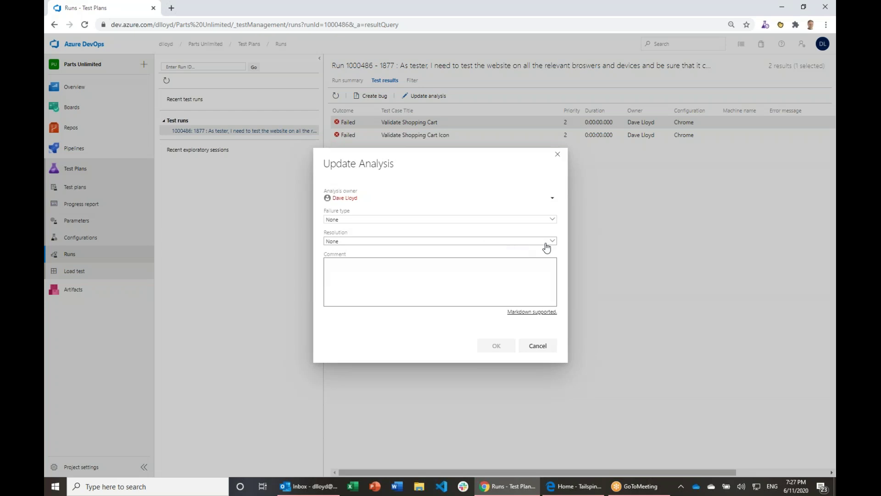
left_click(552, 244)
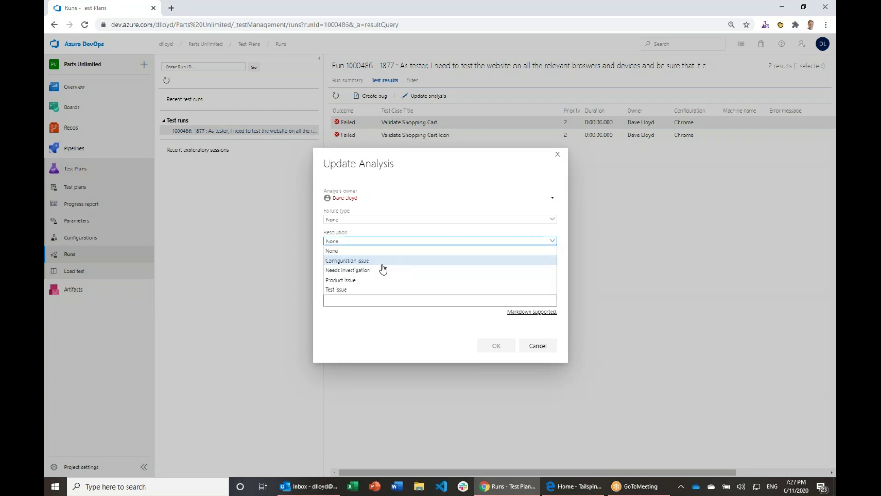
left_click(380, 299)
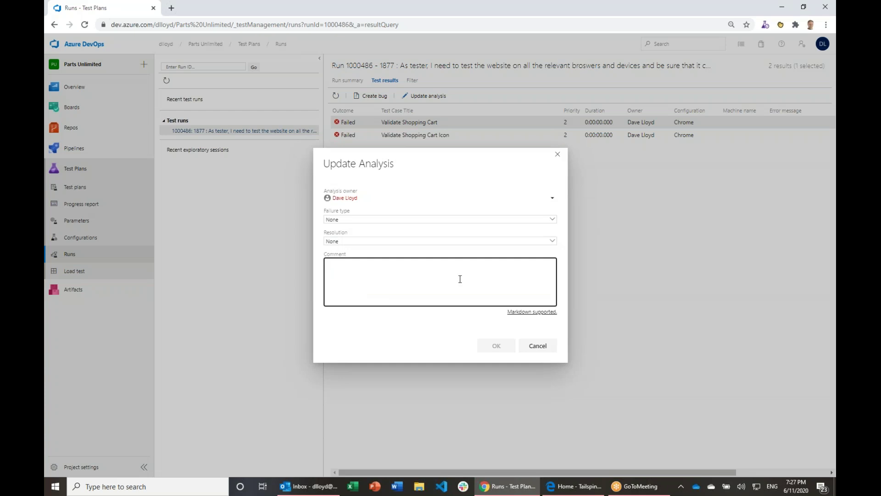
key("Escape")
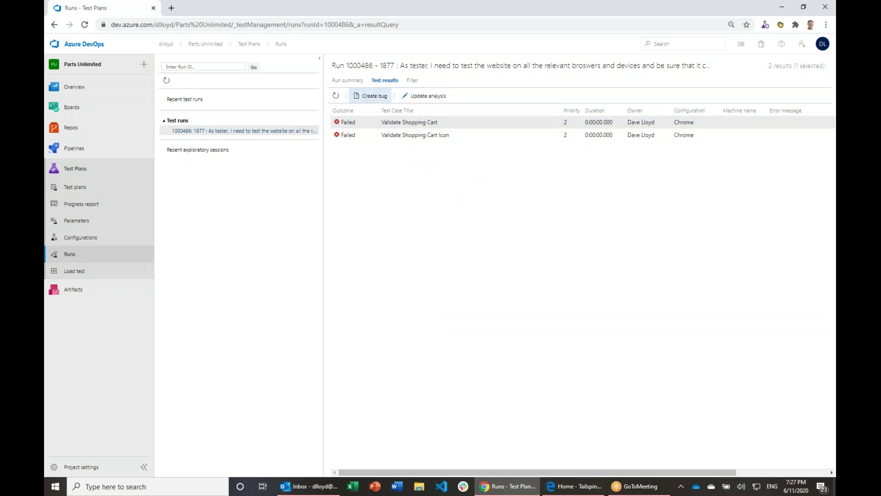
left_click(371, 95)
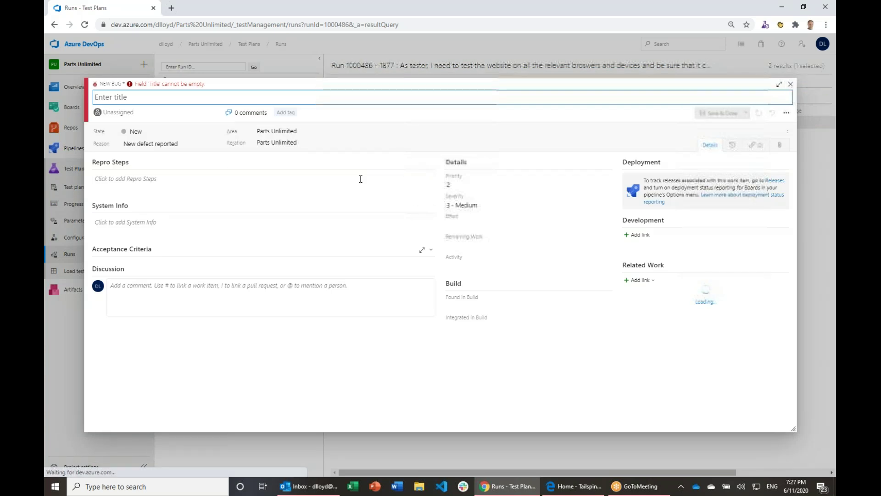
left_click(118, 181)
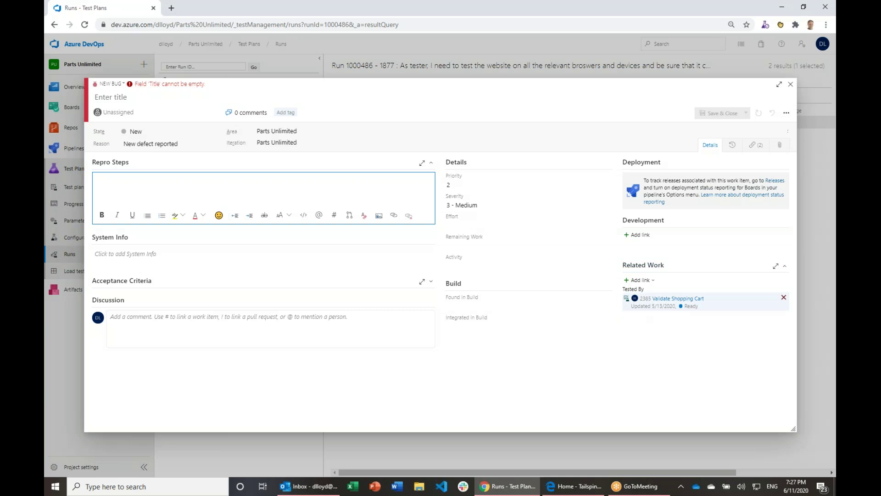
left_click(791, 85)
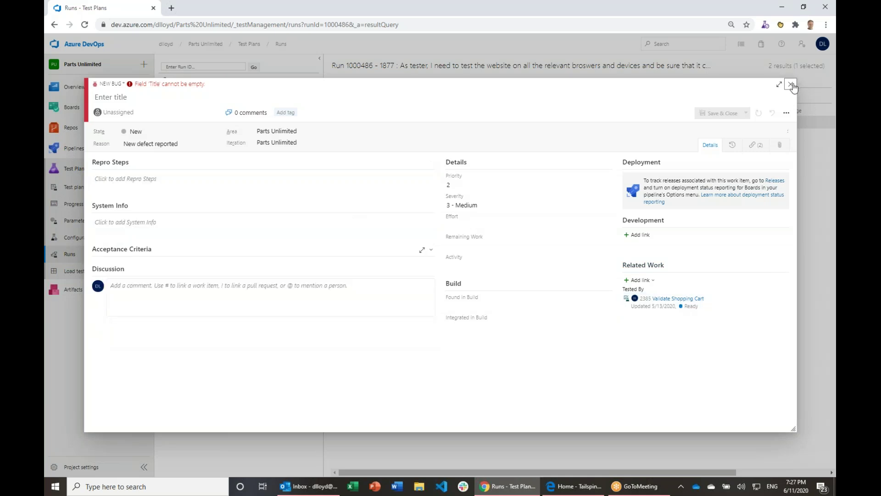
left_click(792, 85)
left_click(457, 282)
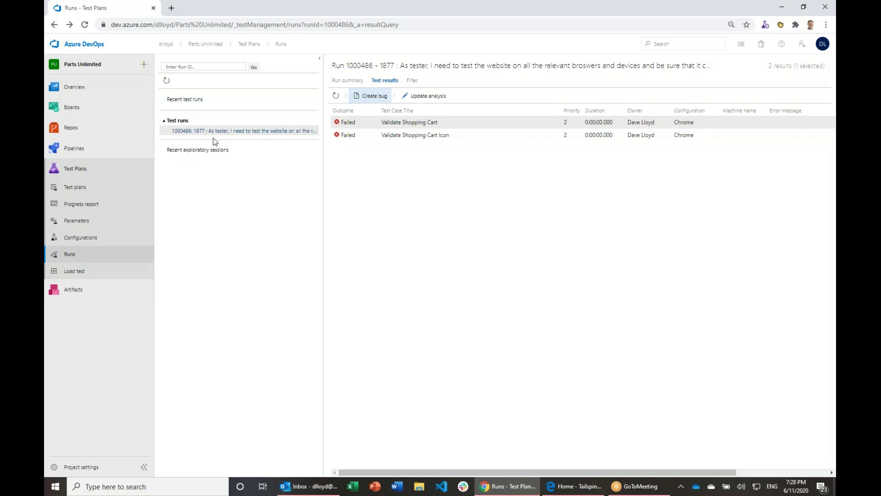
Step: Open the Progress report and highlight its 23 test points, 65% pass rate and pass/fail breakdown
left_click(73, 203)
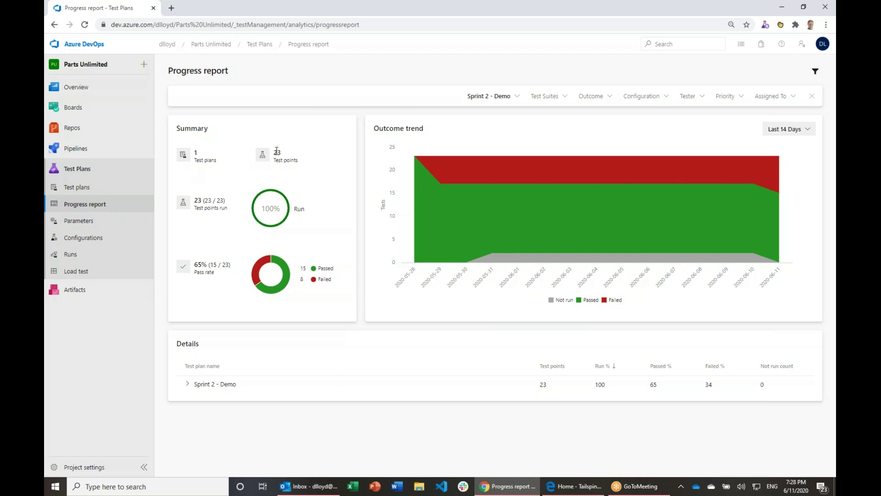
left_click_drag(275, 152, 281, 210)
left_click_drag(193, 265, 234, 298)
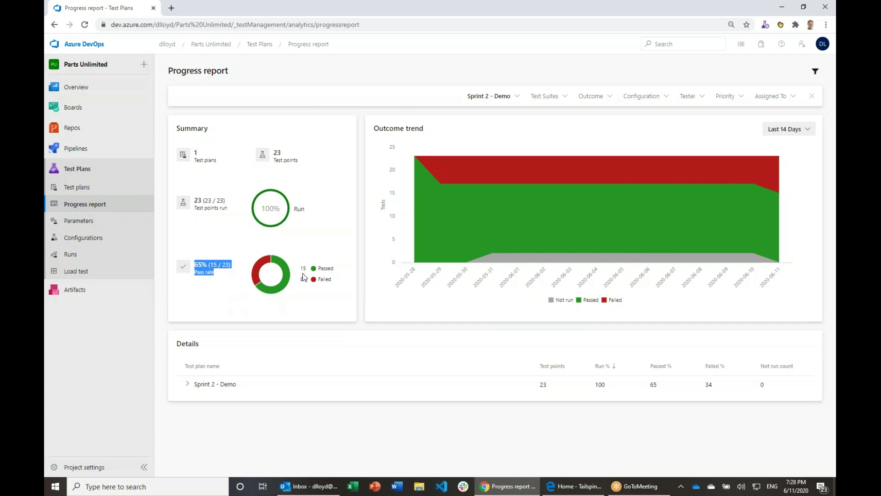
left_click_drag(304, 276, 327, 281)
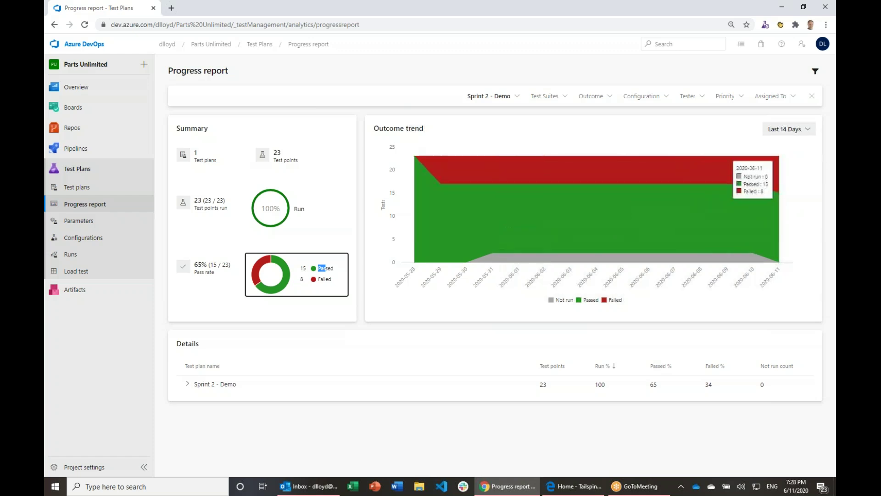
Step: Set the outcome trend to Last 30 Days, expand Sprint 2 - Demo, and add Sprint 1 to the report
left_click(808, 131)
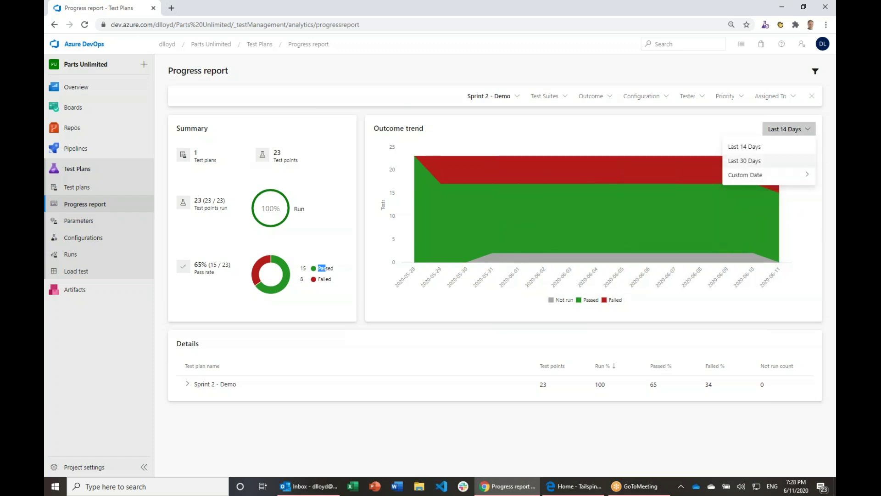
left_click(755, 162)
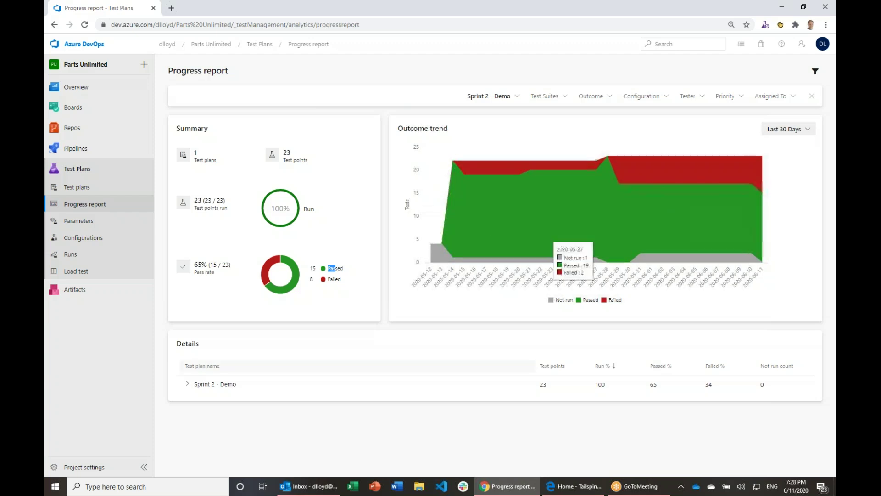
left_click(187, 385)
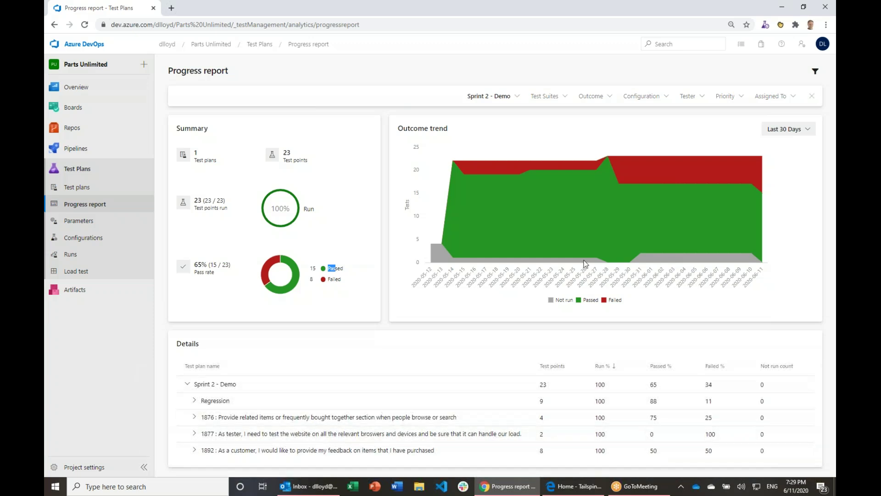
left_click(515, 96)
left_click(425, 155)
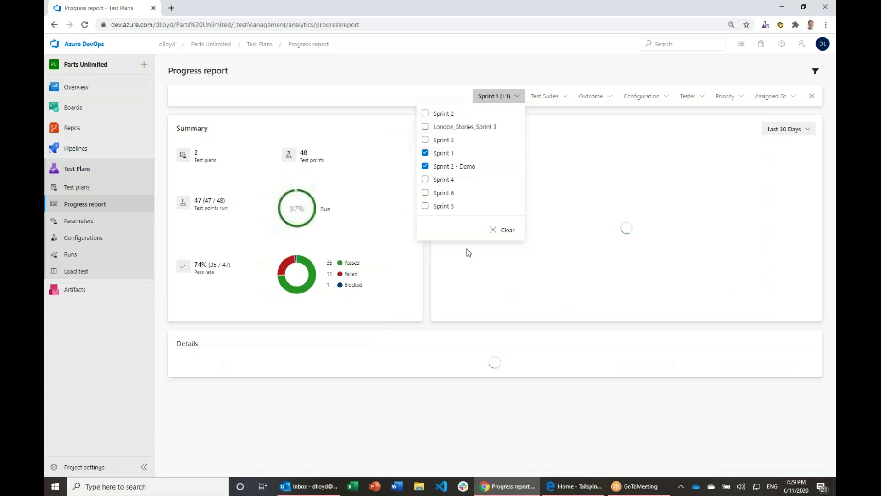
left_click(429, 65)
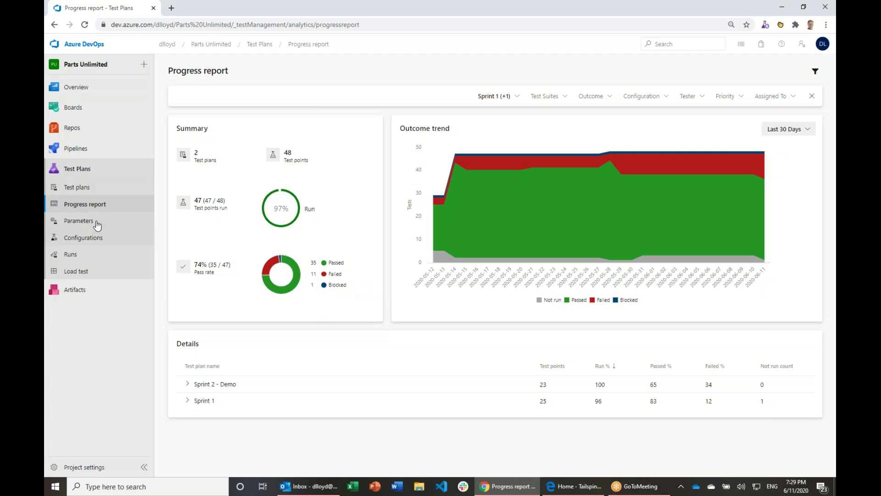
left_click(74, 191)
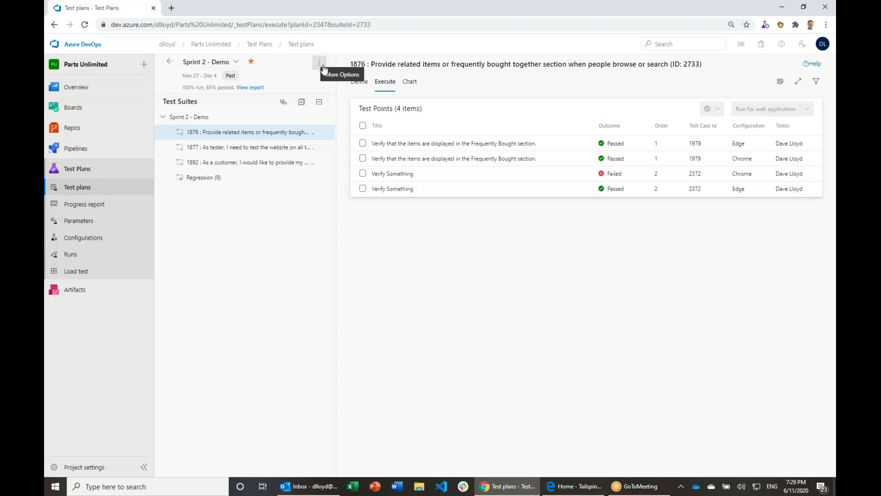
Step: Open the test plan's More Options menu and dismiss it unused
left_click(322, 66)
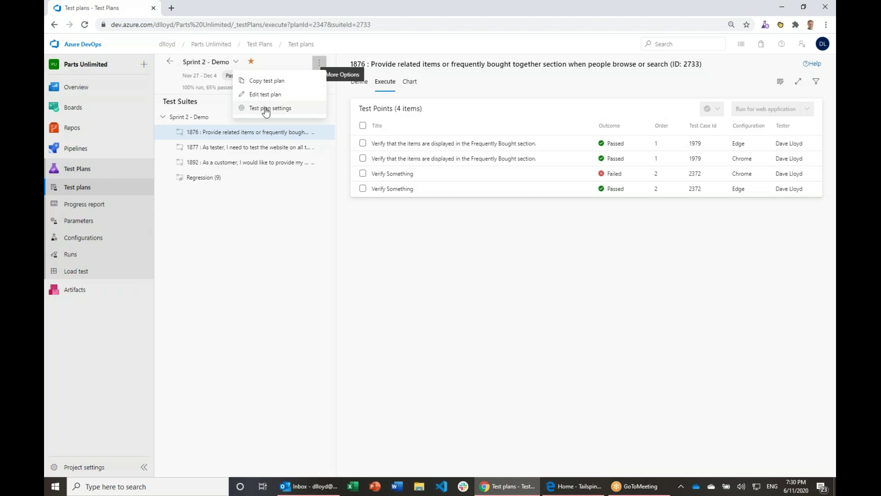
left_click(377, 330)
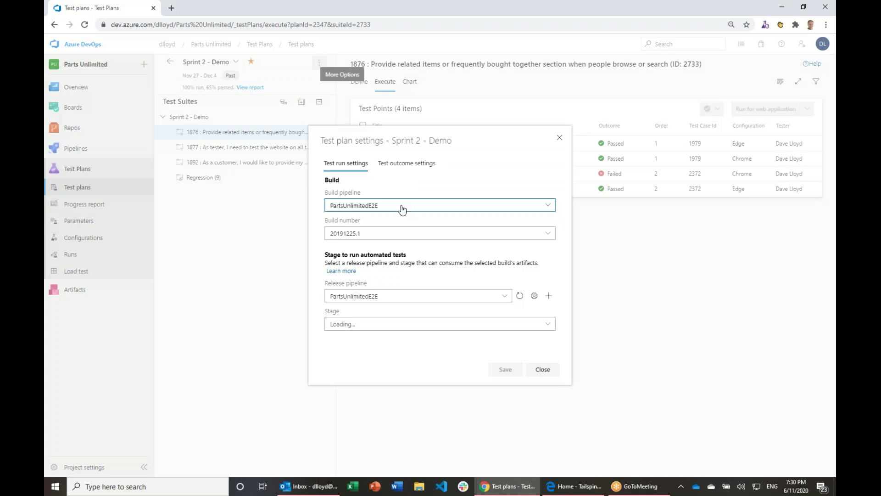
left_click(503, 369)
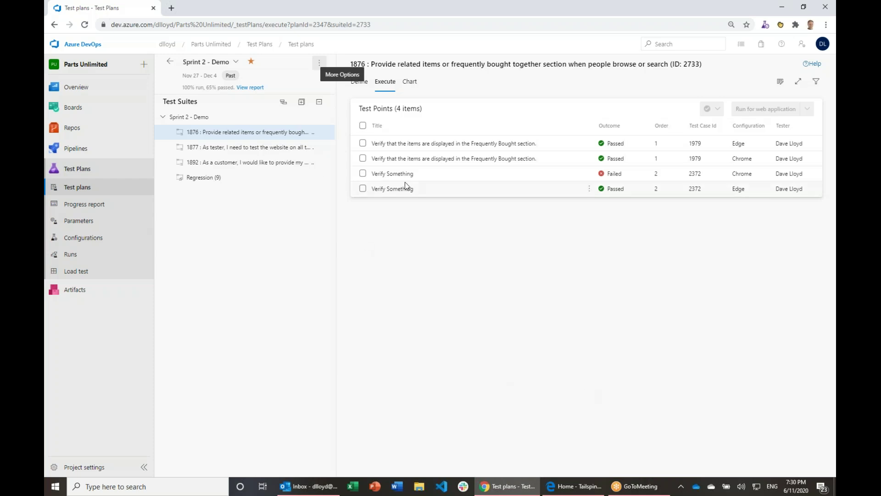
Step: Select both suite 1877 test points, view outcome choices without changing them, then return to Runs
left_click(238, 149)
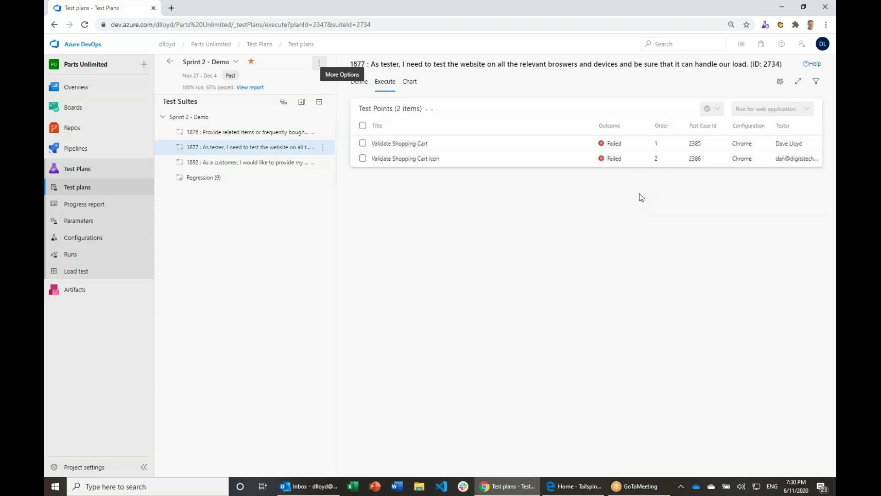
left_click(363, 144)
left_click(362, 158)
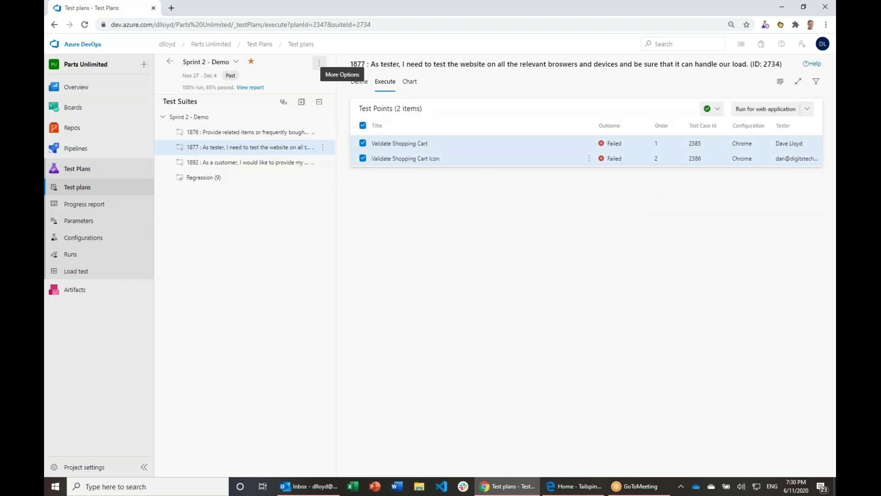
left_click(717, 108)
left_click(671, 218)
left_click(70, 254)
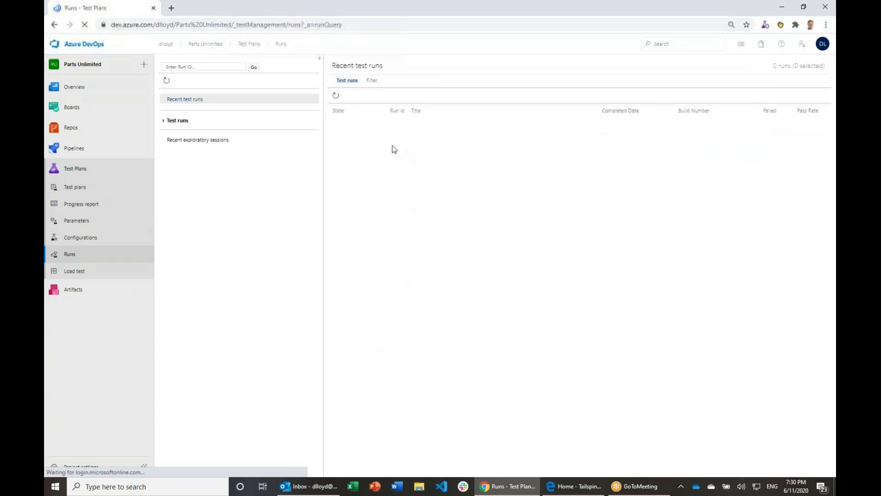
Step: Open run 1000488's summary, select tested build 20200304.1, then go to Boards work items
double_click(357, 126)
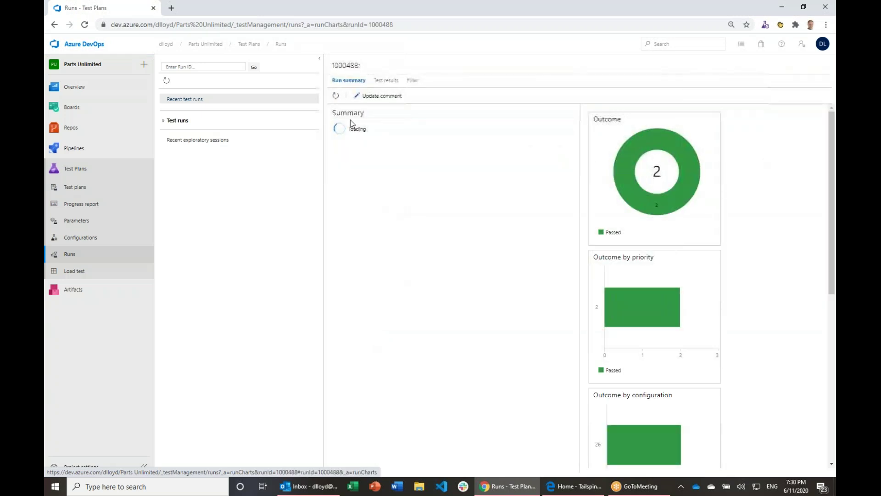
left_click_drag(395, 156, 434, 158)
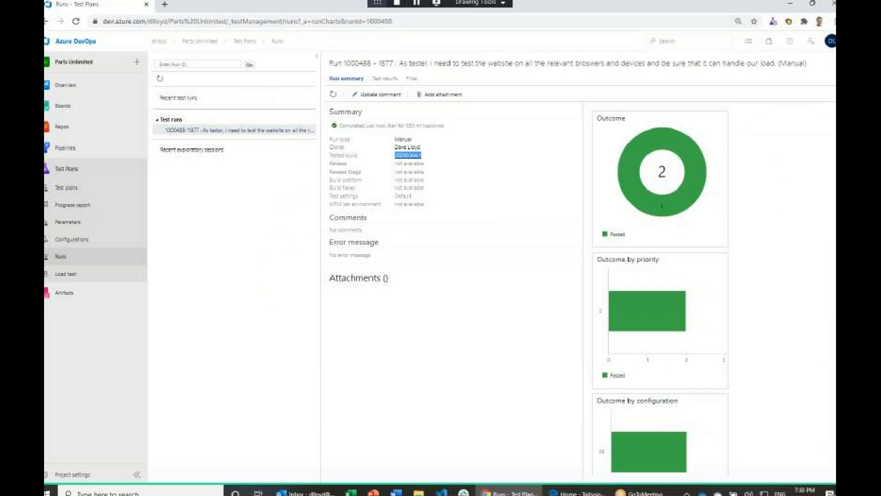
mouse_move(81, 130)
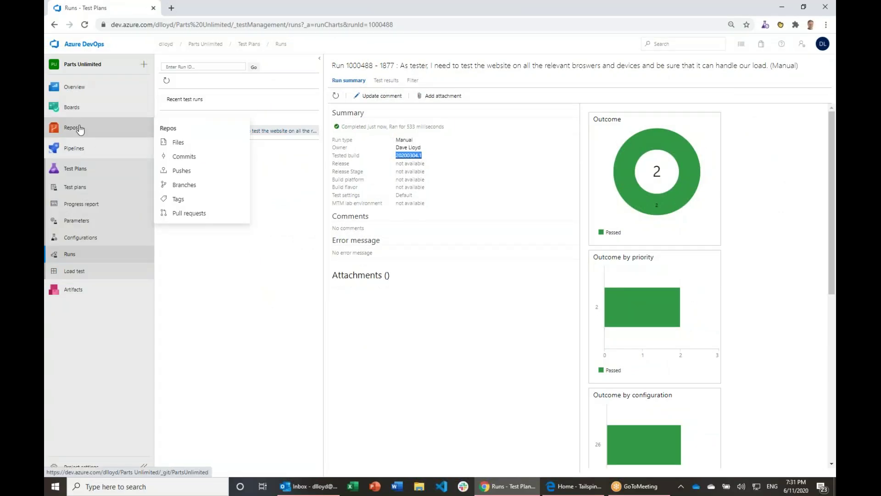
mouse_move(85, 151)
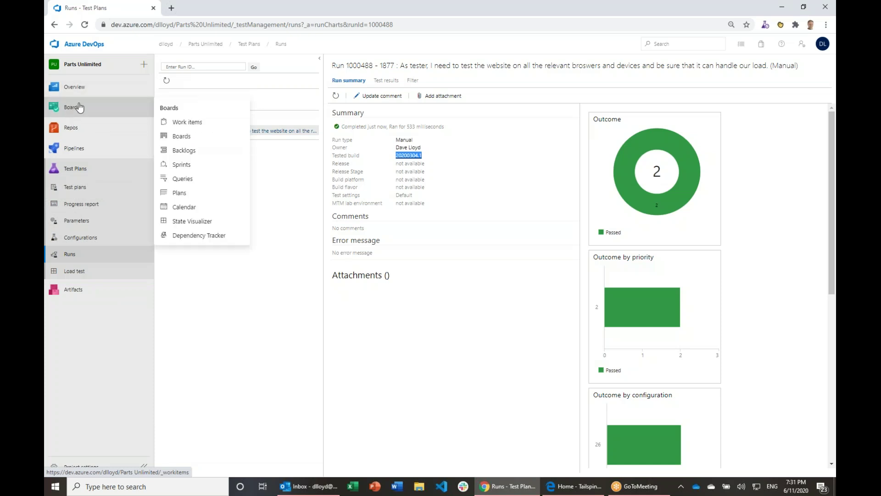
left_click(79, 107)
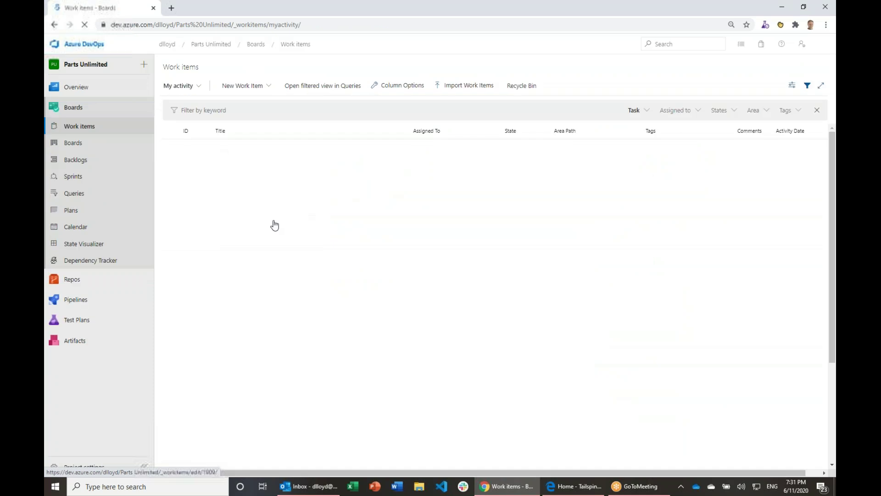
Step: Review the backlog board, cancel creating a branch for card 1892, then view the project's pipelines
left_click(73, 143)
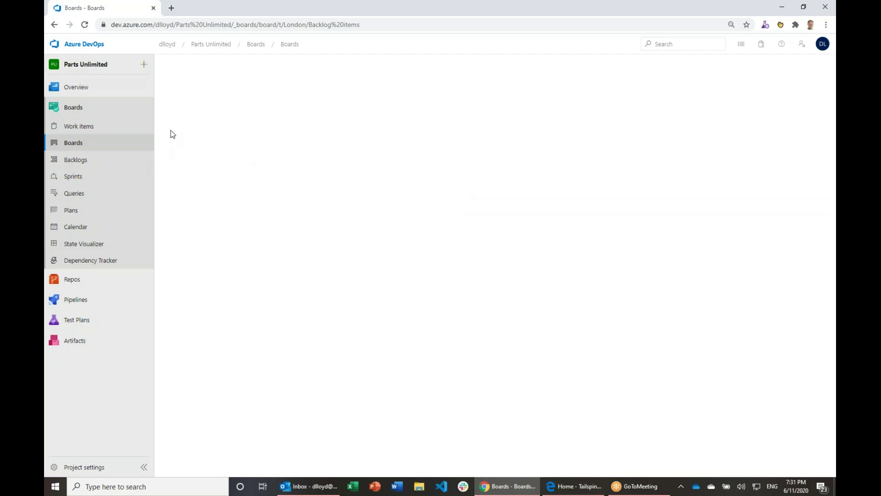
left_click(85, 25)
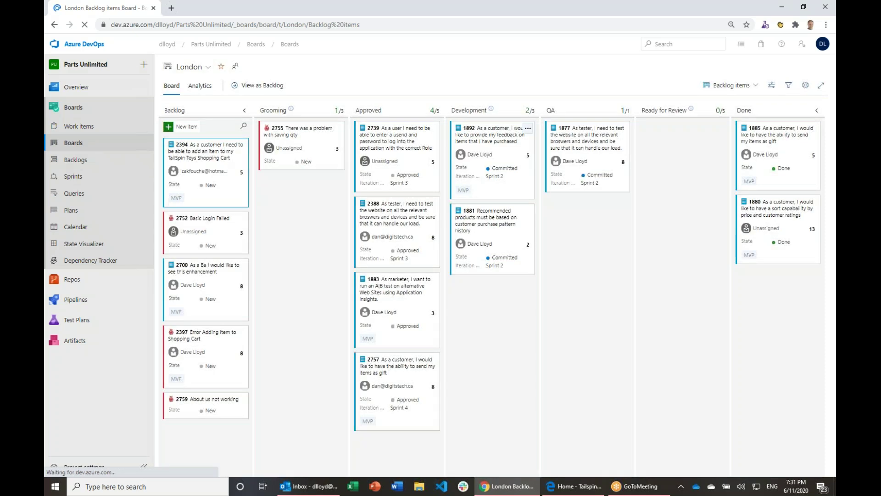
left_click(529, 130)
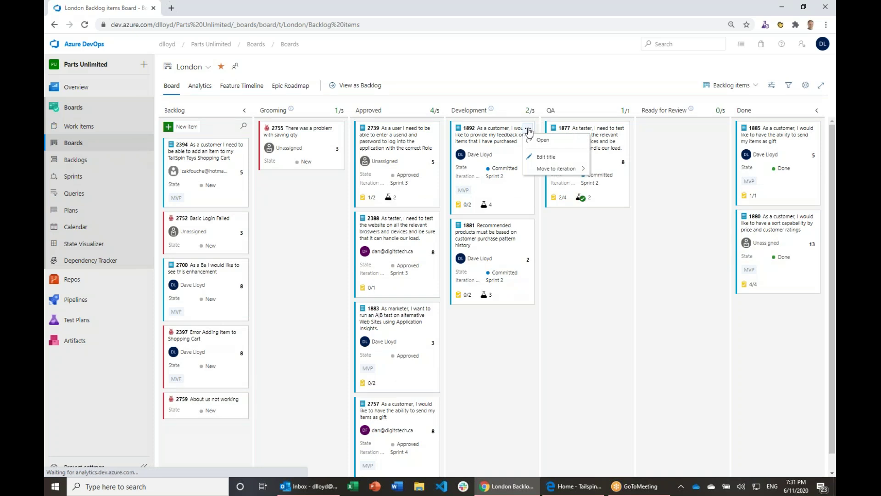
left_click(528, 130)
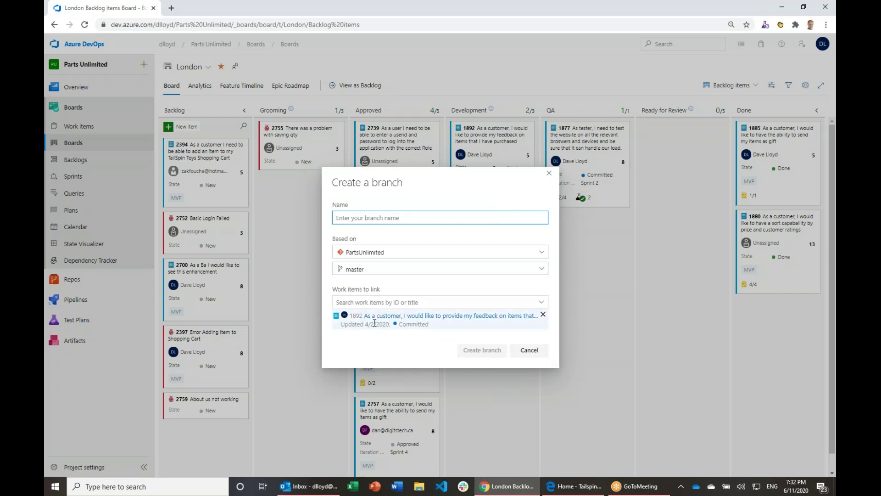
left_click(530, 352)
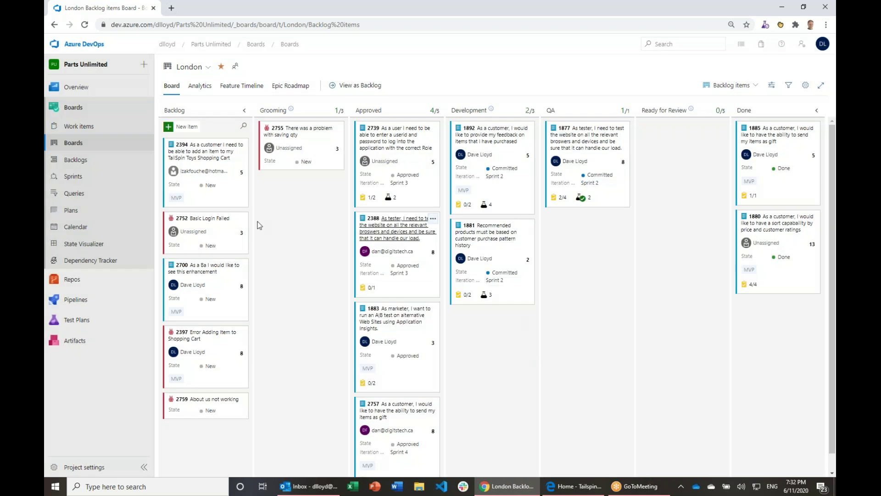
mouse_move(77, 304)
left_click(76, 301)
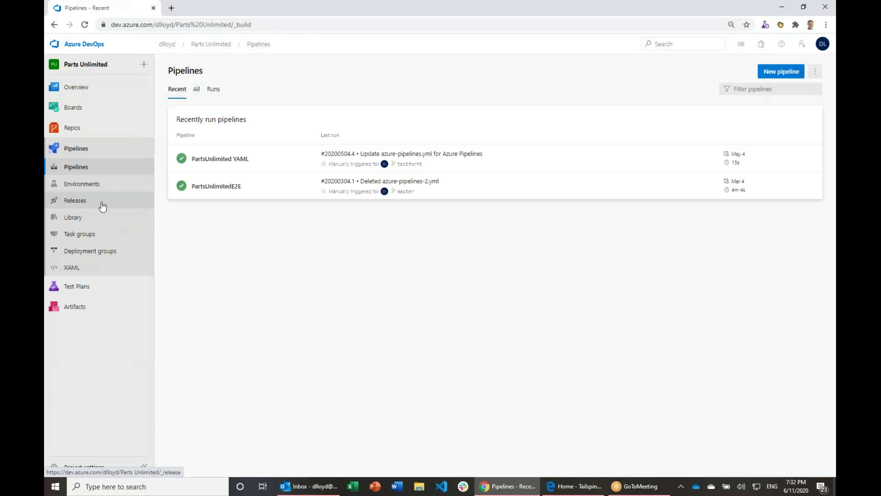
Step: From the project list, open the Northwind project's Releases and select release 2.6.20141.2 R-1
left_click(78, 44)
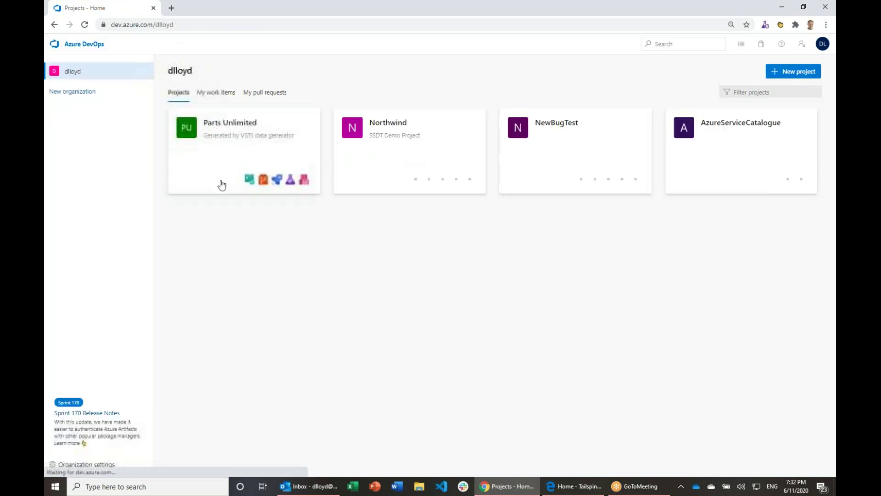
left_click(436, 133)
mouse_move(78, 220)
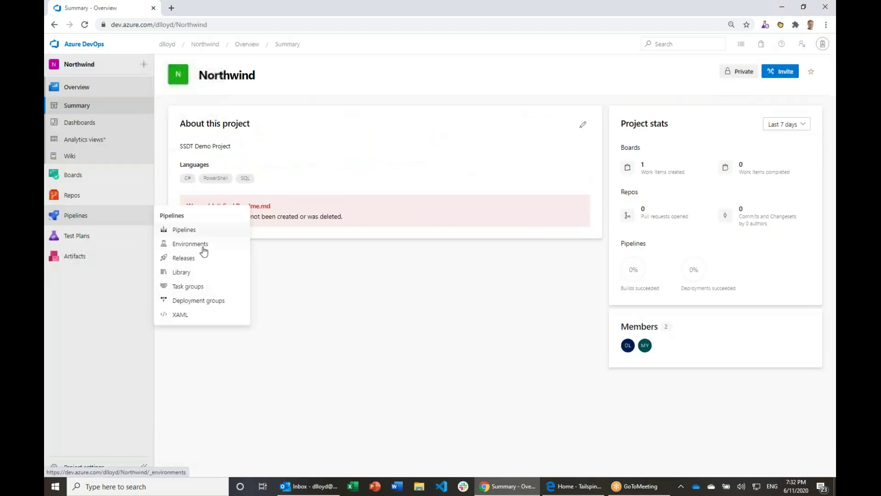
left_click(186, 234)
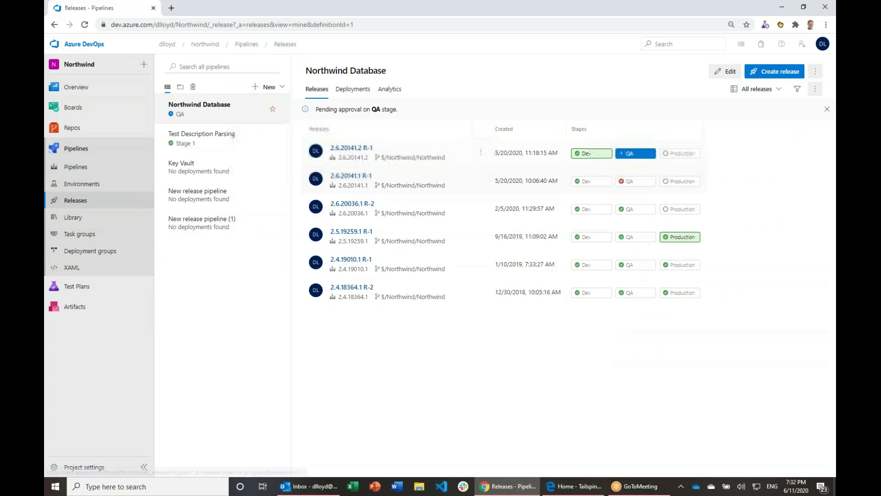
left_click(339, 148)
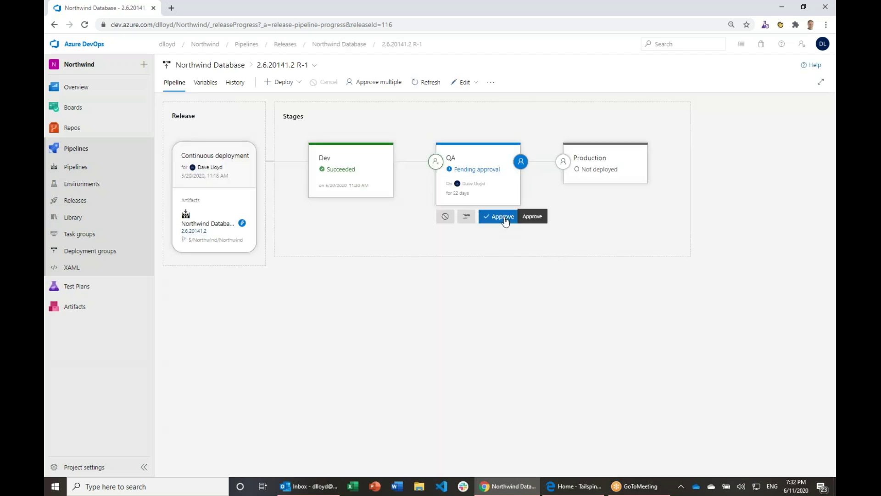
Step: Show the QA stage's work items compared against release 2.4.18364.1 R-2, highlighting the current release number
left_click(478, 158)
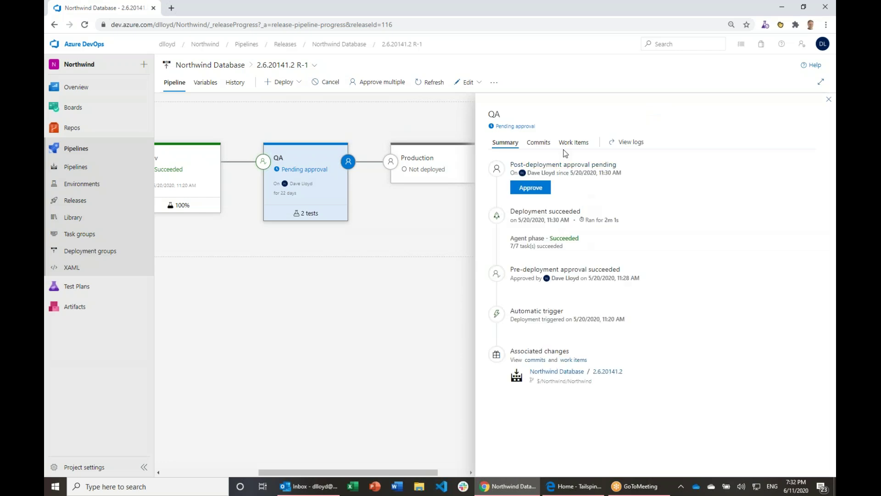
left_click(538, 143)
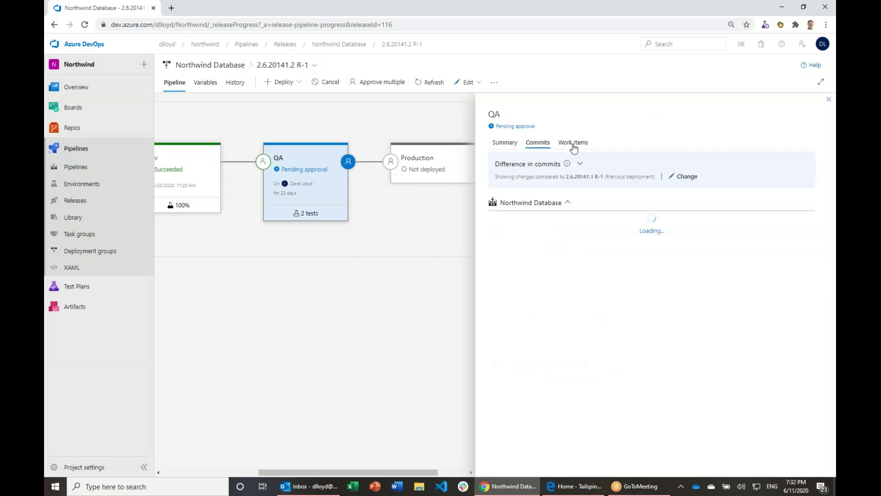
left_click(572, 144)
left_click(687, 177)
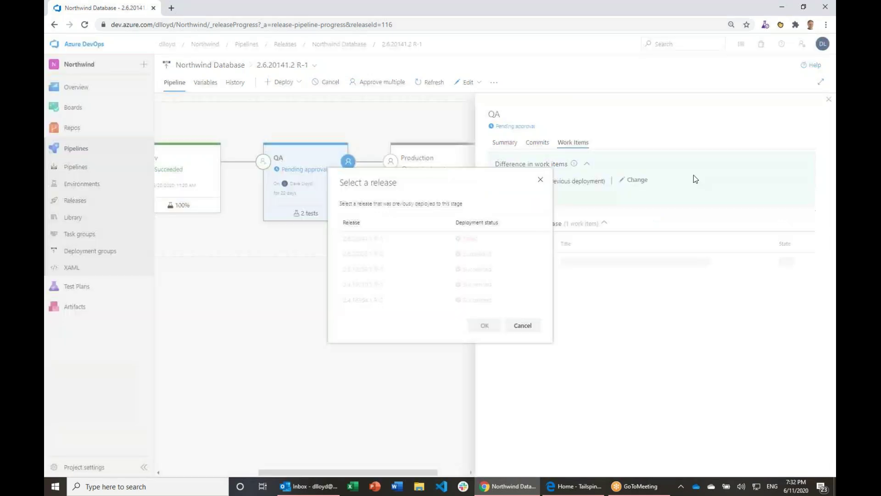
double_click(366, 302)
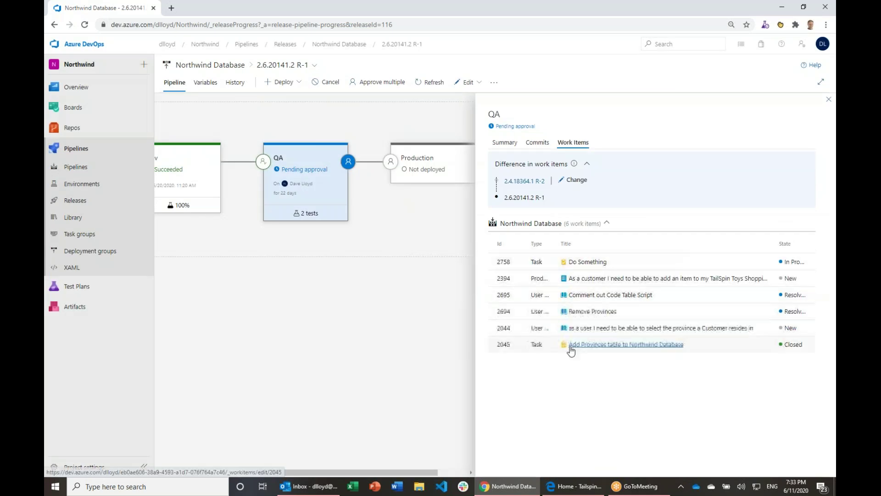
mouse_move(316, 188)
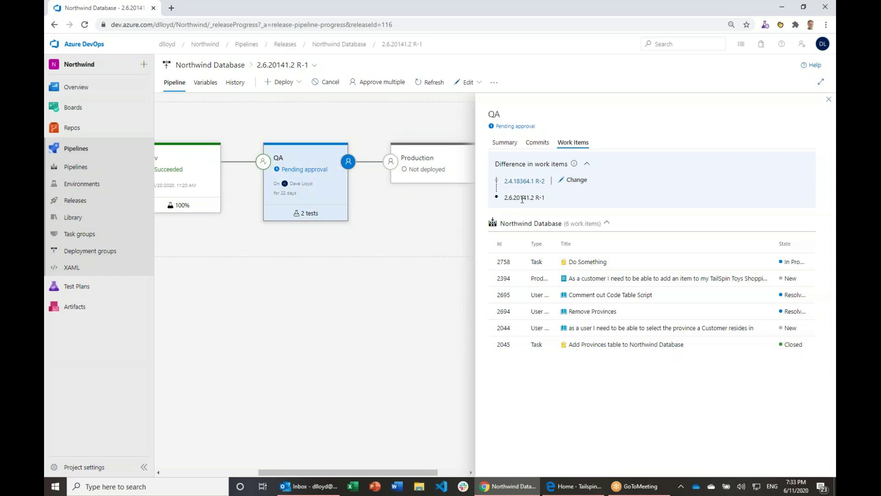
left_click_drag(520, 198, 535, 197)
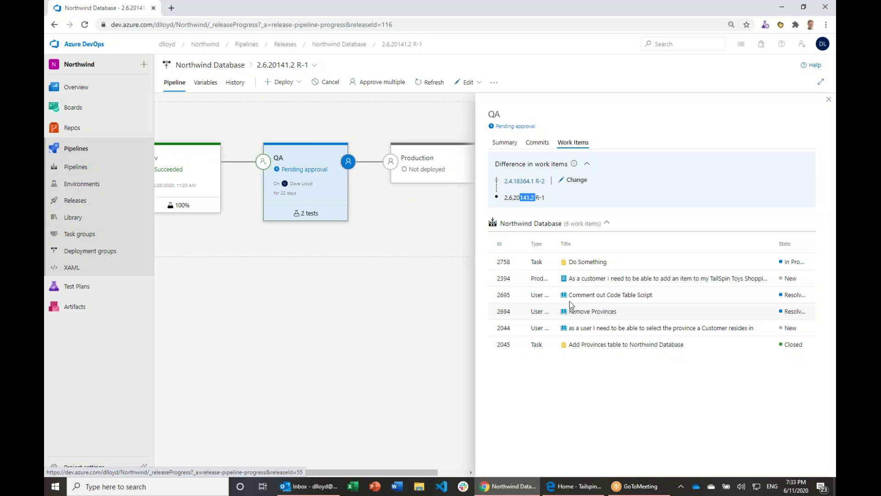
mouse_move(80, 289)
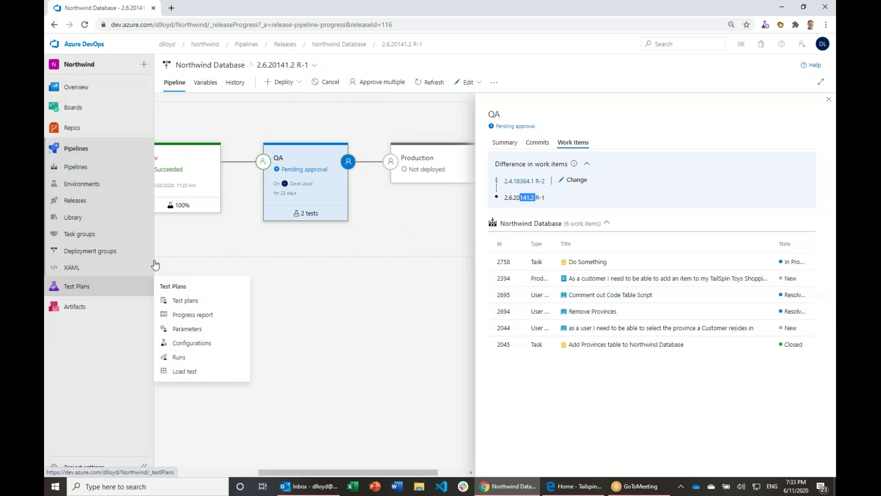
Step: Open the Test Plans progress report for the Northwind RC1 plan
mouse_move(327, 160)
left_click(201, 315)
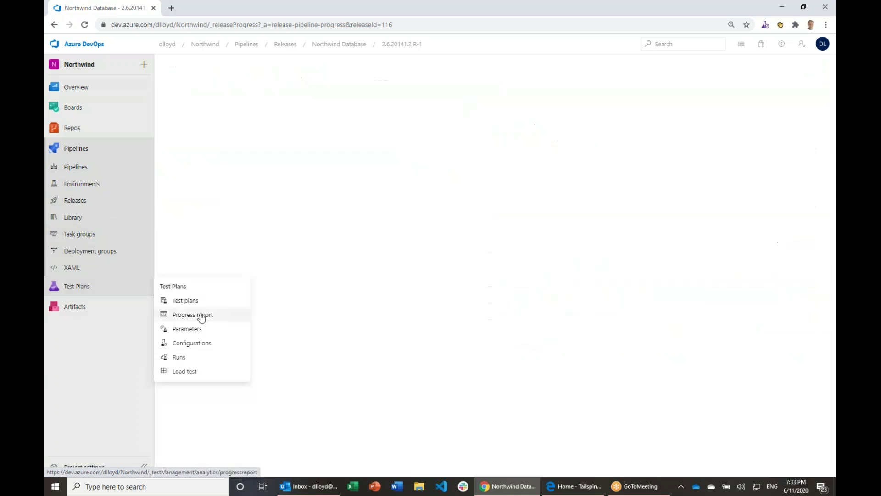